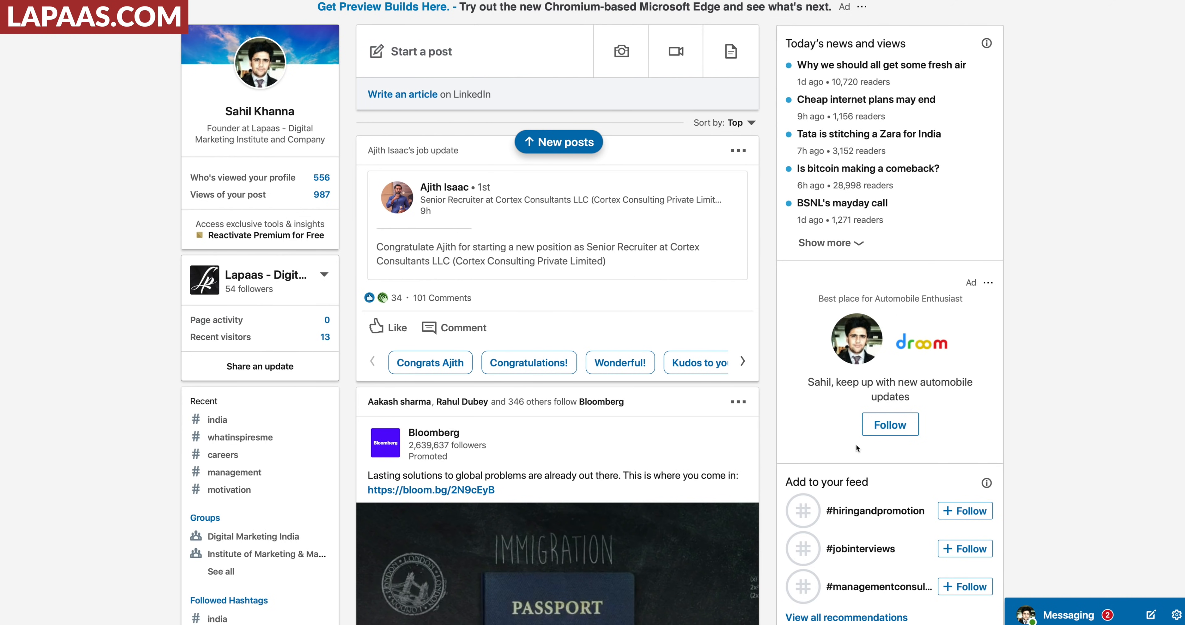
- Open the Advertising page from the footer links of the home feed
{"action": "scroll", "coordinate": [856, 441], "scroll_direction": "down", "scroll_amount": 10}
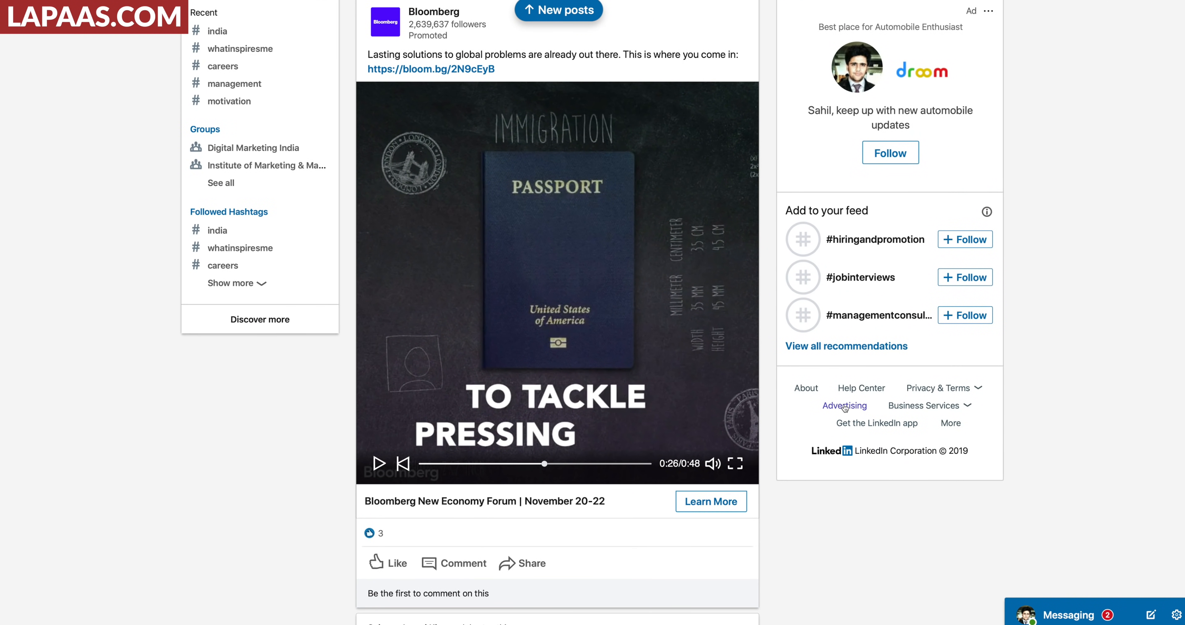
{"action": "left_click", "coordinate": [856, 406]}
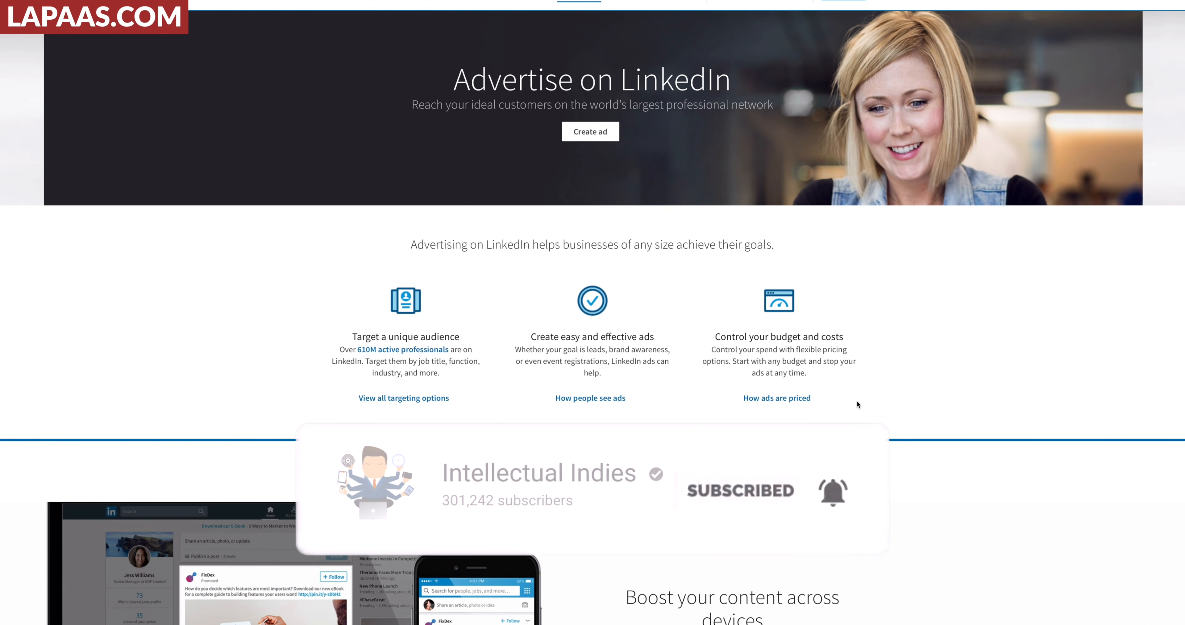
- Look through the ad formats, budget and pricing sections of the advertising page, and start creating an ad
{"action": "scroll", "coordinate": [857, 403], "scroll_direction": "down", "scroll_amount": 7}
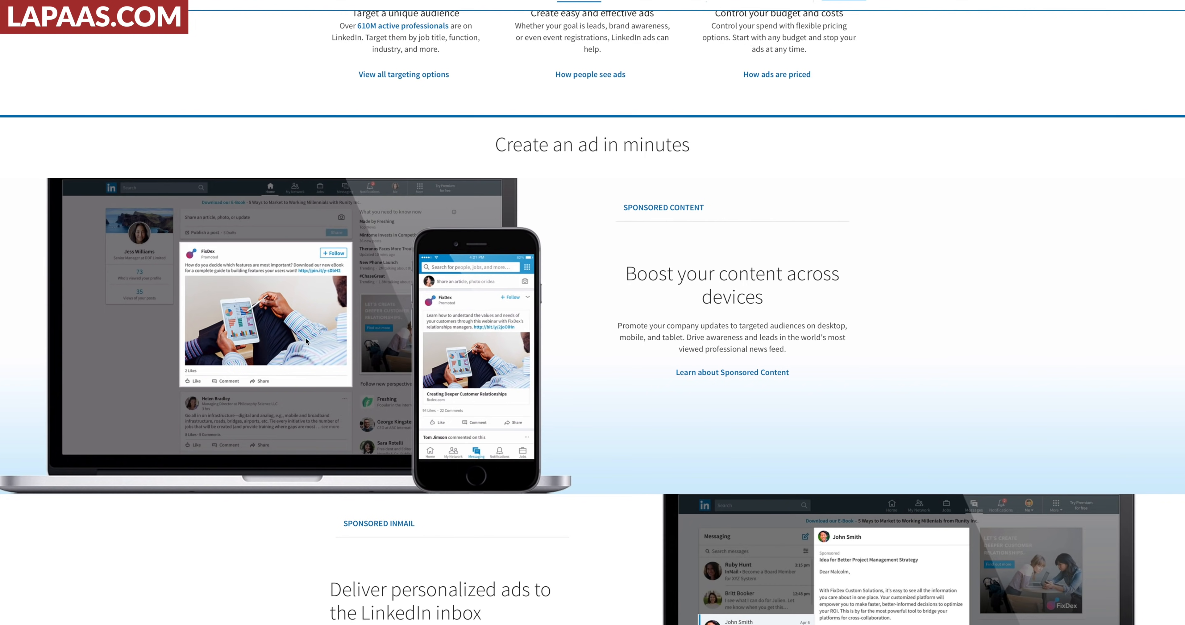
{"action": "scroll", "coordinate": [478, 342], "scroll_direction": "down", "scroll_amount": 3}
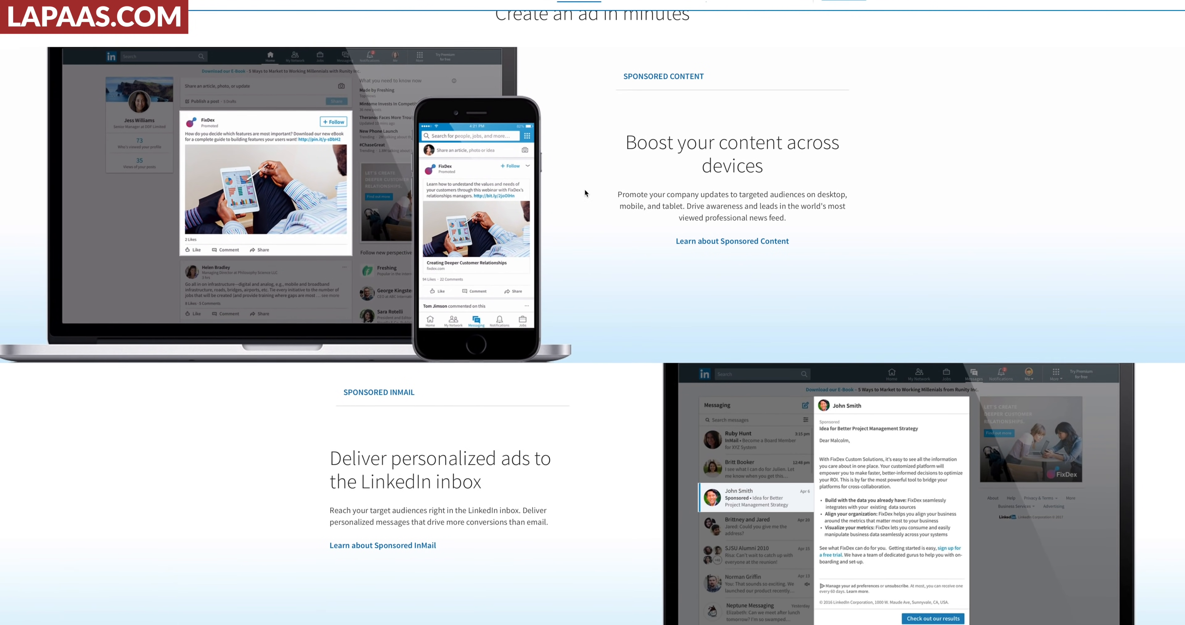
{"action": "scroll", "coordinate": [657, 313], "scroll_direction": "down", "scroll_amount": 4}
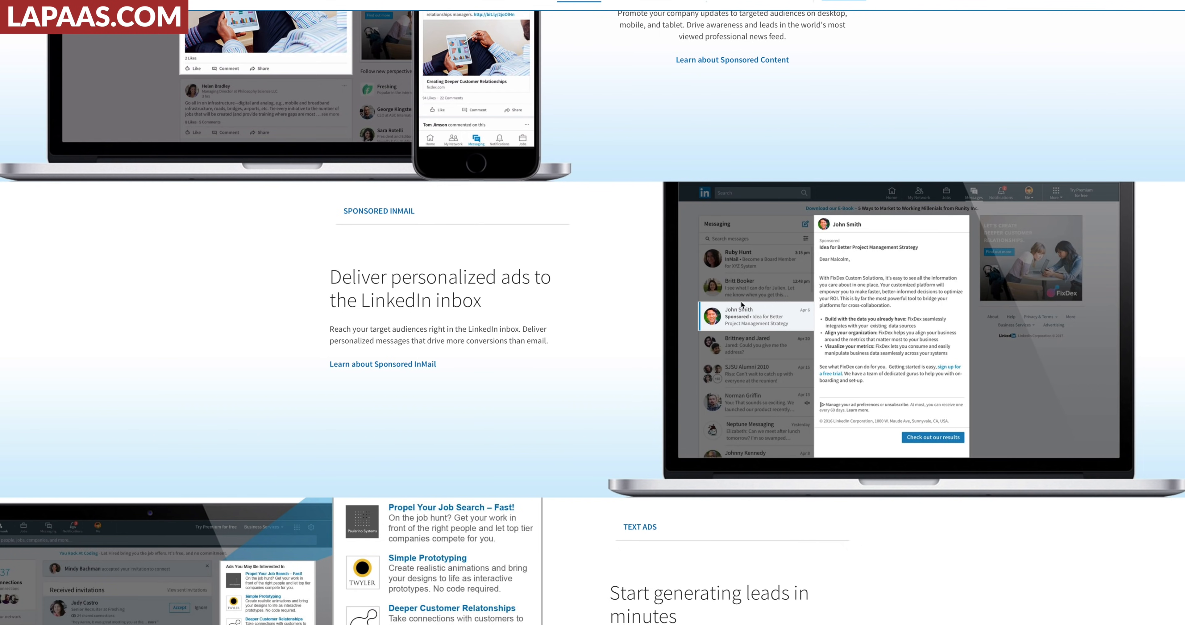
{"action": "scroll", "coordinate": [753, 336], "scroll_direction": "down", "scroll_amount": 5}
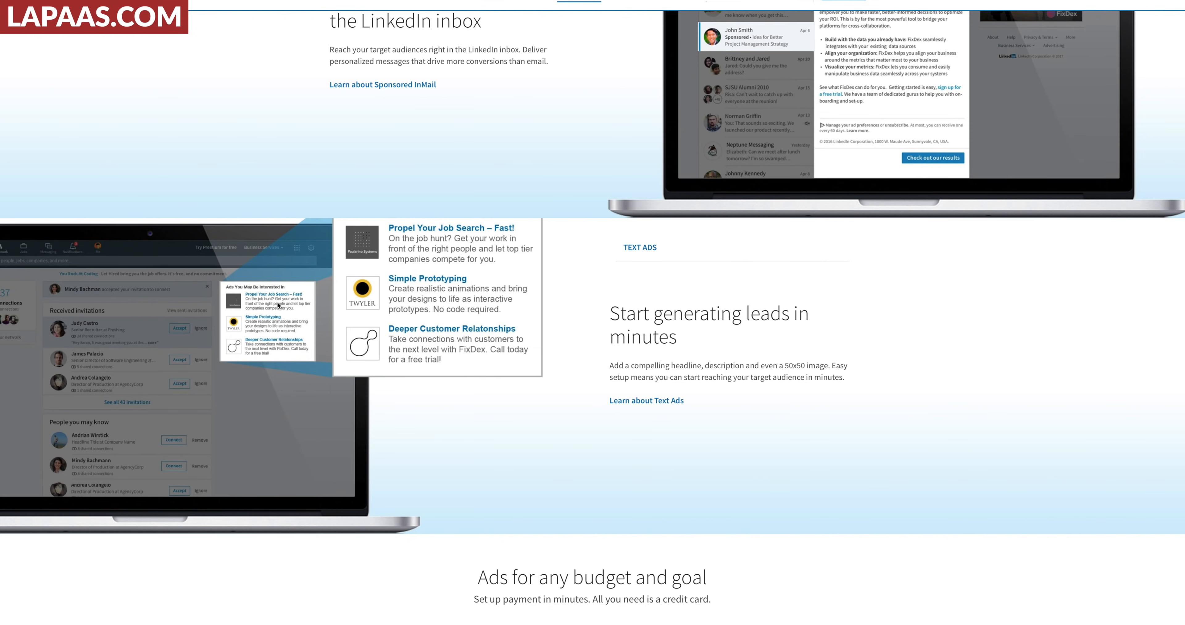
{"action": "scroll", "coordinate": [283, 305], "scroll_direction": "down", "scroll_amount": 7}
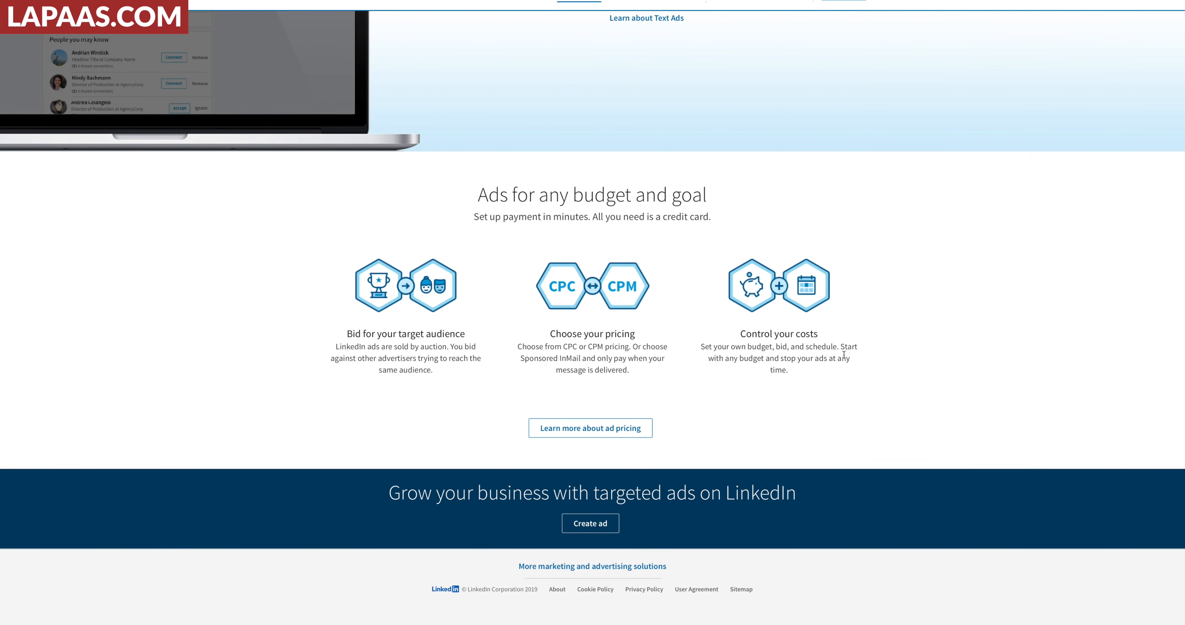
{"action": "scroll", "coordinate": [652, 310], "scroll_direction": "up", "scroll_amount": 8}
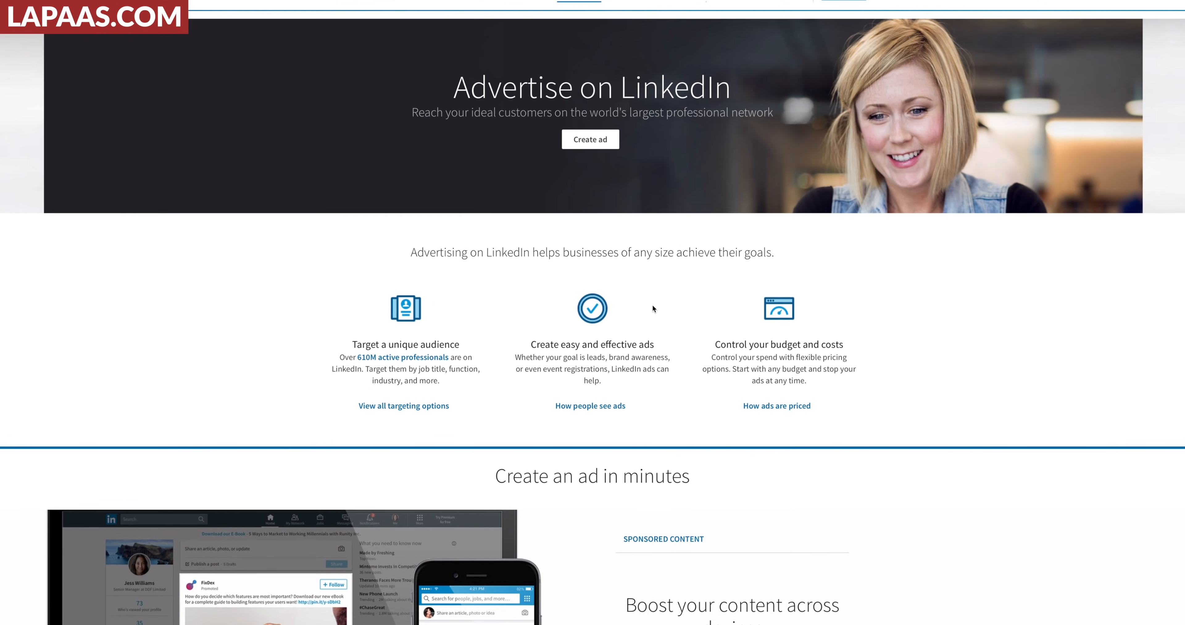
{"action": "left_click", "coordinate": [591, 137]}
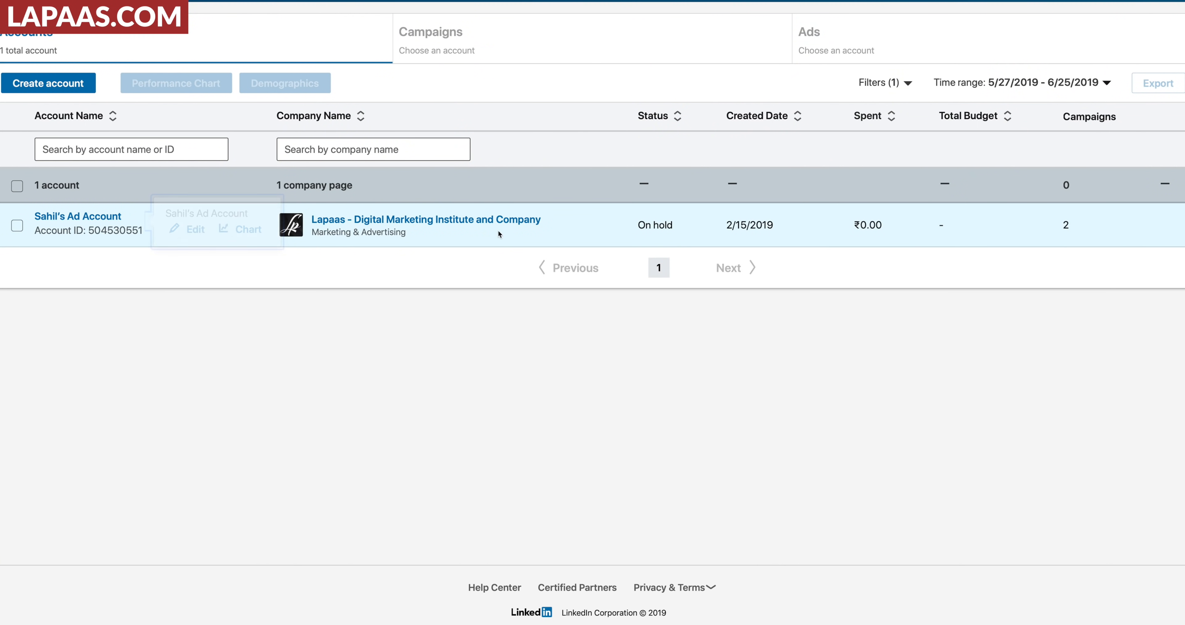
{"action": "left_click", "coordinate": [69, 84]}
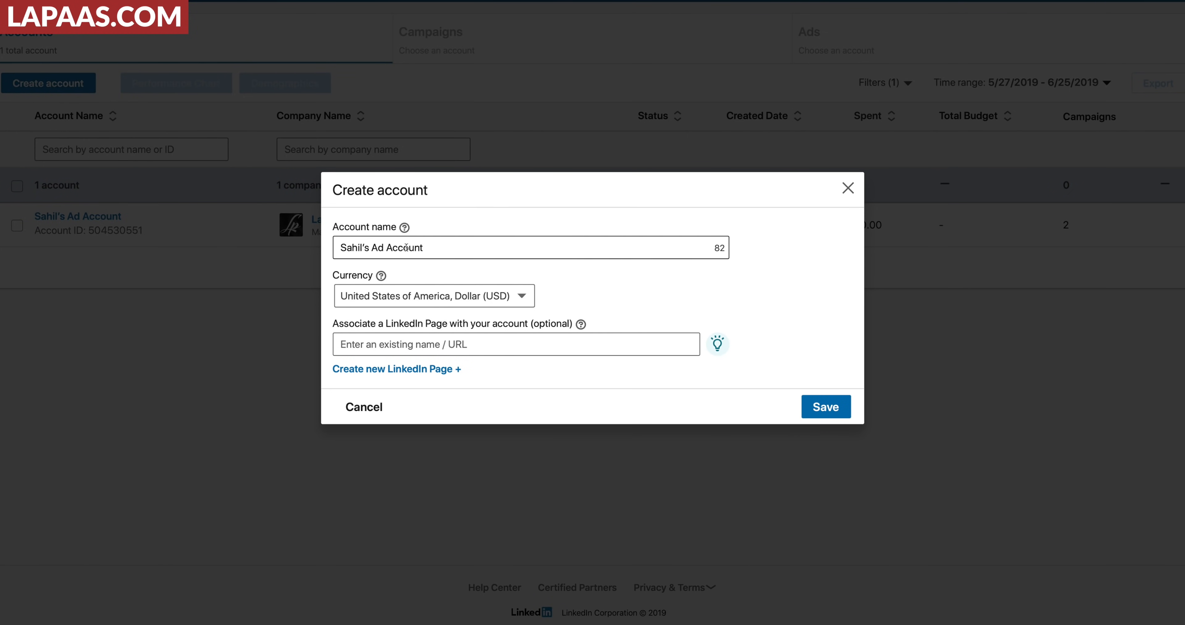
{"action": "left_click_drag", "start_coordinate": [336, 250], "coordinate": [447, 246]}
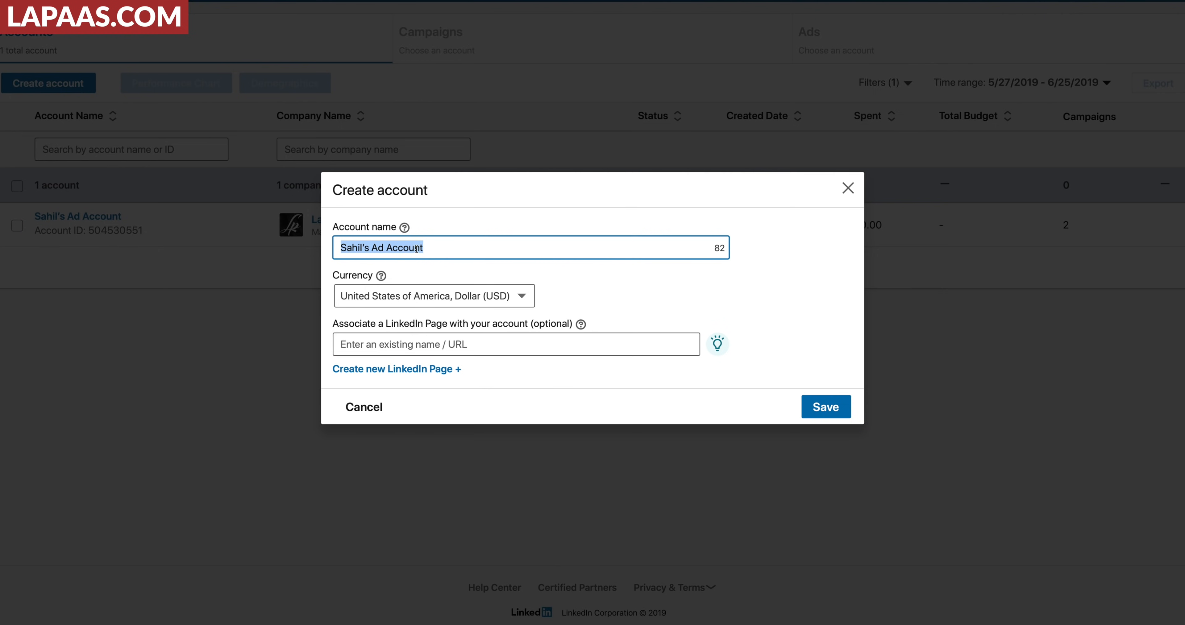
{"action": "left_click", "coordinate": [439, 296]}
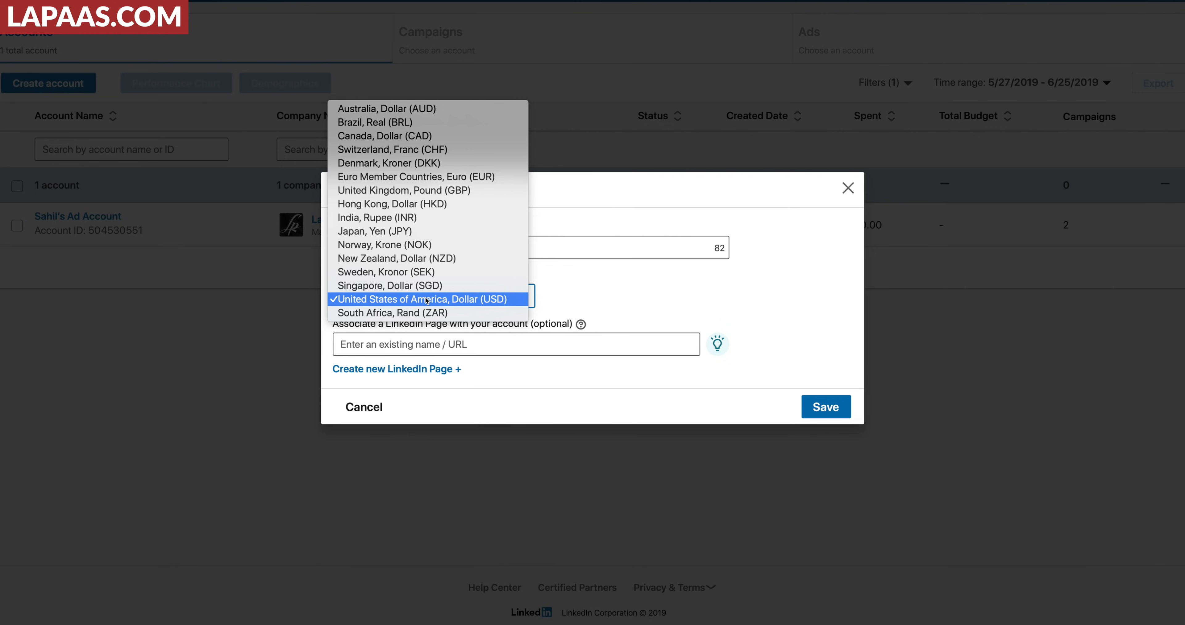
{"action": "left_click", "coordinate": [455, 217]}
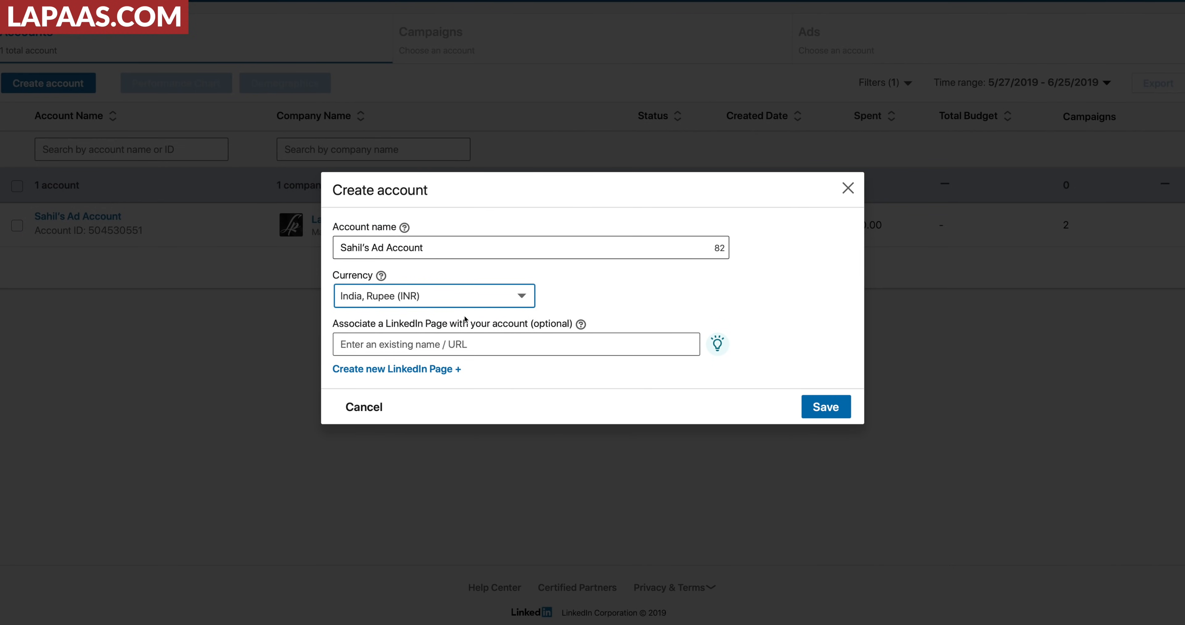
{"action": "left_click", "coordinate": [442, 345]}
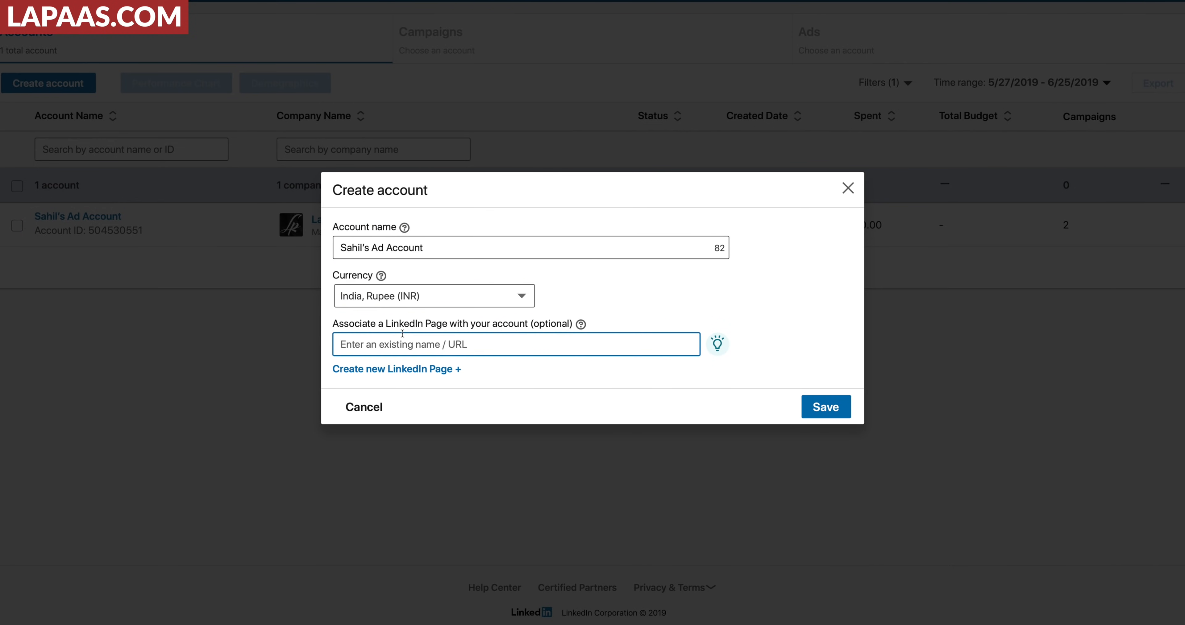
{"action": "left_click_drag", "start_coordinate": [344, 323], "coordinate": [520, 320]}
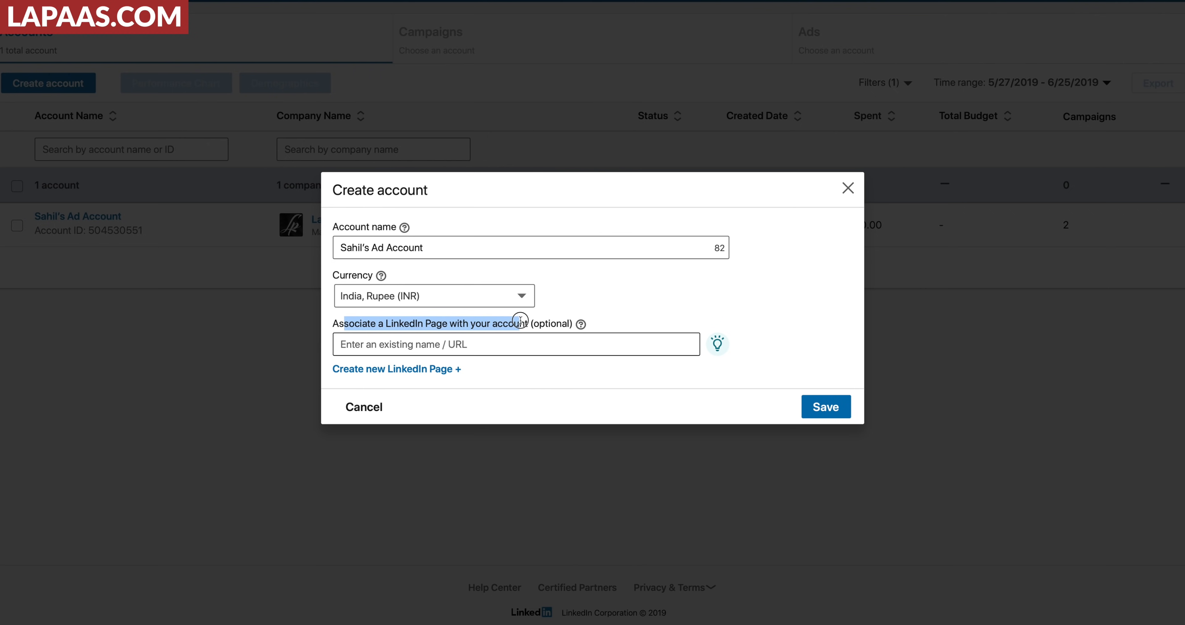
{"action": "left_click", "coordinate": [520, 320]}
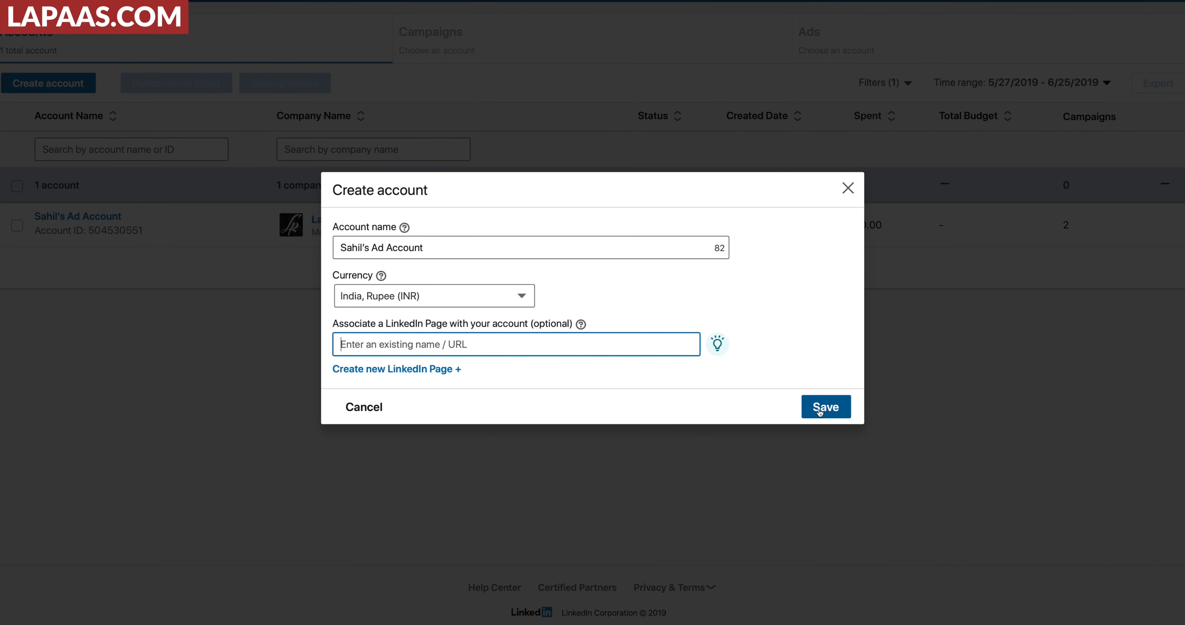
{"action": "left_click", "coordinate": [848, 188]}
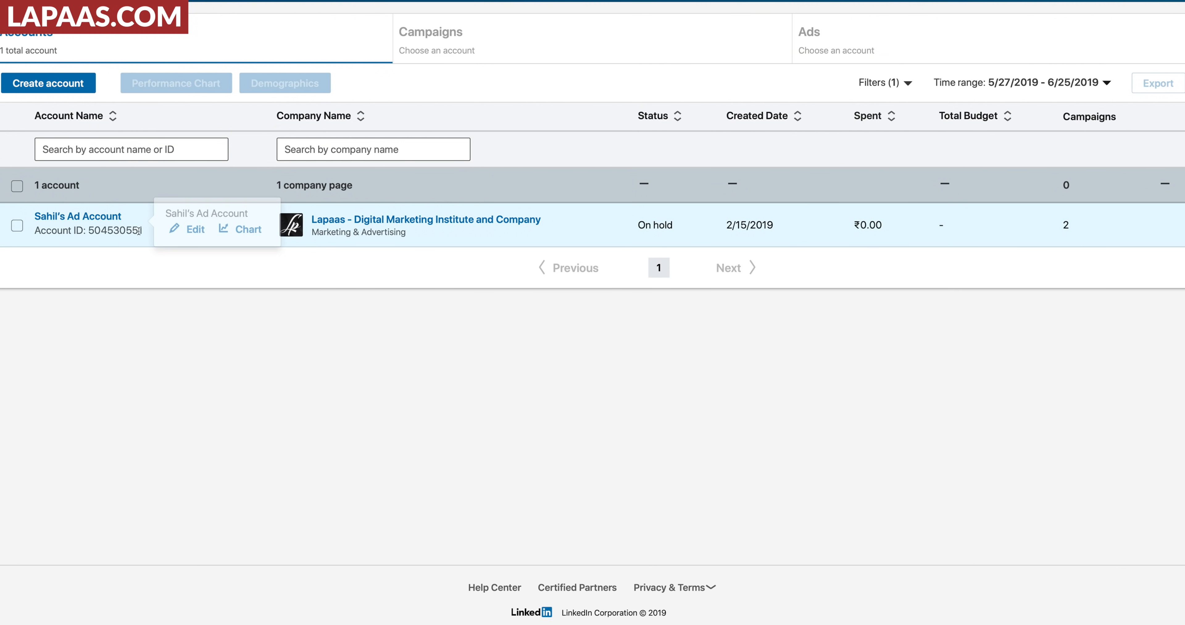
- In the existing ad account, start a campaign group named "Intellectual Indies Test" with a ₹5,000 total budget and start date 6/25/2019
{"action": "left_click", "coordinate": [103, 218]}
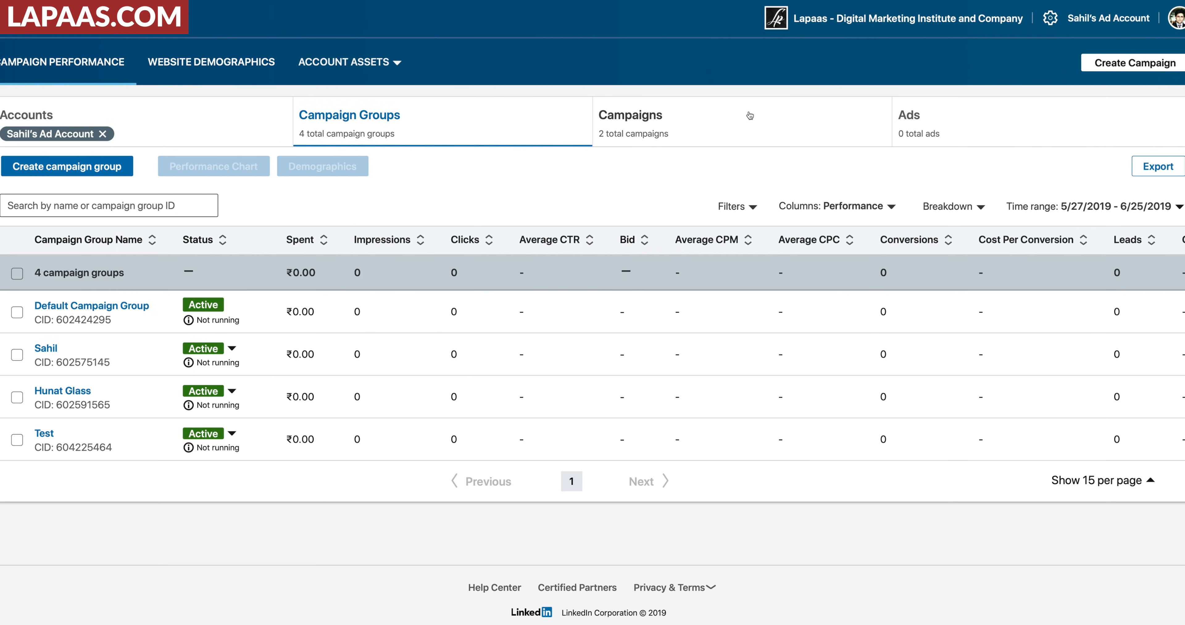
{"action": "left_click", "coordinate": [67, 166]}
{"action": "left_click", "coordinate": [391, 236]}
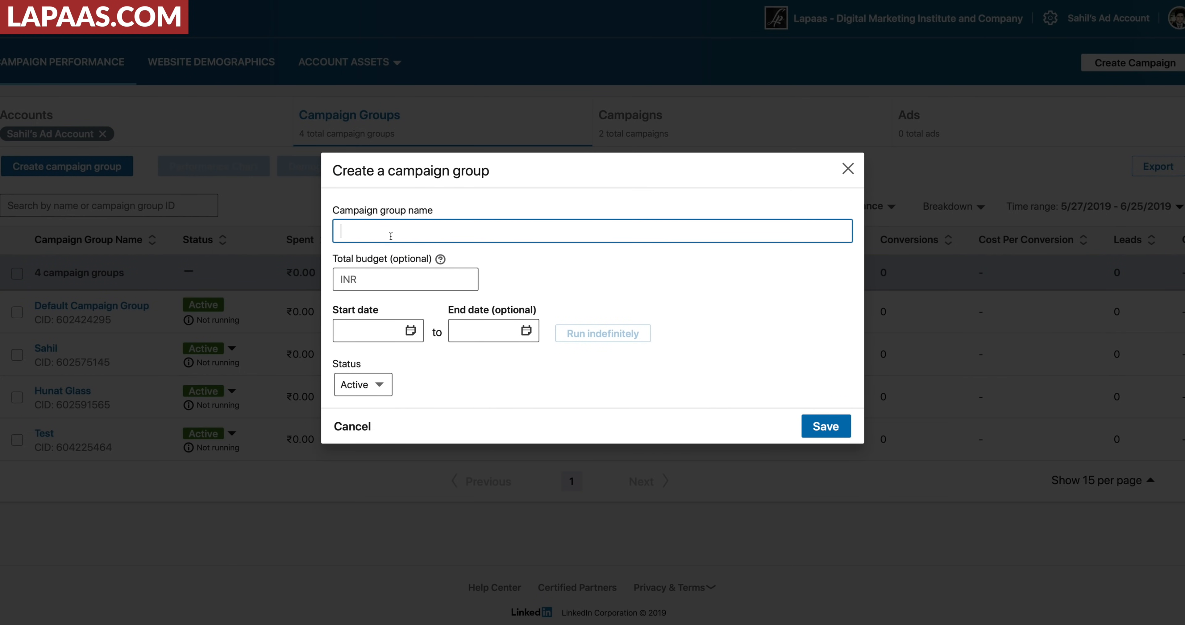
{"action": "type", "text": "Intellectual Indies Test"}
{"action": "left_click", "coordinate": [398, 284]}
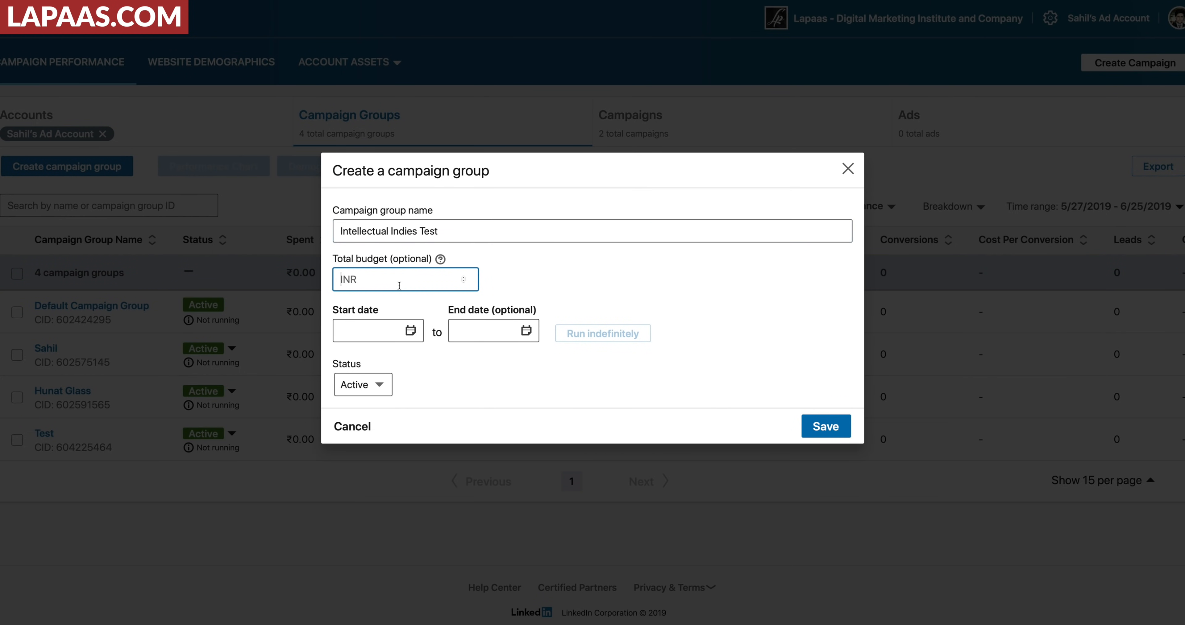
{"action": "type", "text": "5000"}
{"action": "left_click", "coordinate": [382, 332]}
{"action": "left_click", "coordinate": [391, 480]}
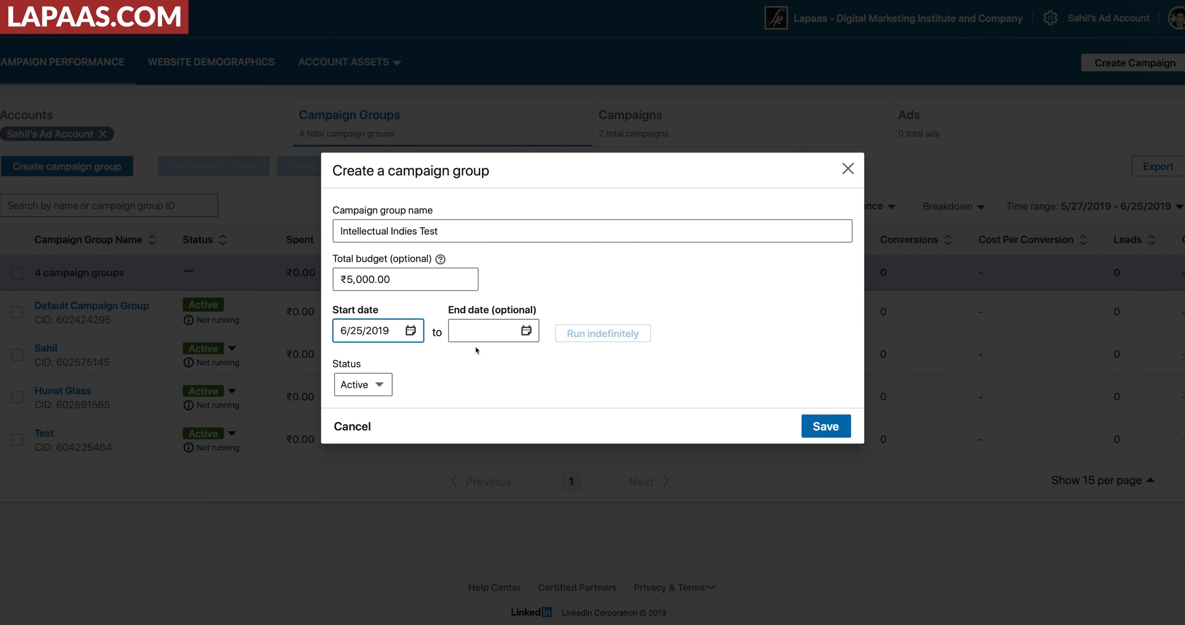
{"action": "left_click", "coordinate": [483, 331]}
{"action": "left_click", "coordinate": [464, 501]}
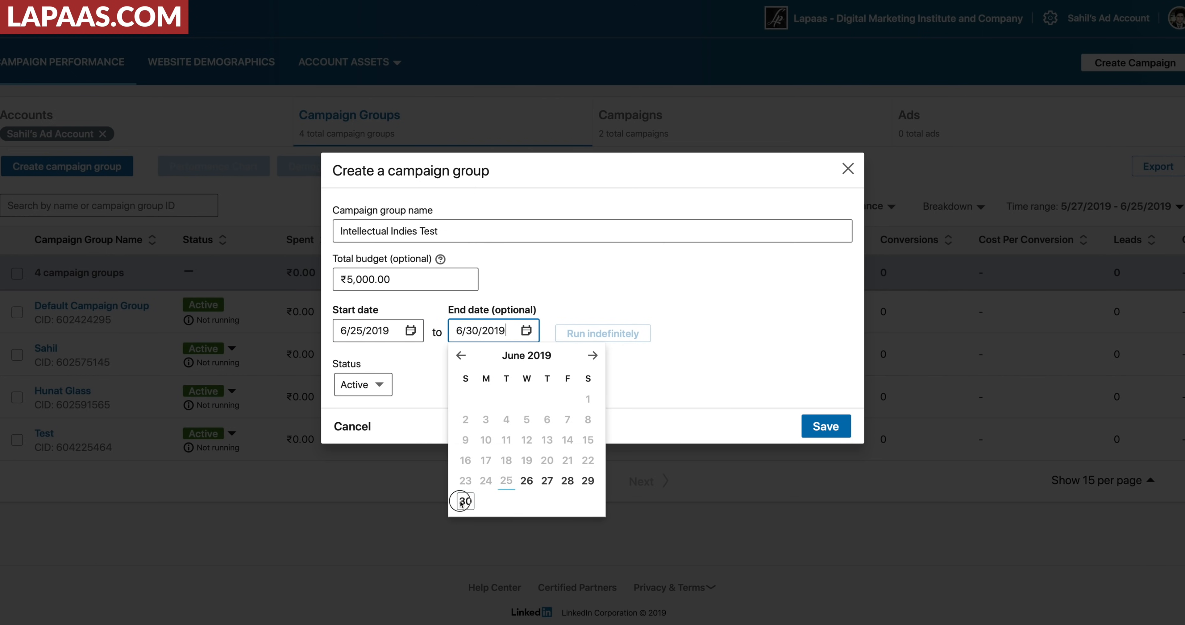
{"action": "left_click", "coordinate": [615, 337]}
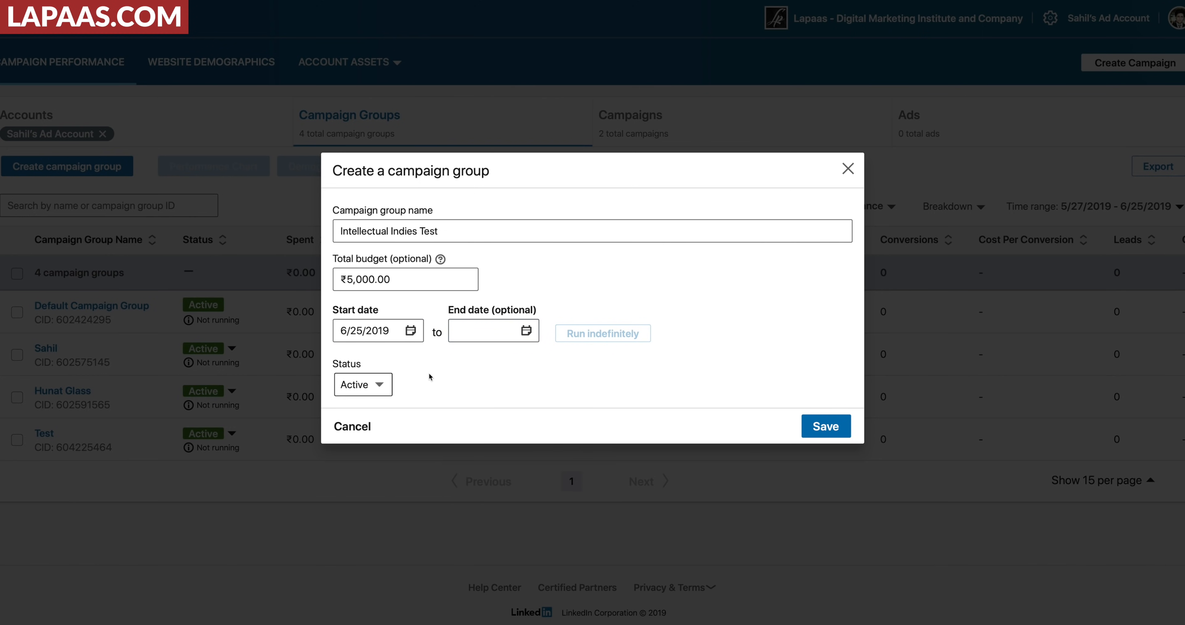
- Set the campaign group's end date to 6/30/2019 and save the group
{"action": "left_click", "coordinate": [483, 330]}
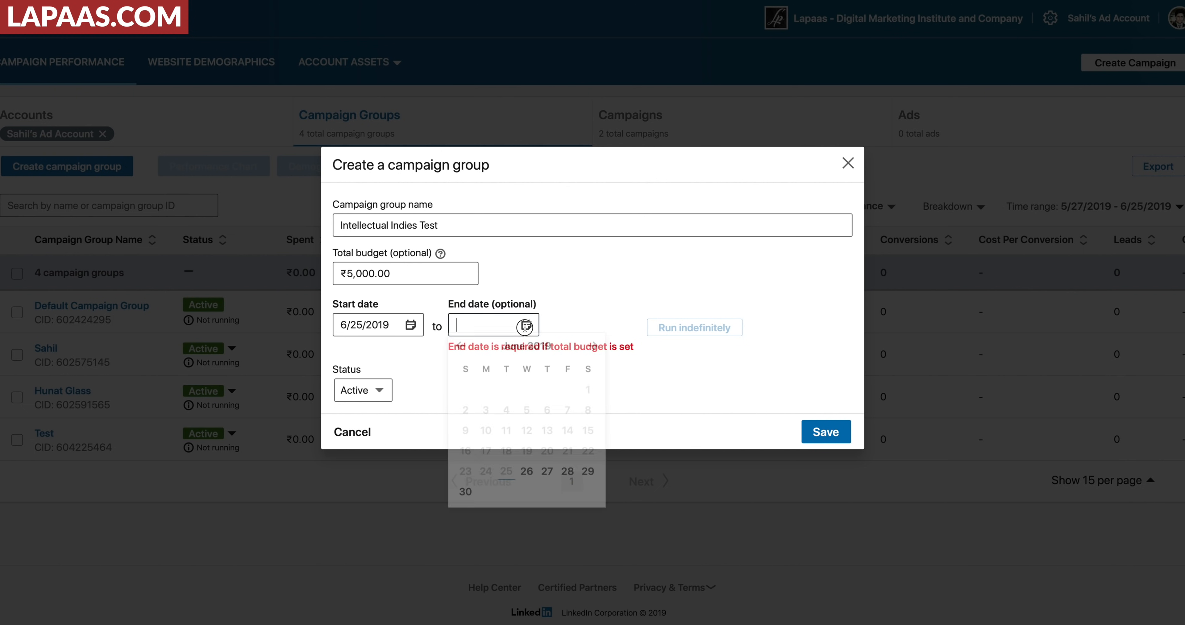
{"action": "left_click", "coordinate": [469, 495]}
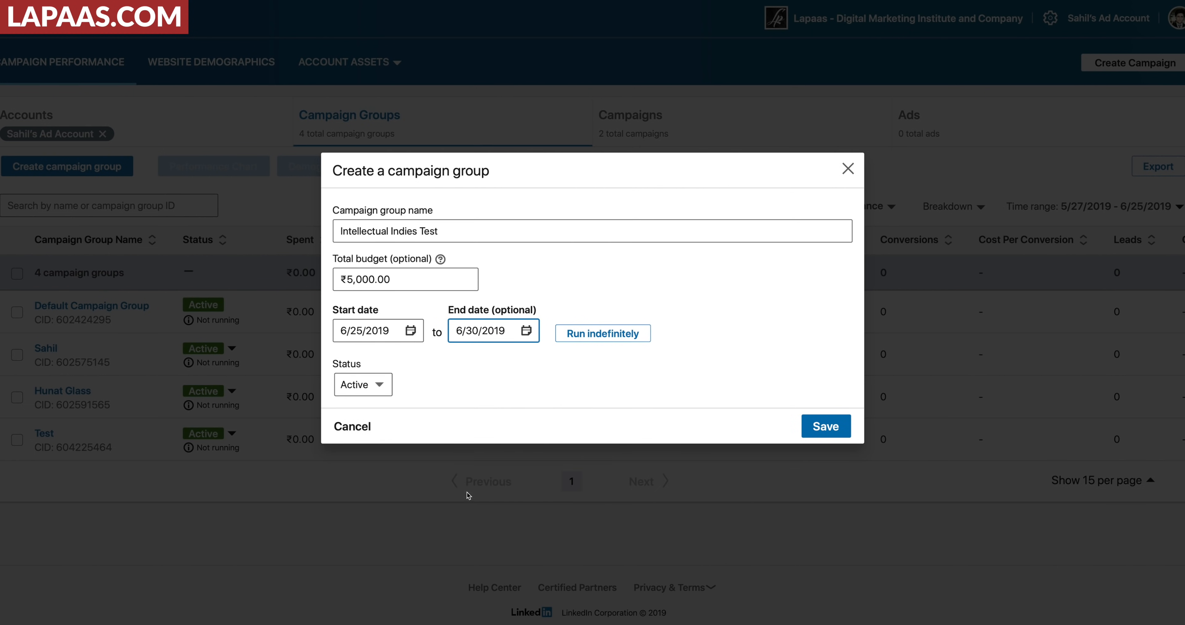
{"action": "left_click", "coordinate": [825, 426]}
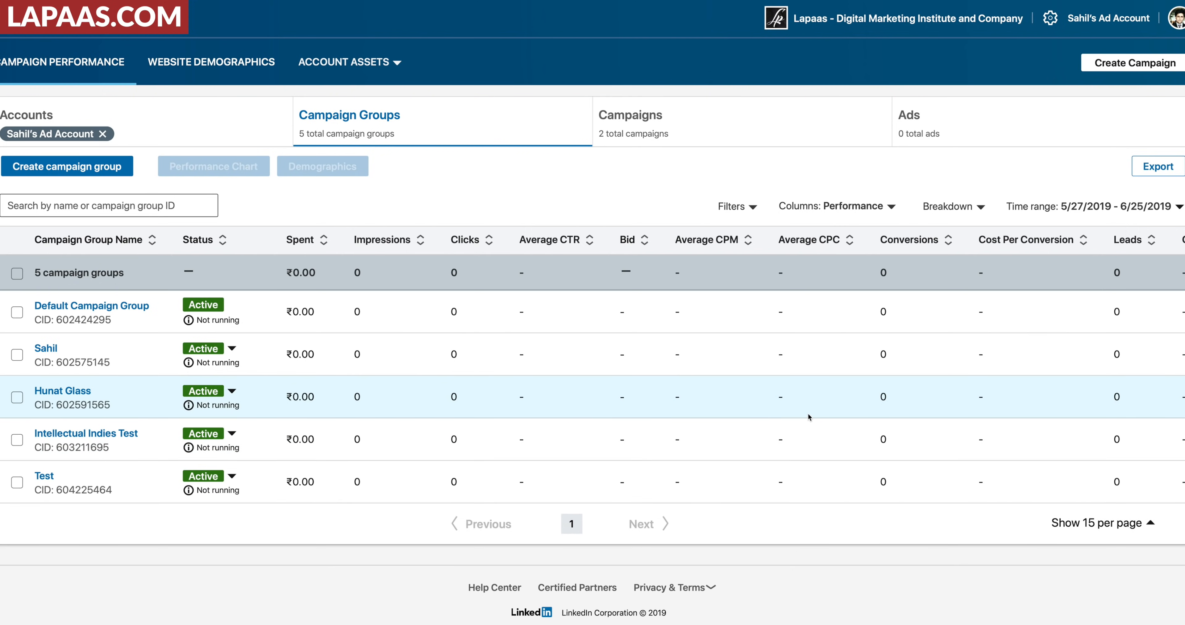
- Open the Intellectual Indies Test campaign group and start a new campaign in it, dismissing the welcome tip
{"action": "mouse_move", "coordinate": [116, 311]}
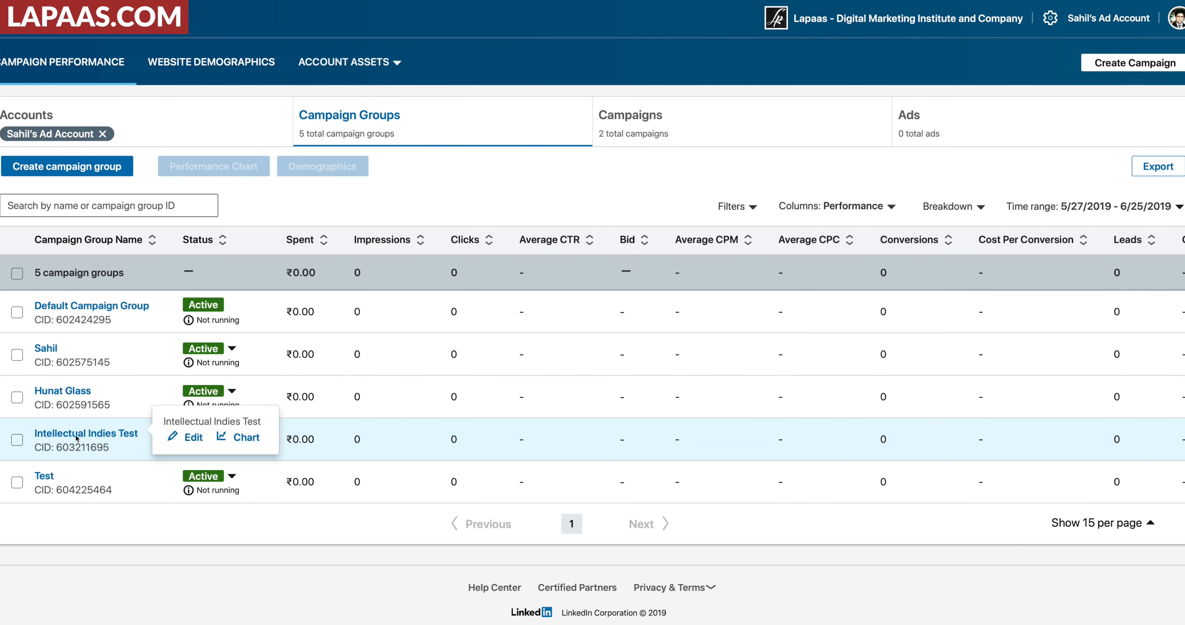
{"action": "left_click", "coordinate": [107, 436]}
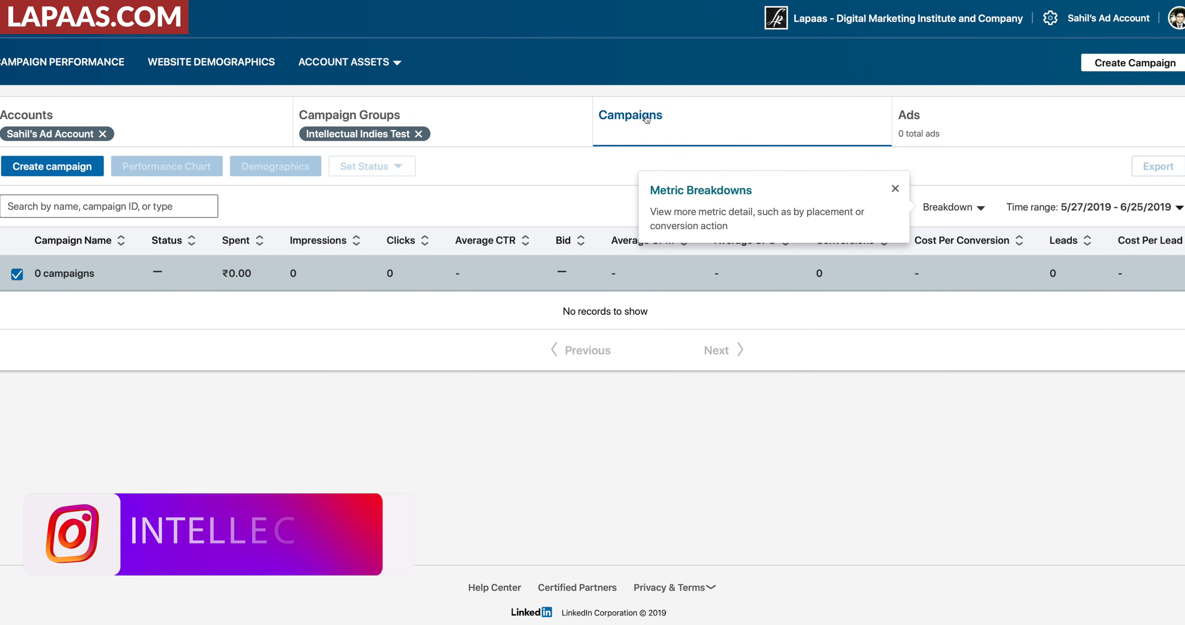
{"action": "left_click", "coordinate": [59, 168]}
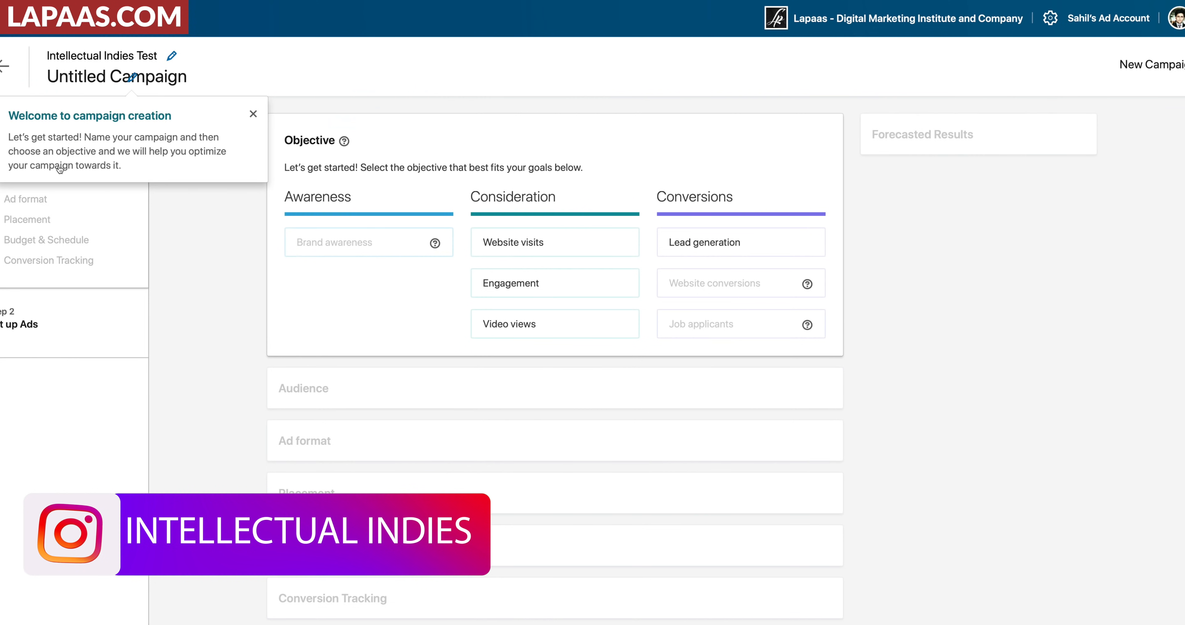
{"action": "left_click", "coordinate": [253, 113]}
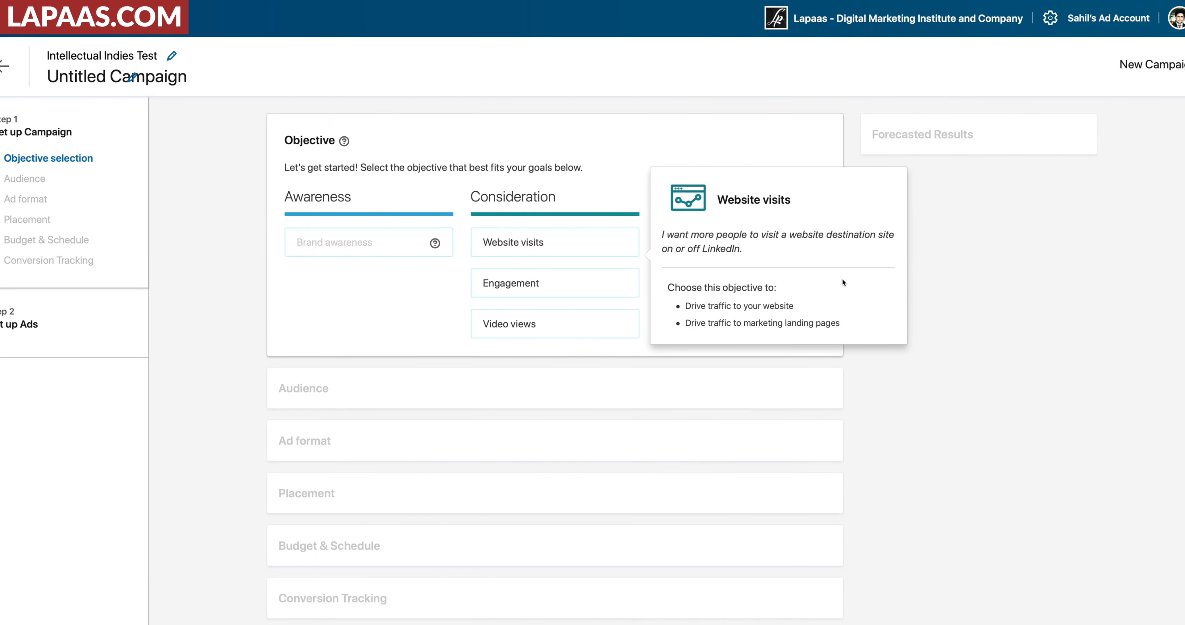
- Review the Awareness, Consideration and Conversions objective categories, and choose Website visits as the campaign objective
{"action": "left_click_drag", "start_coordinate": [280, 197], "coordinate": [339, 197]}
{"action": "double_click", "coordinate": [319, 197]}
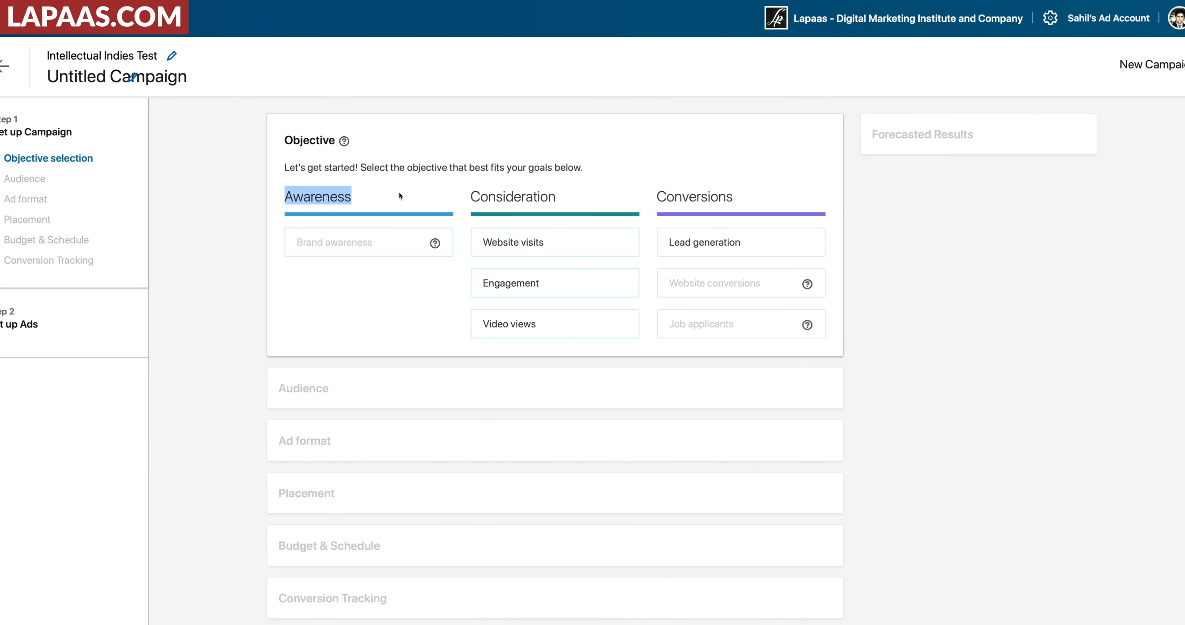
{"action": "double_click", "coordinate": [506, 196]}
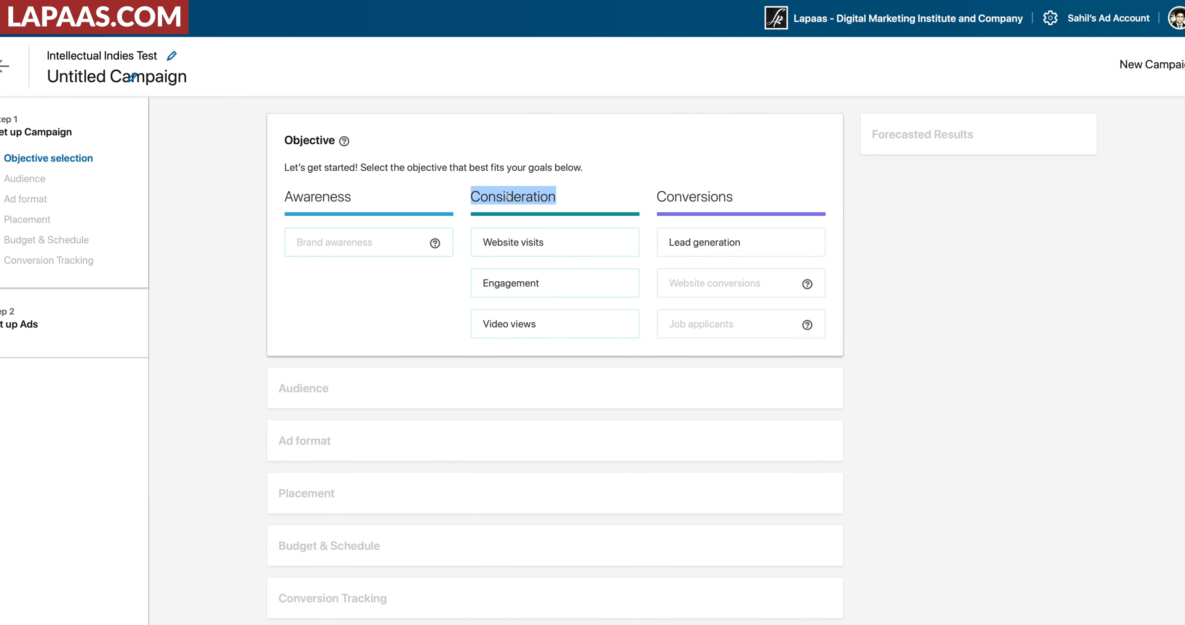
{"action": "double_click", "coordinate": [697, 198]}
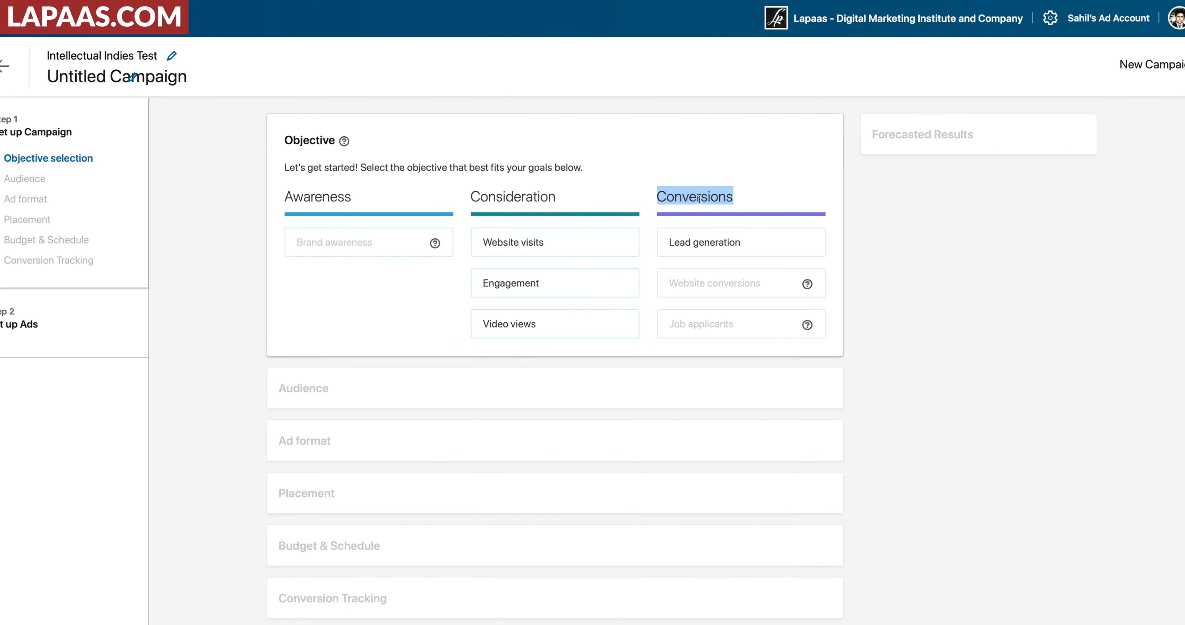
{"action": "mouse_move", "coordinate": [489, 246]}
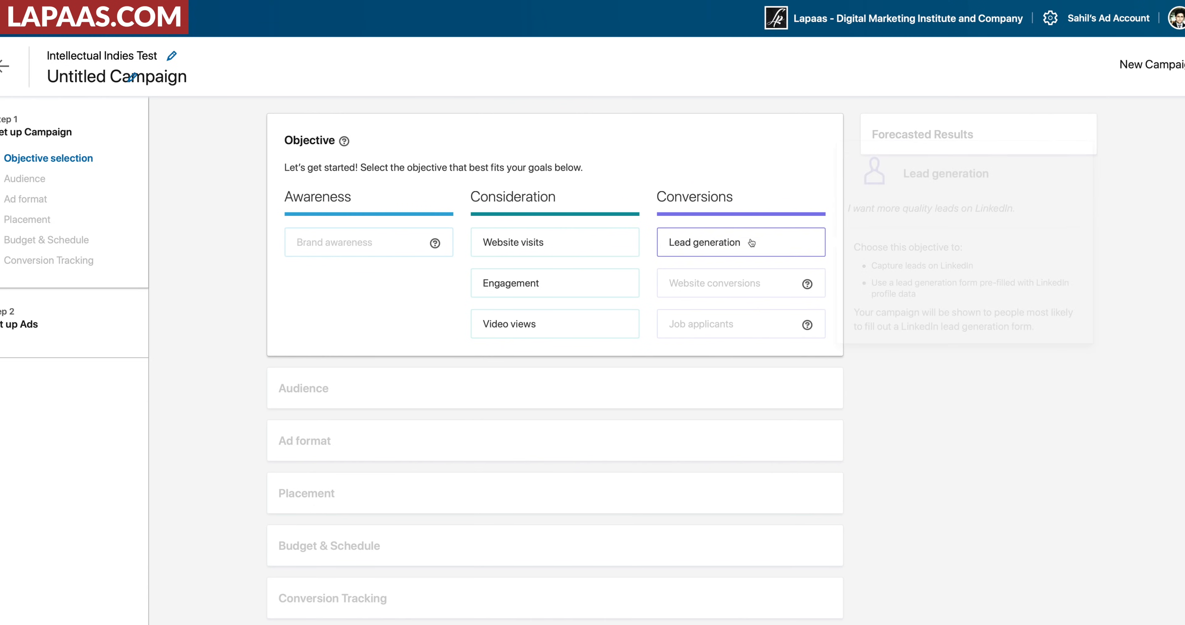
{"action": "left_click", "coordinate": [559, 250]}
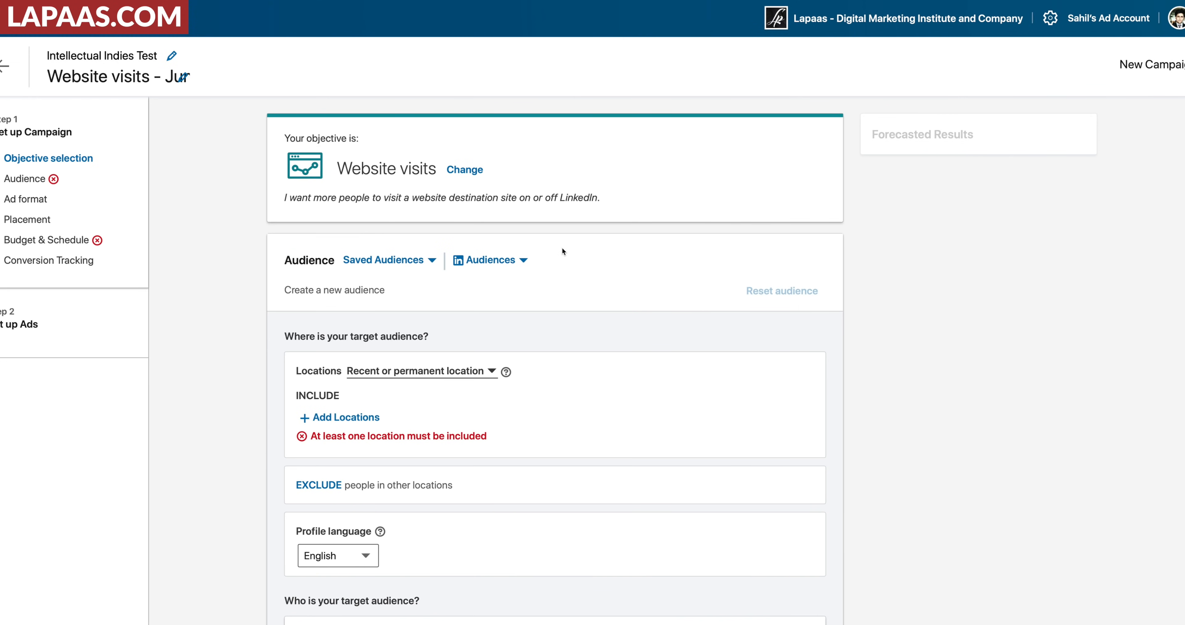
- Dismiss the target audience tip, search the locations for "delhi" and include New Delhi Area, India in the audience
{"action": "scroll", "coordinate": [453, 302], "scroll_direction": "down", "scroll_amount": 2}
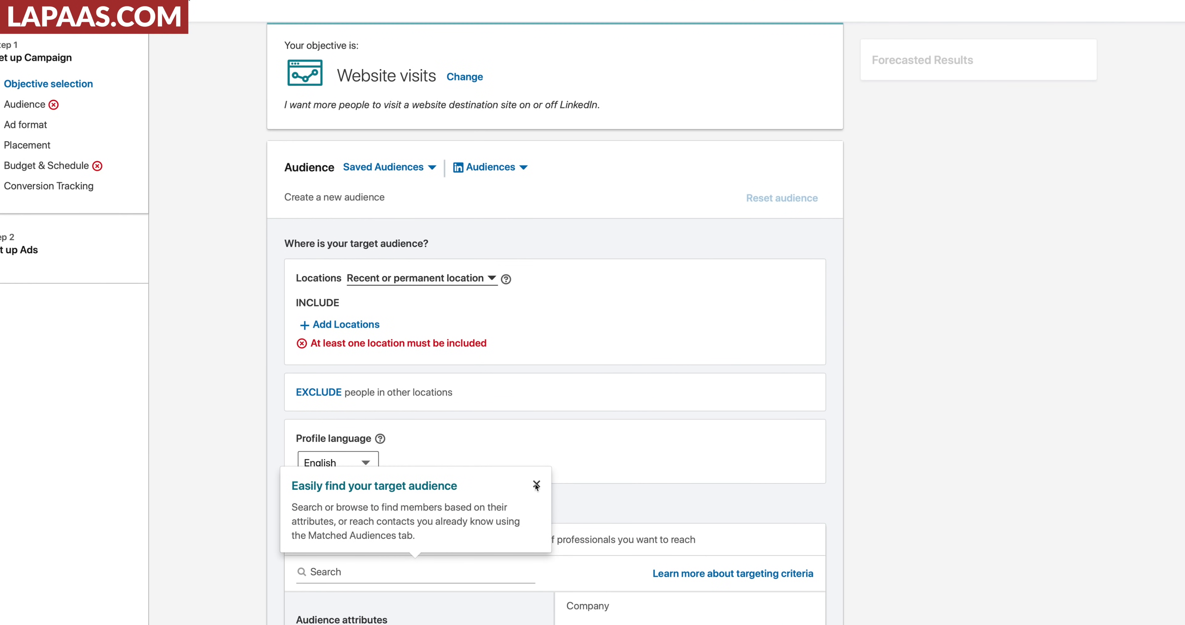
{"action": "left_click", "coordinate": [536, 484]}
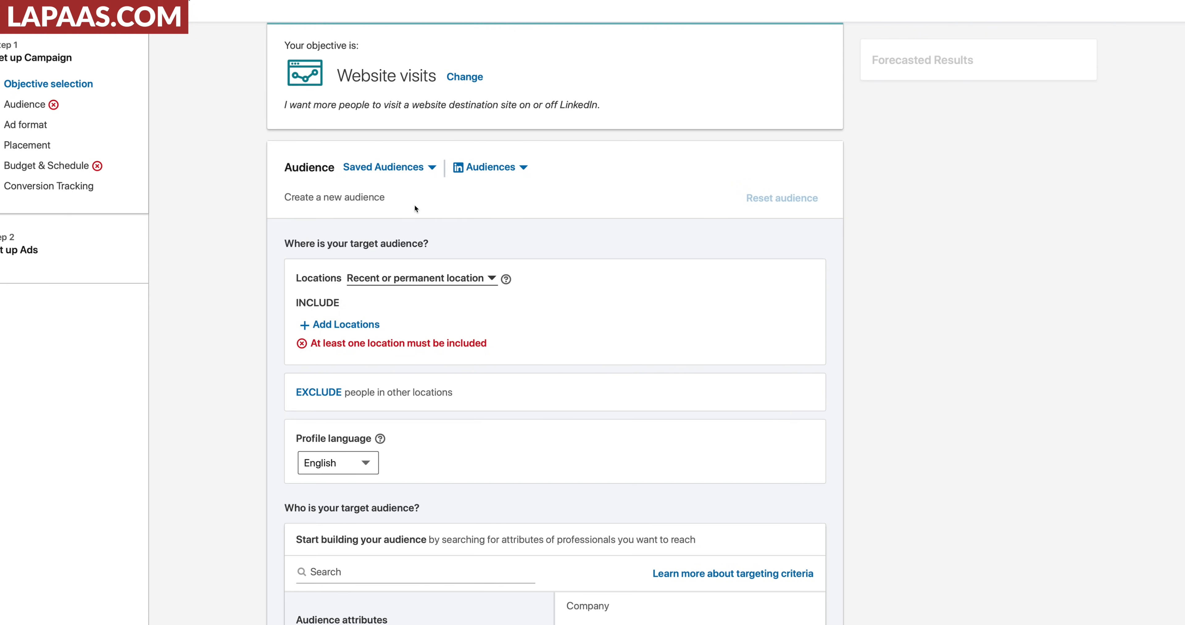
{"action": "scroll", "coordinate": [390, 234], "scroll_direction": "down", "scroll_amount": 2}
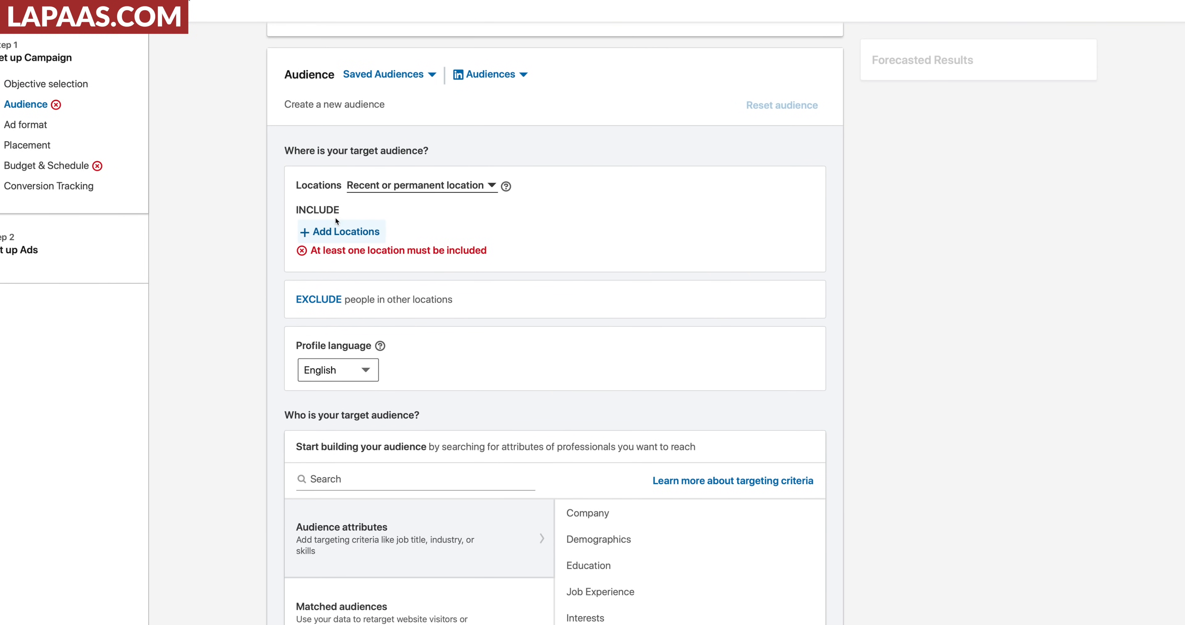
{"action": "left_click", "coordinate": [337, 233]}
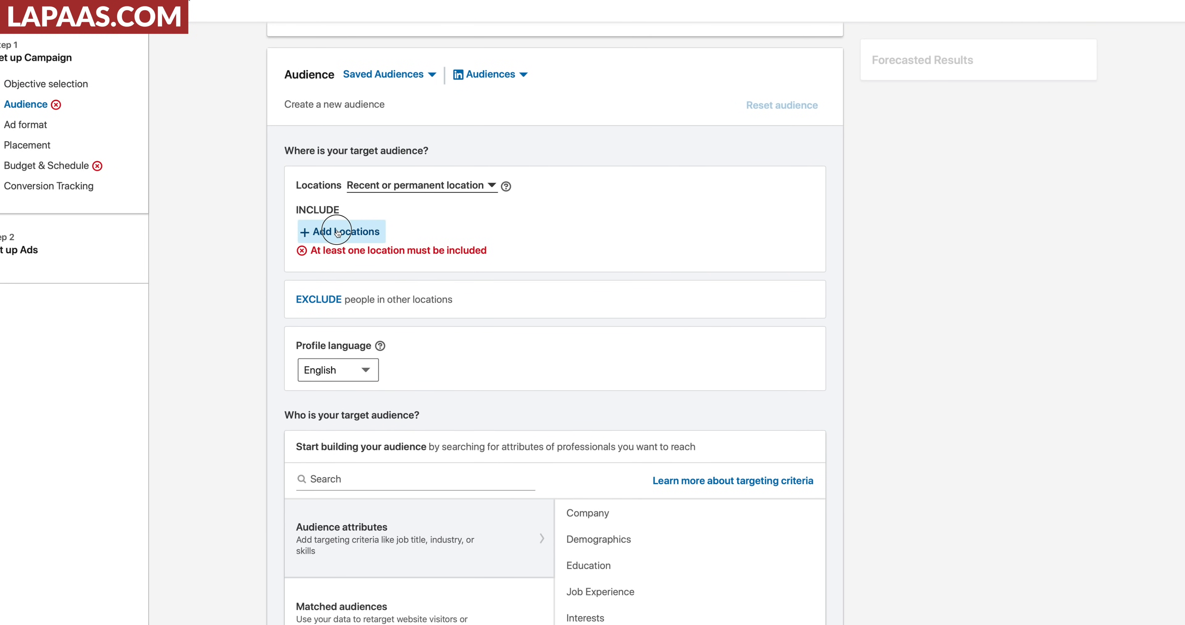
{"action": "scroll", "coordinate": [361, 316], "scroll_direction": "down", "scroll_amount": 1}
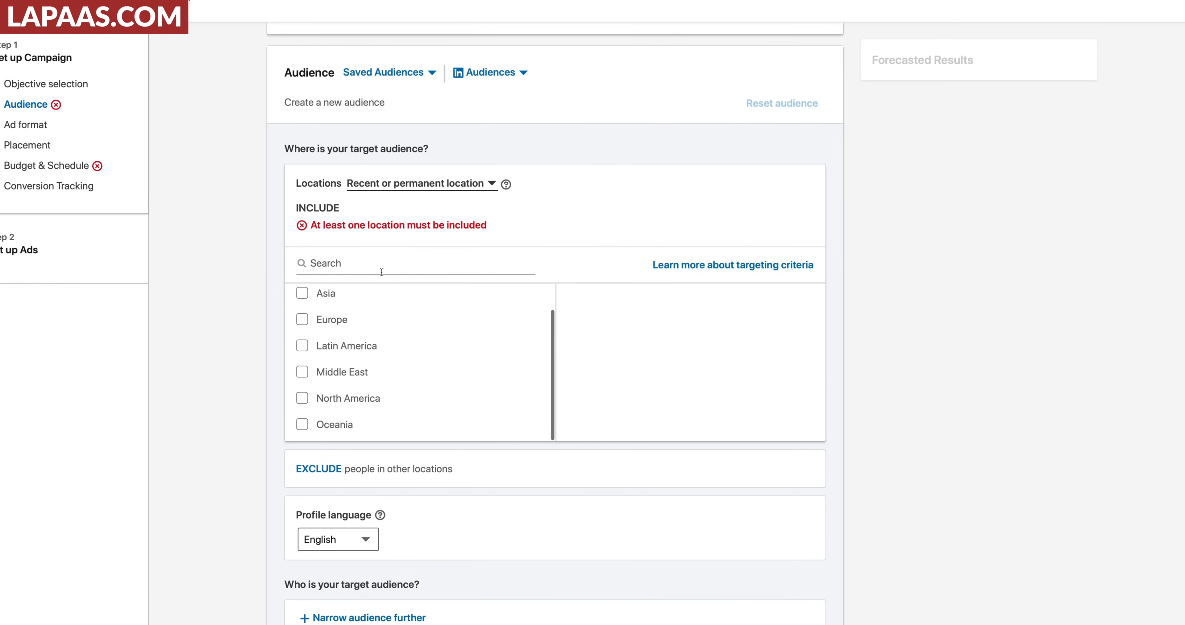
{"action": "left_click", "coordinate": [382, 272]}
{"action": "type", "text": "d"}
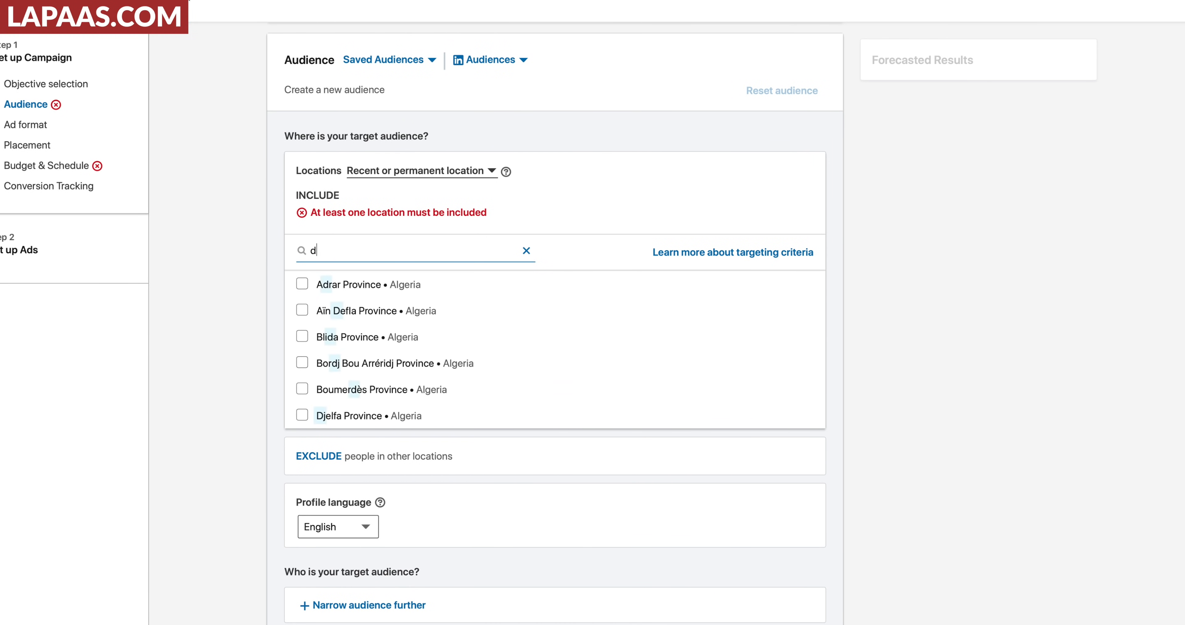
{"action": "type", "text": "elhi"}
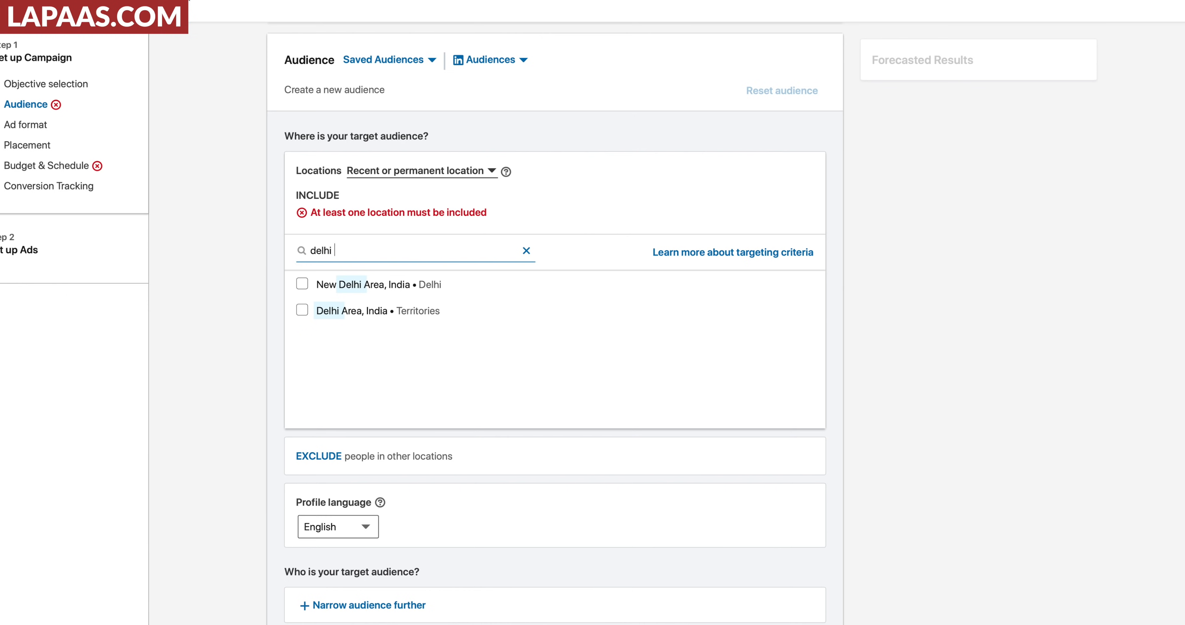
{"action": "left_click", "coordinate": [392, 285]}
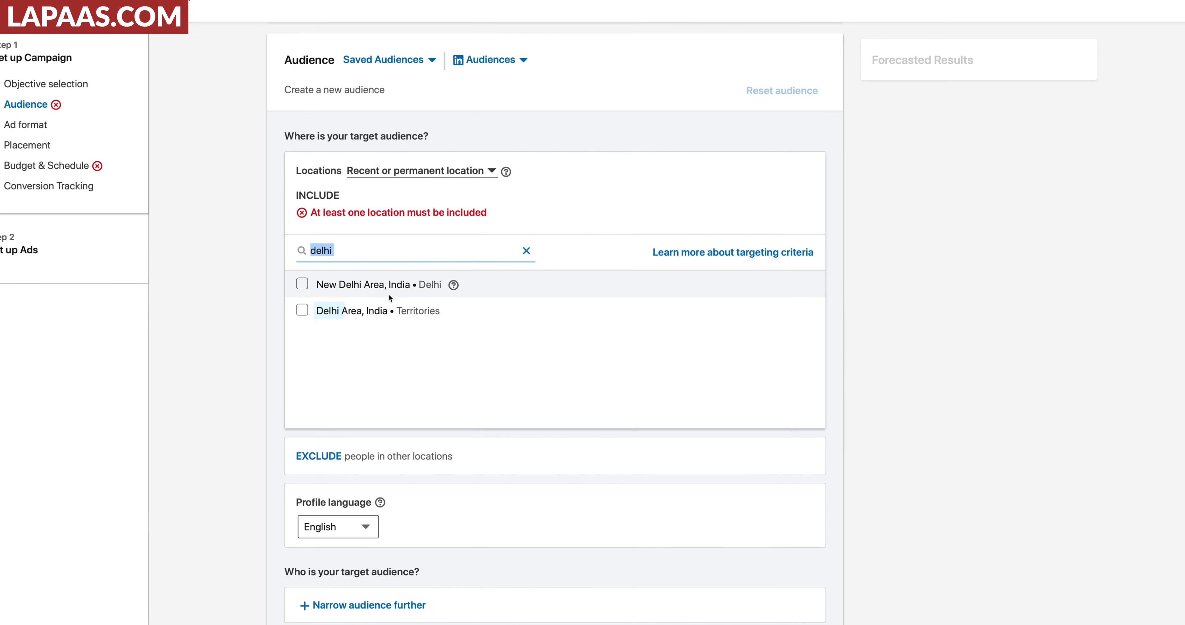
{"action": "left_click", "coordinate": [302, 285]}
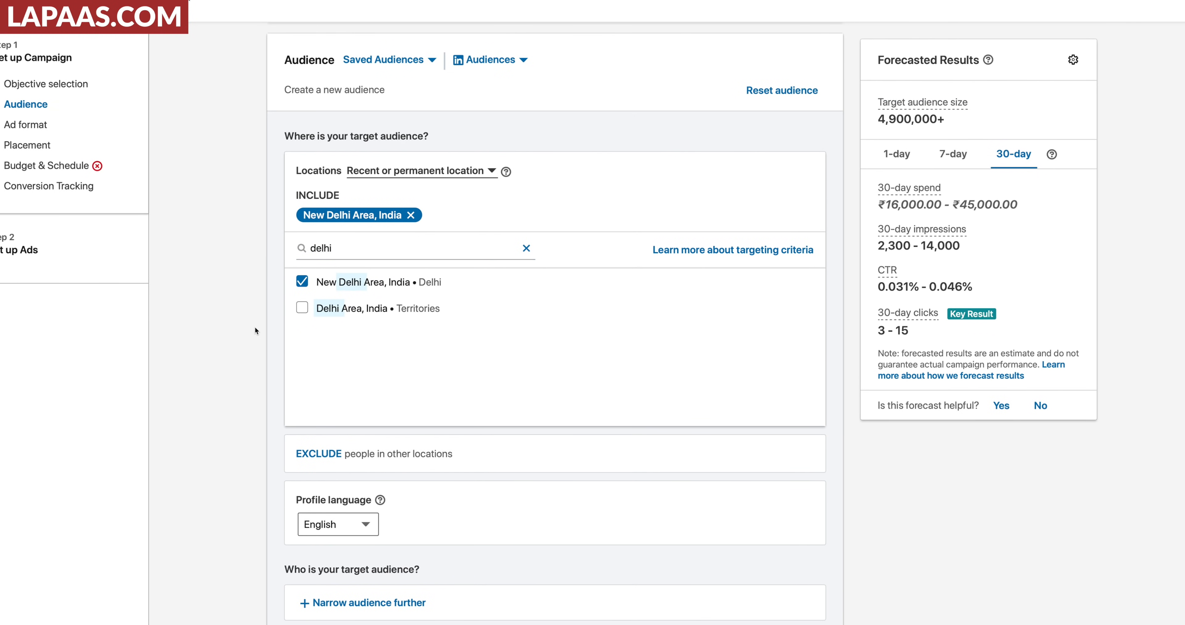
- Review the 30-day spend, impressions, CTR and clicks in the forecasted results for the New Delhi audience
{"action": "scroll", "coordinate": [899, 224], "scroll_direction": "down", "scroll_amount": 1}
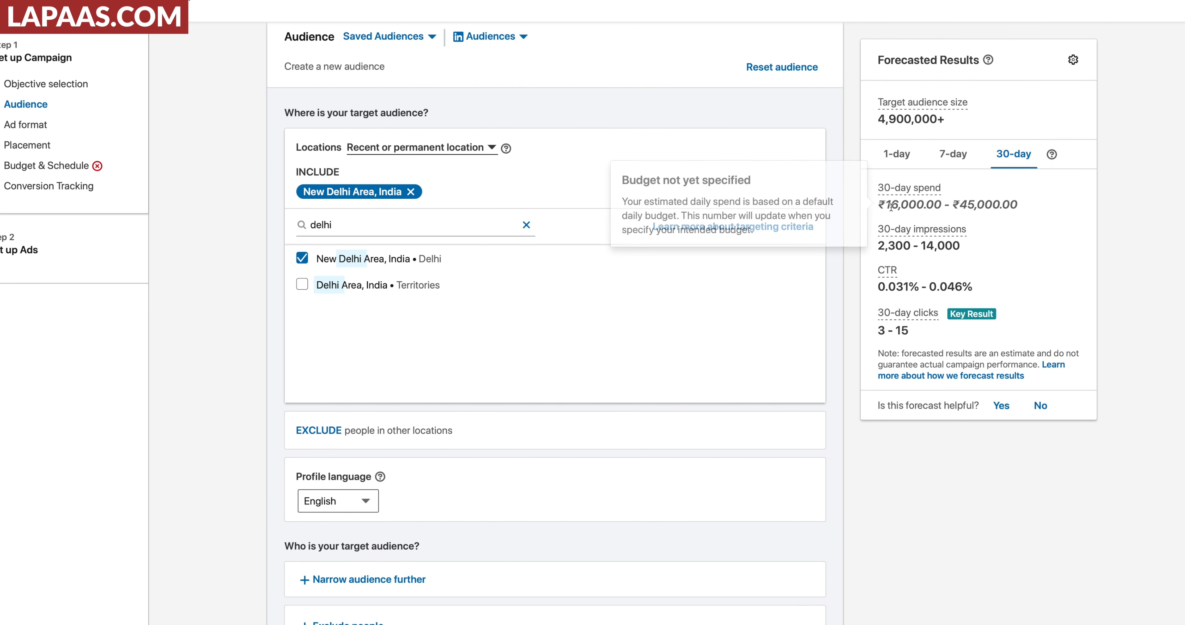
{"action": "left_click_drag", "start_coordinate": [886, 204], "coordinate": [1042, 218]}
{"action": "left_click_drag", "start_coordinate": [879, 242], "coordinate": [1010, 248]}
{"action": "mouse_move", "coordinate": [890, 296]}
{"action": "left_mouse_down"}
{"action": "mouse_move", "coordinate": [979, 296]}
{"action": "mouse_move", "coordinate": [889, 281]}
{"action": "left_mouse_up"}
{"action": "left_click", "coordinate": [1028, 290]}
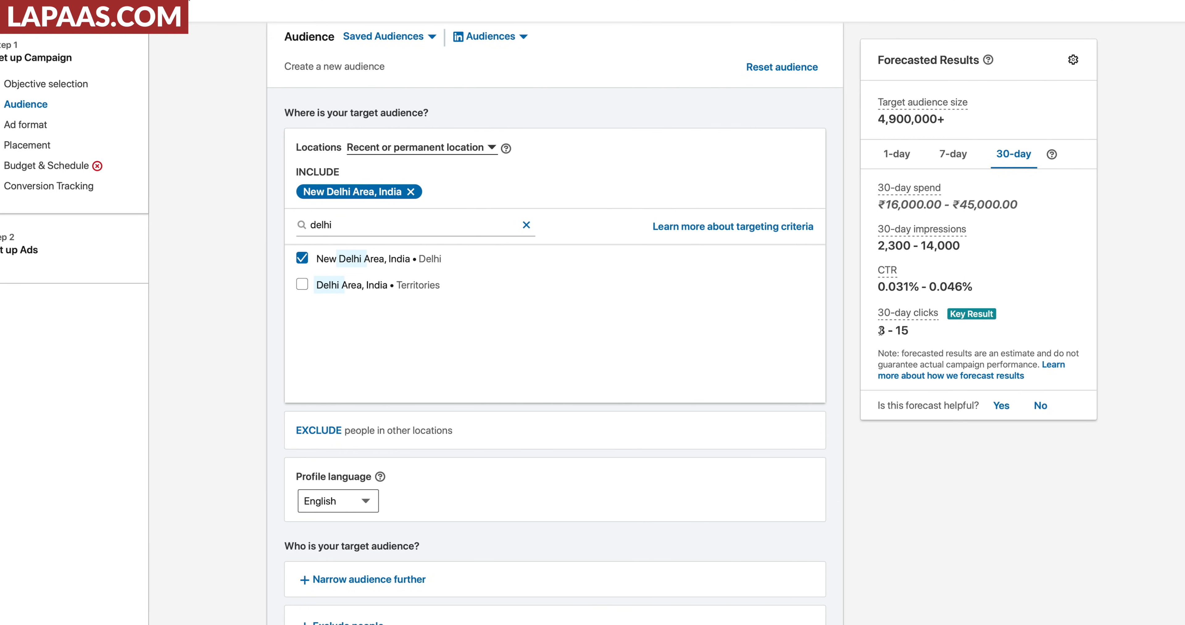
{"action": "left_click_drag", "start_coordinate": [877, 331], "coordinate": [907, 332]}
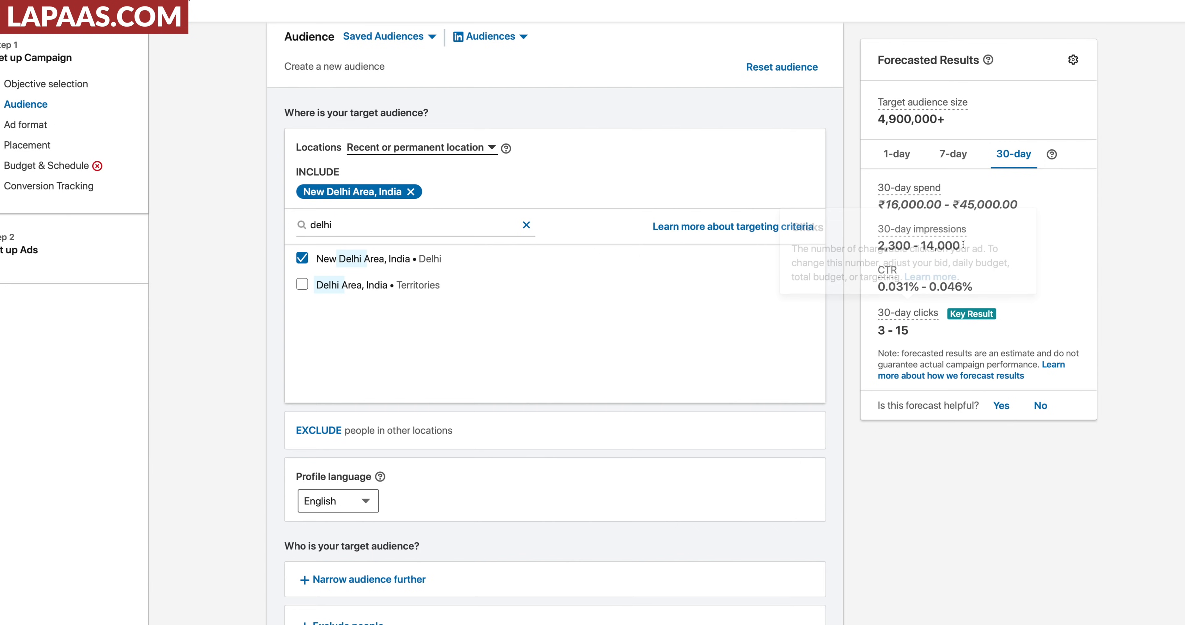
{"action": "left_click_drag", "start_coordinate": [886, 204], "coordinate": [1017, 204]}
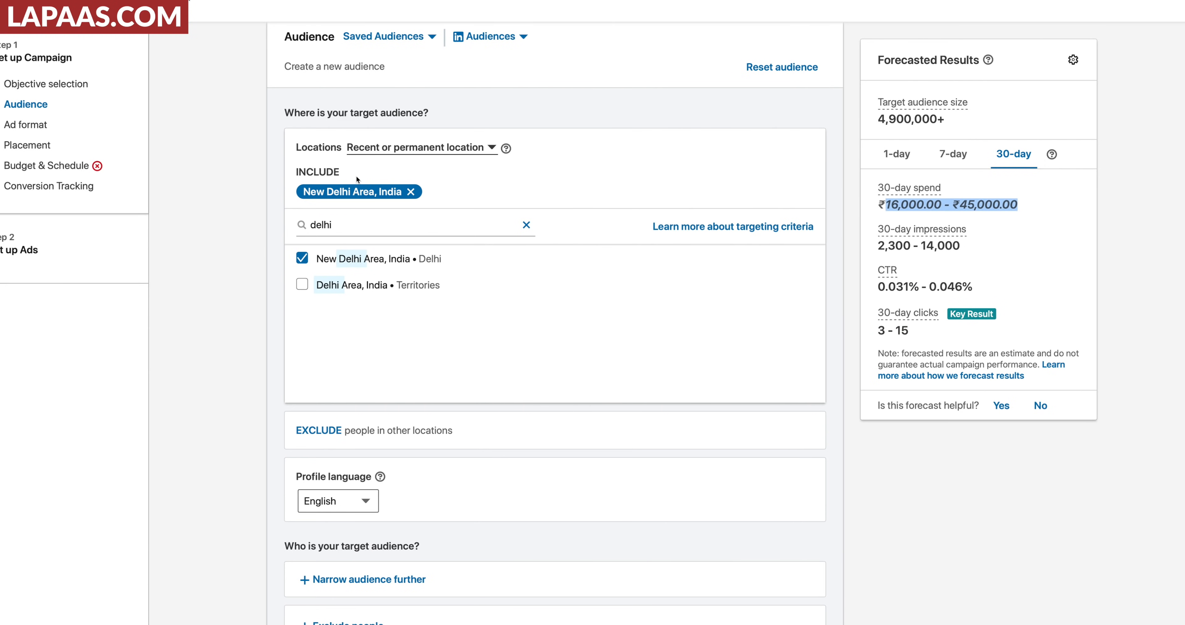
- Narrow the audience by company name, searching for "tcs" and including TCS e-Serve International Ltd
{"action": "scroll", "coordinate": [356, 175], "scroll_direction": "down", "scroll_amount": 2}
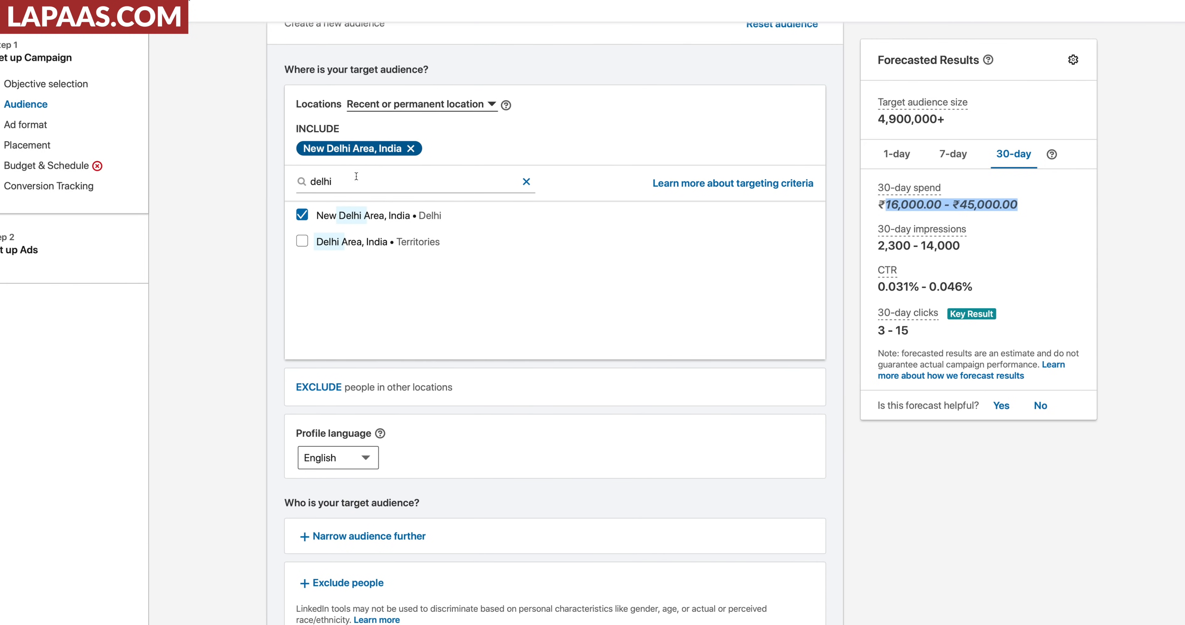
{"action": "scroll", "coordinate": [357, 176], "scroll_direction": "down", "scroll_amount": 5}
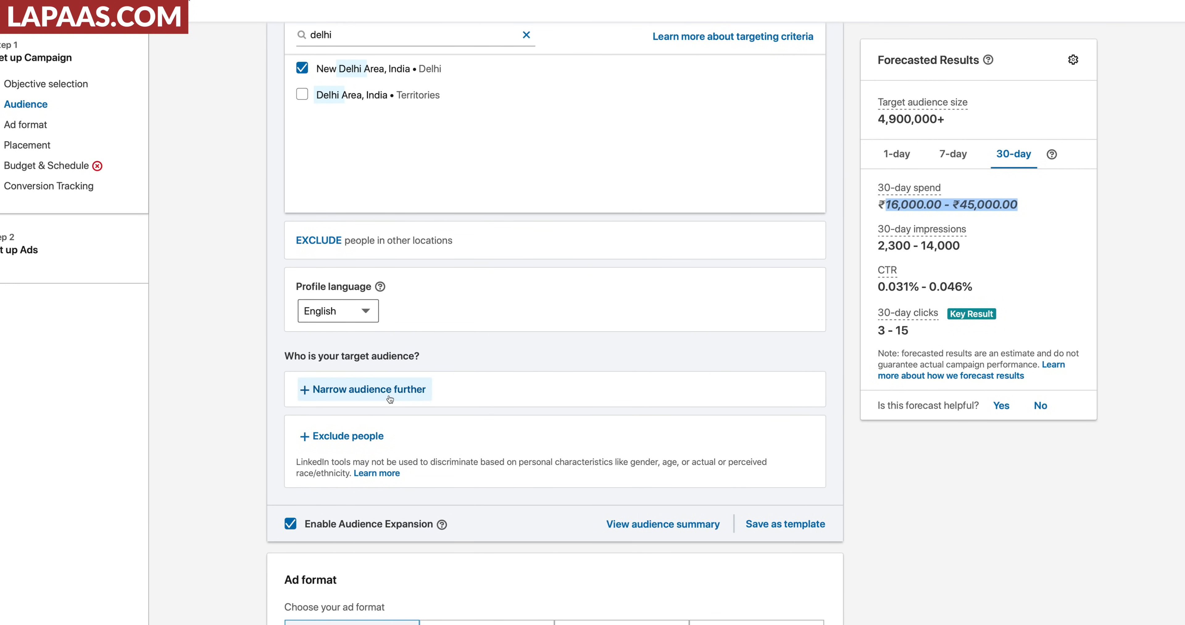
{"action": "left_click", "coordinate": [367, 393]}
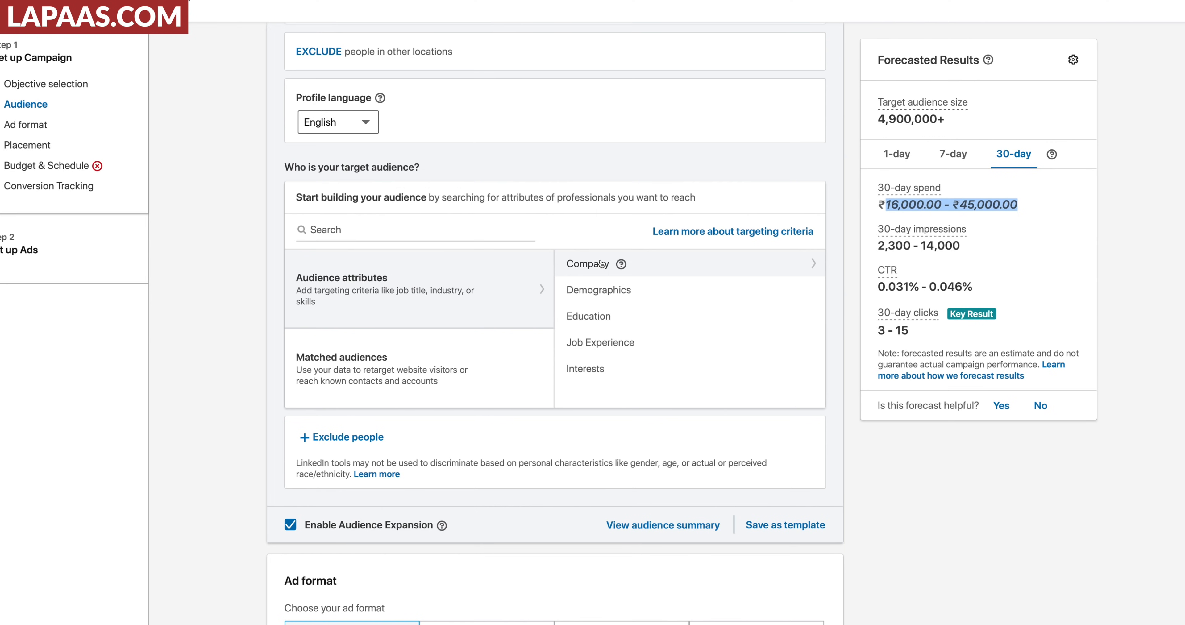
{"action": "left_click", "coordinate": [592, 271]}
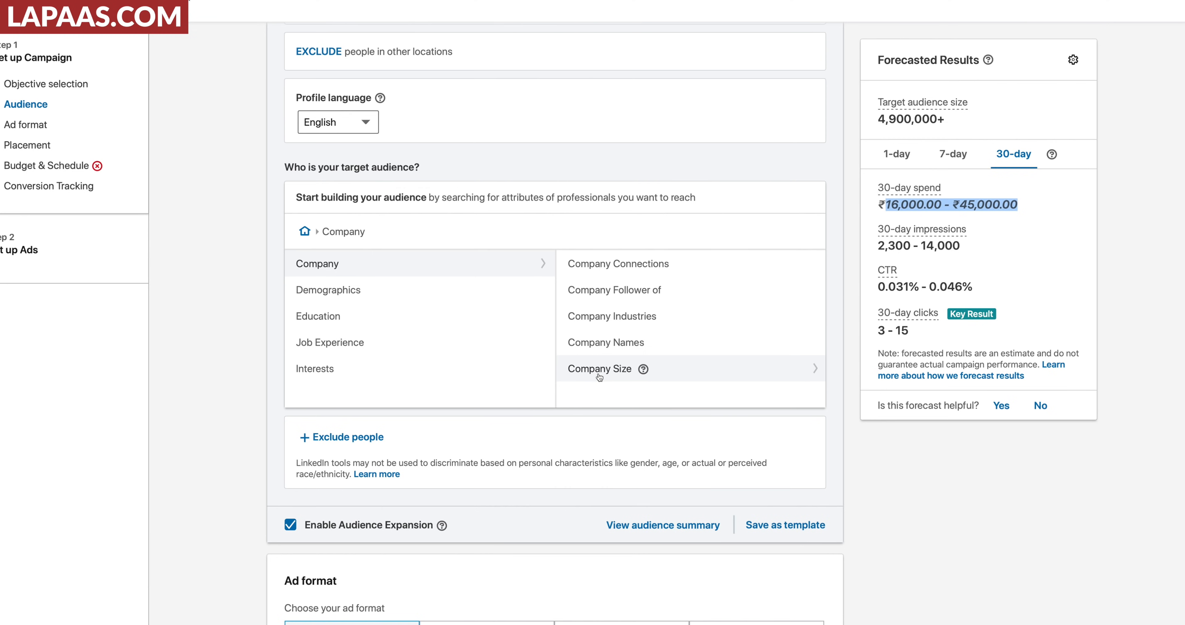
{"action": "left_click", "coordinate": [605, 343]}
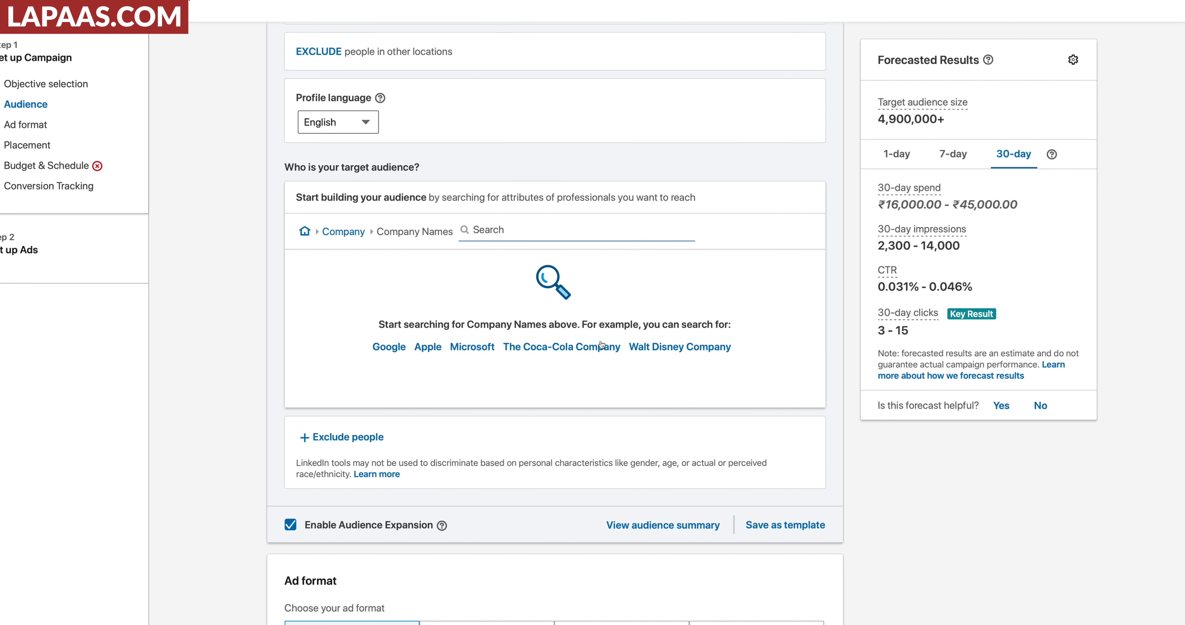
{"action": "type", "text": "tcs"}
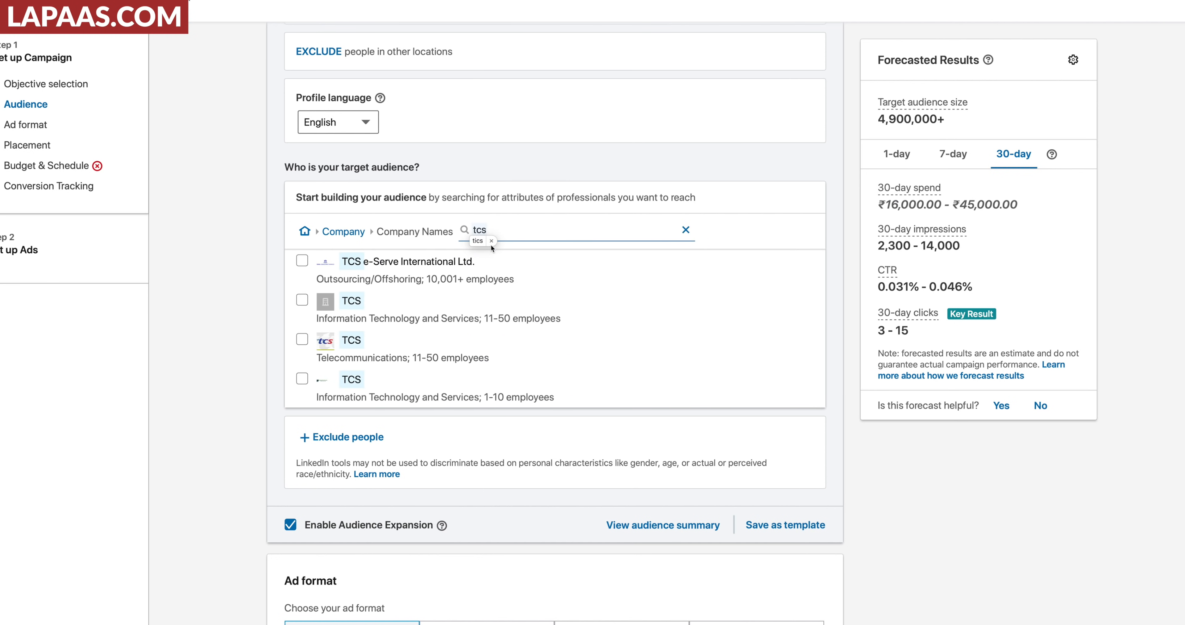
{"action": "scroll", "coordinate": [491, 246], "scroll_direction": "down", "scroll_amount": 1}
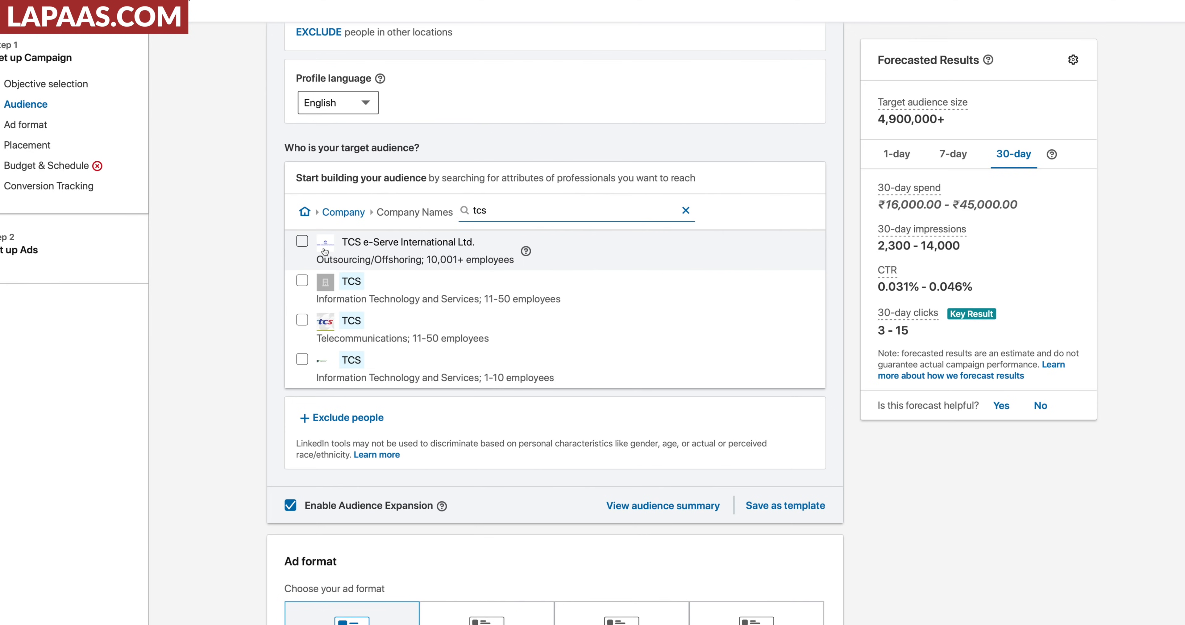
{"action": "left_click", "coordinate": [302, 242]}
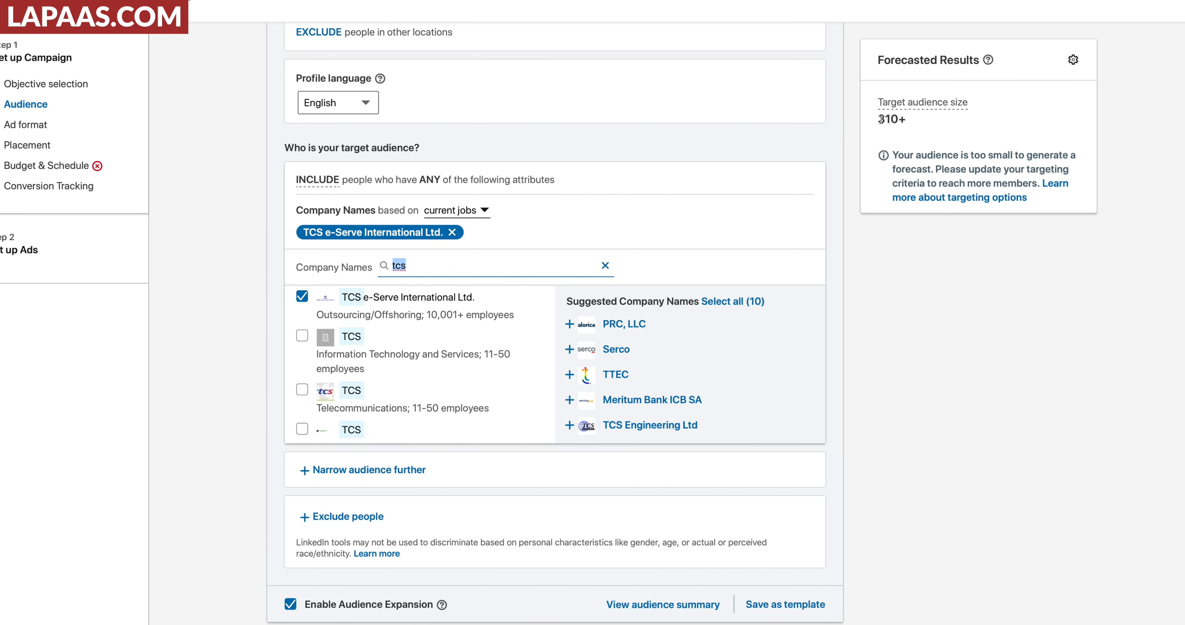
- Check the target audience size in the forecasted results for the company-based targeting
{"action": "left_click_drag", "start_coordinate": [876, 118], "coordinate": [906, 119]}
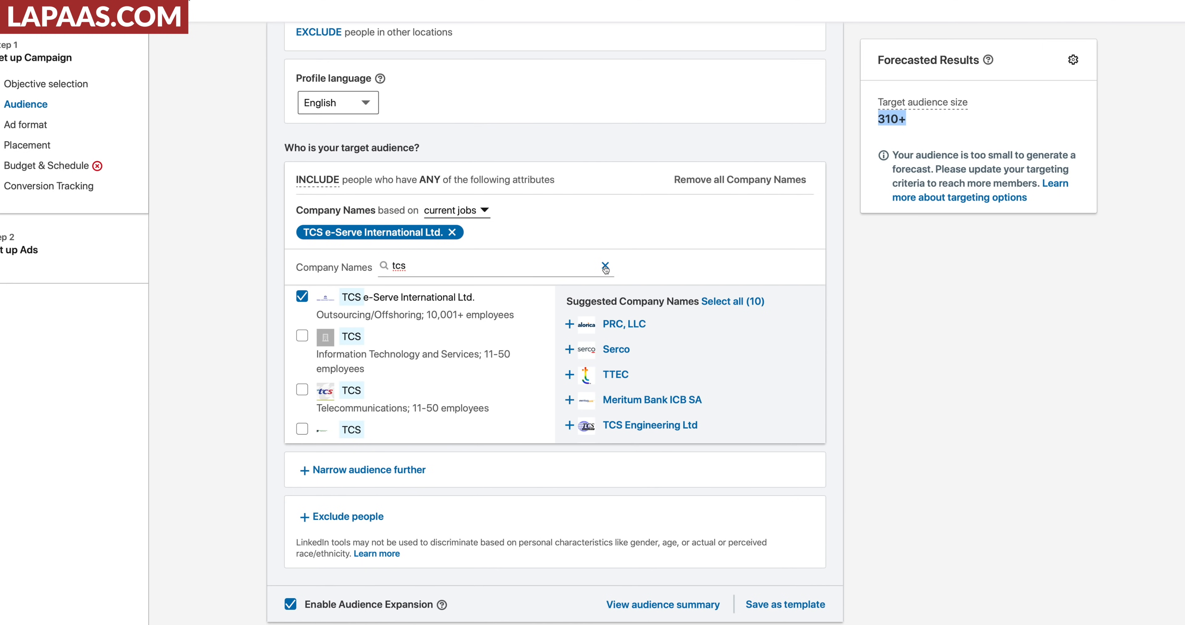
{"action": "left_click", "coordinate": [895, 125]}
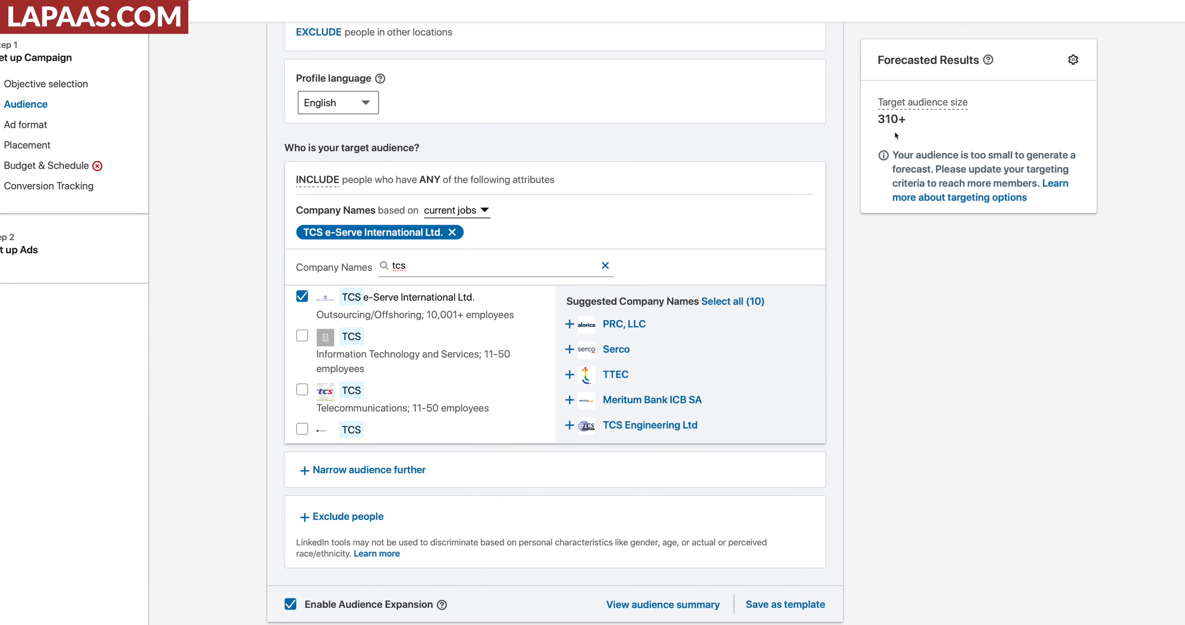
{"action": "double_click", "coordinate": [882, 119]}
{"action": "left_click", "coordinate": [889, 120]}
{"action": "double_click", "coordinate": [889, 120]}
{"action": "left_click", "coordinate": [903, 121]}
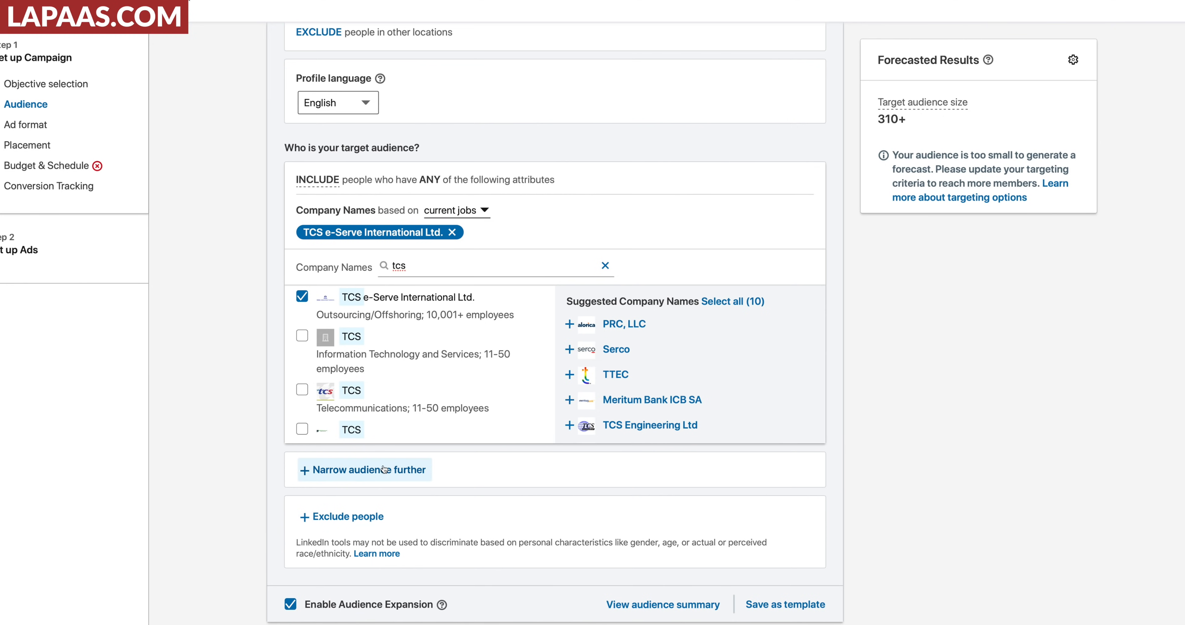
- Try narrowing the audience further by marketing-related fields of study, including Marketing, Marketing/Marketing Management, General and International Marketing
{"action": "scroll", "coordinate": [384, 469], "scroll_direction": "down", "scroll_amount": 1}
{"action": "left_click", "coordinate": [383, 451]}
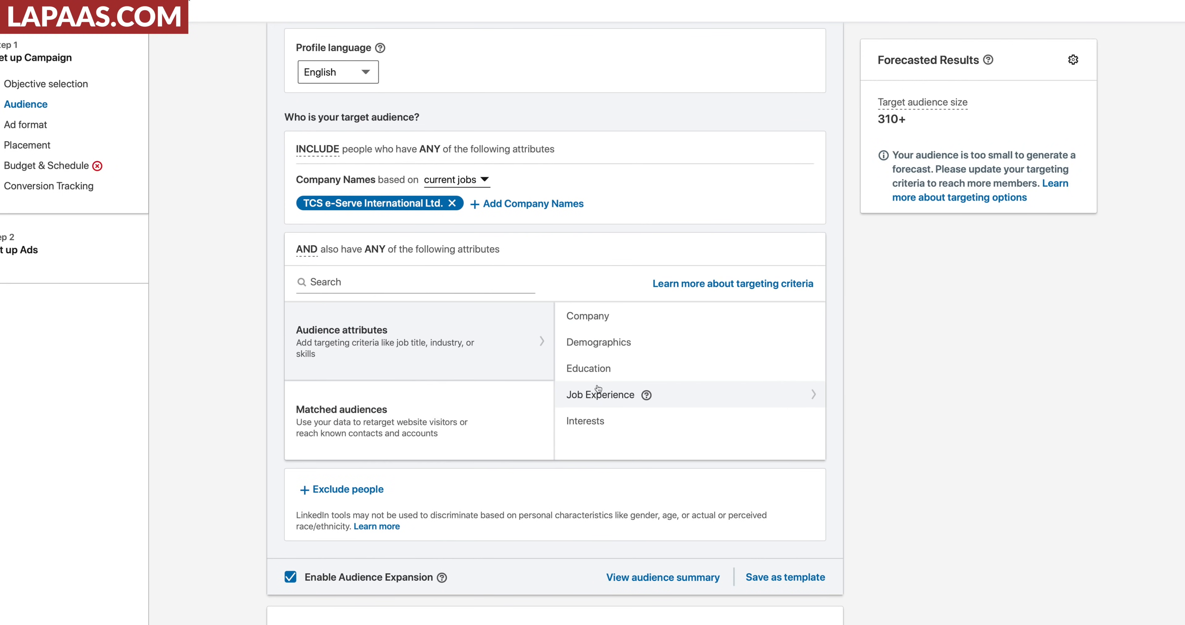
{"action": "left_click", "coordinate": [594, 372]}
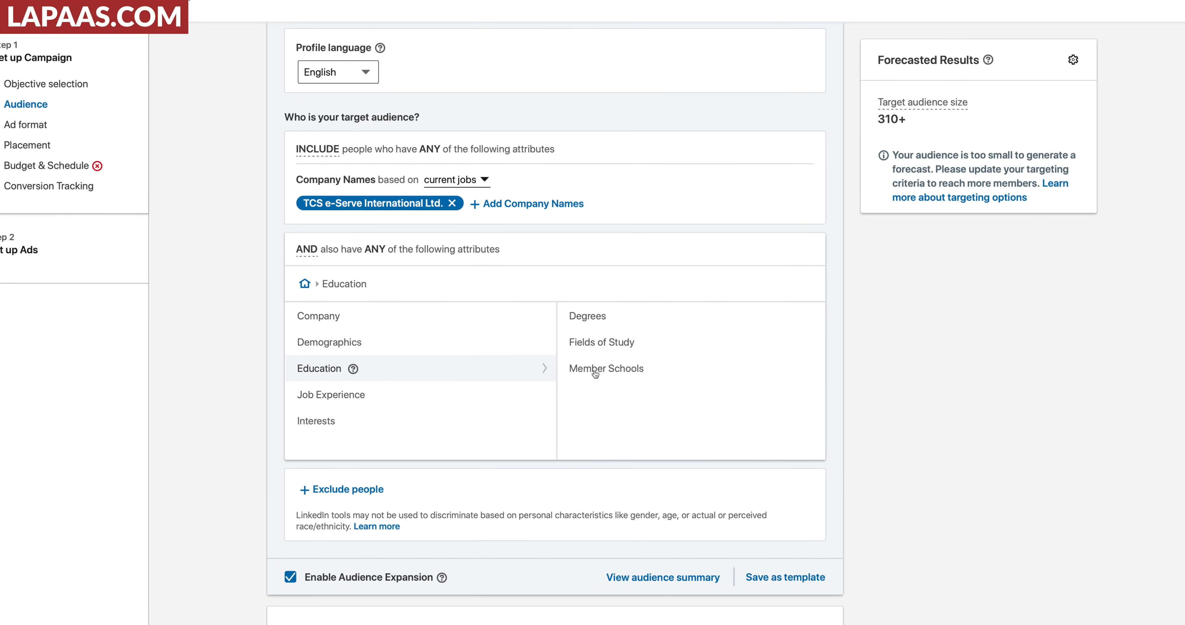
{"action": "left_click", "coordinate": [591, 341]}
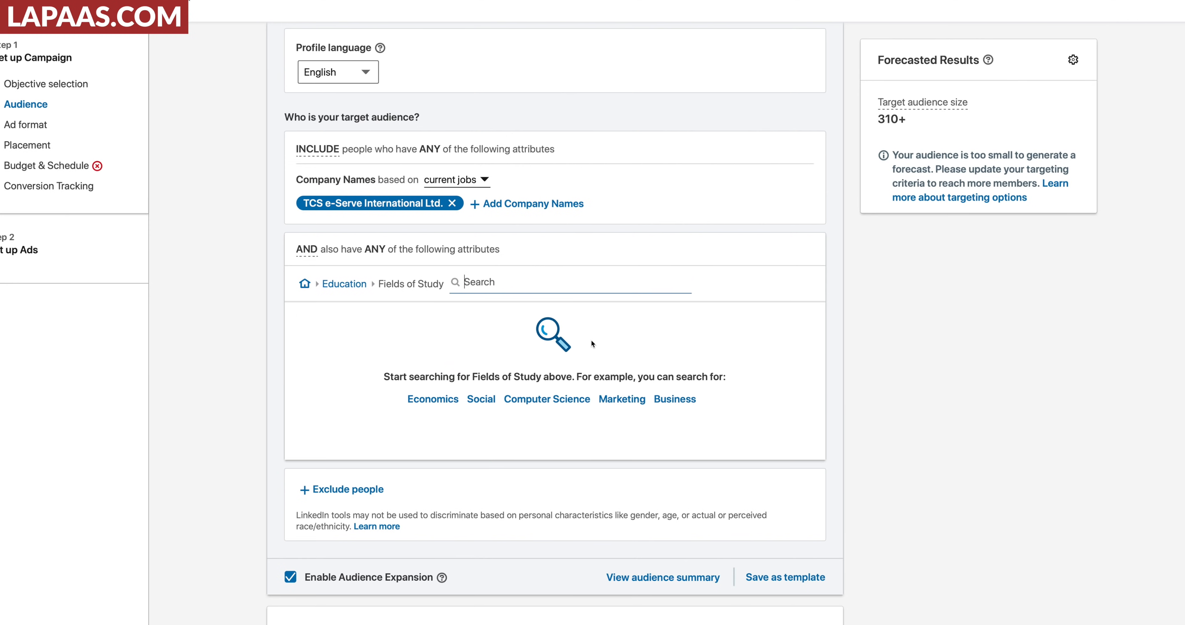
{"action": "type", "text": "marketing"}
{"action": "left_click", "coordinate": [426, 314]}
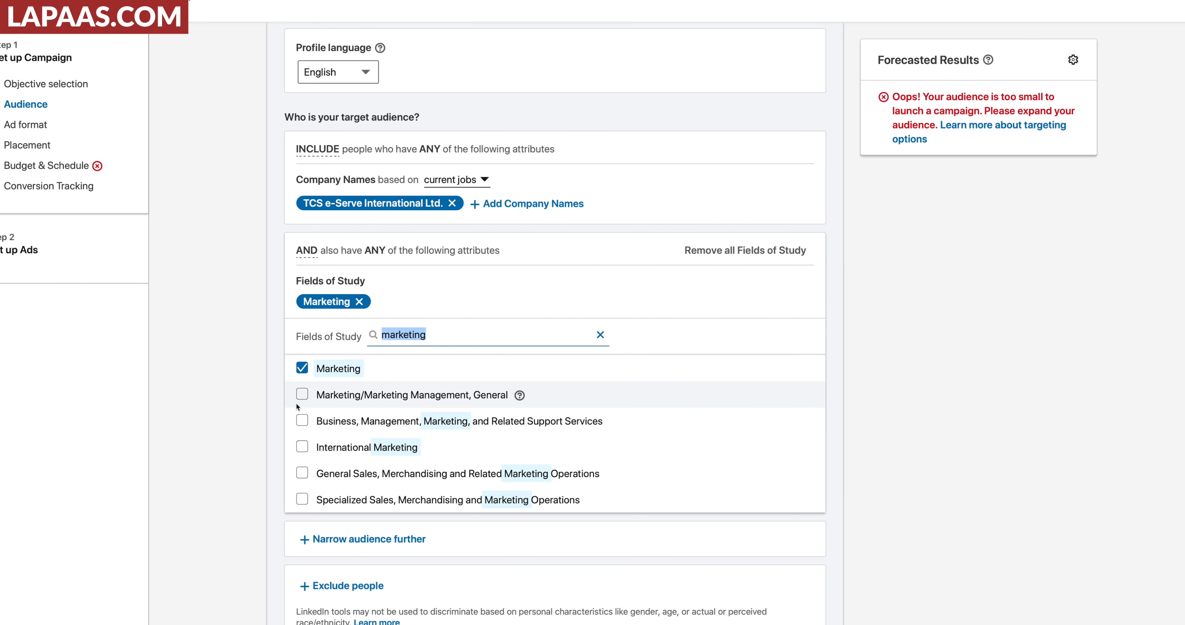
{"action": "left_click", "coordinate": [302, 395]}
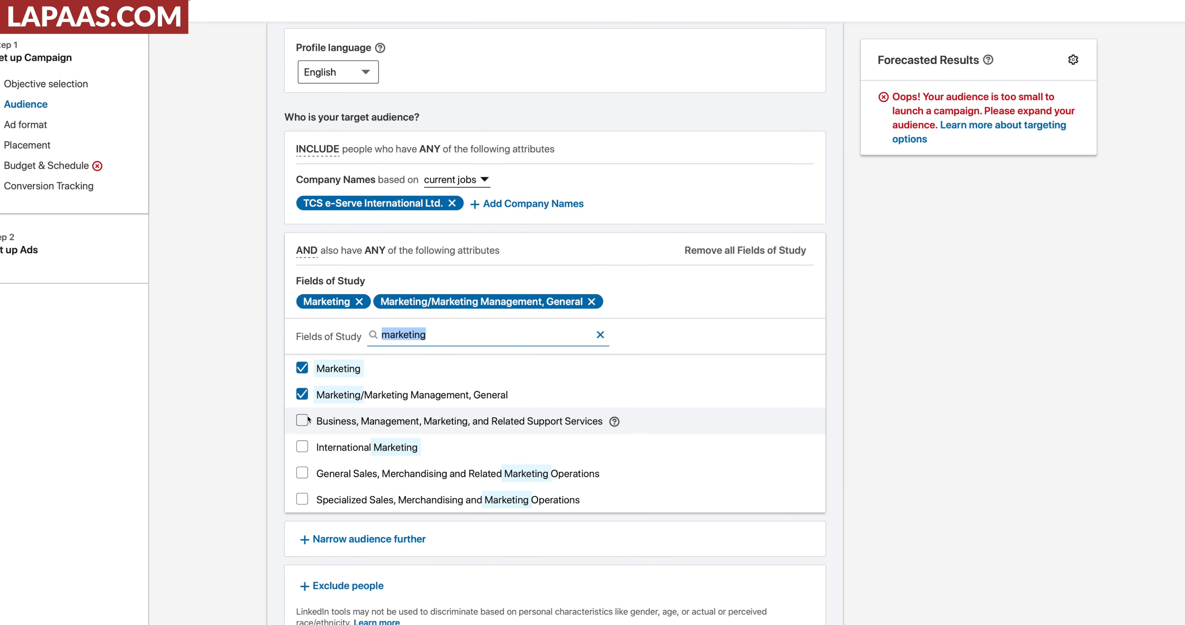
{"action": "left_click", "coordinate": [307, 419]}
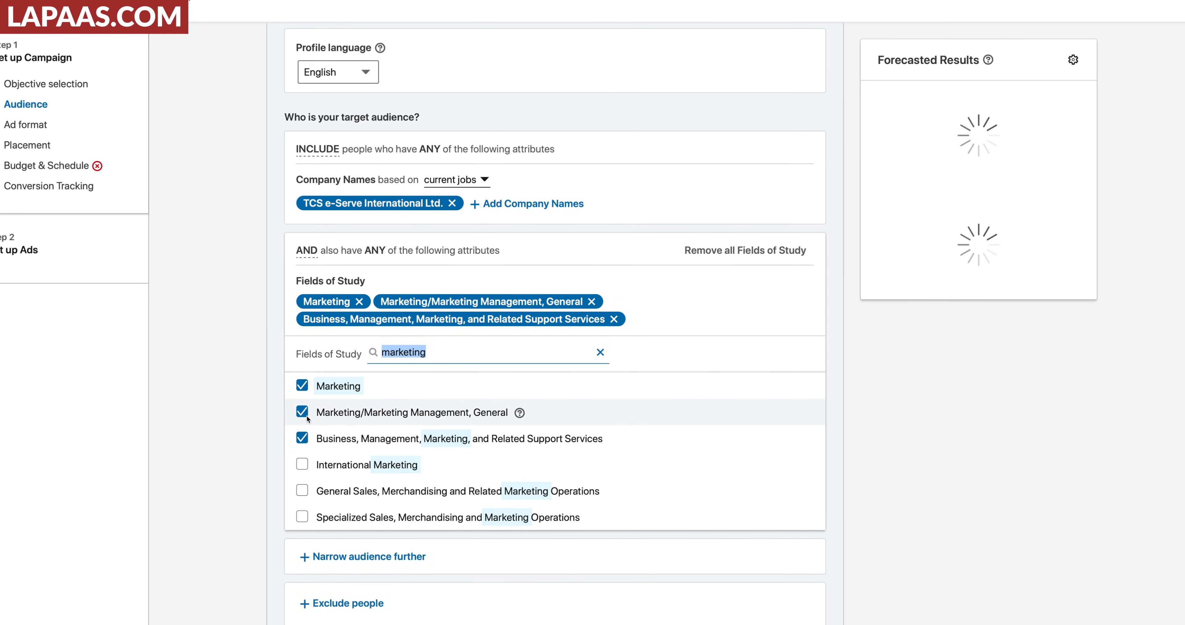
{"action": "left_click", "coordinate": [302, 464]}
{"action": "left_click", "coordinate": [301, 492]}
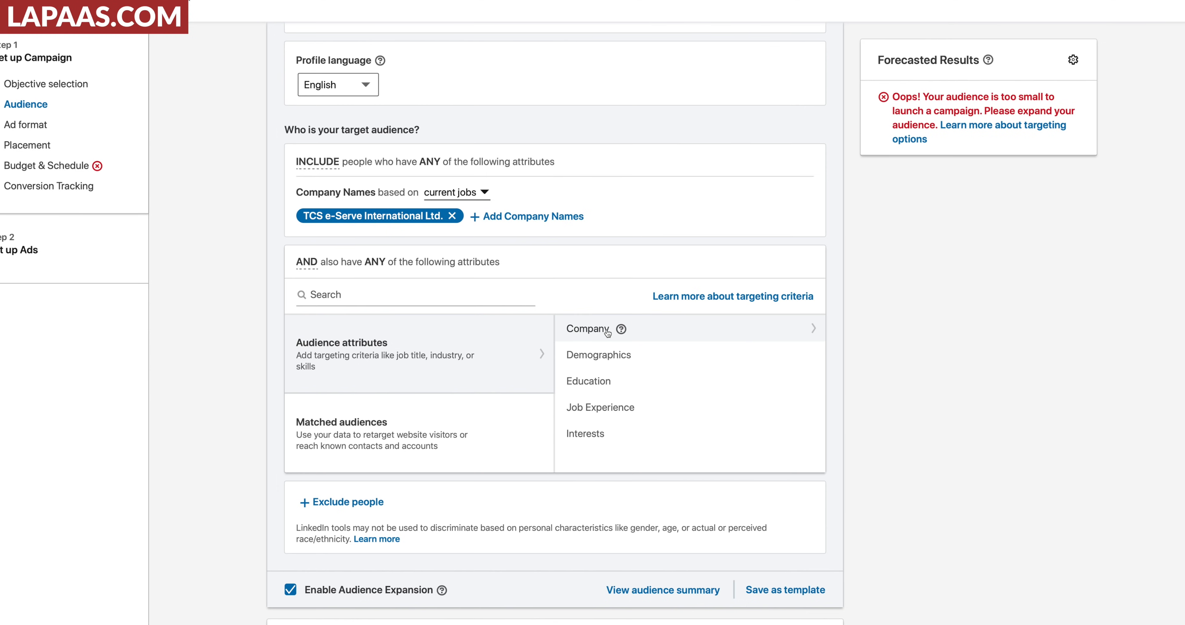
- Narrow the audience further by job experience, with years of experience starting from 3 years
{"action": "left_click", "coordinate": [591, 408]}
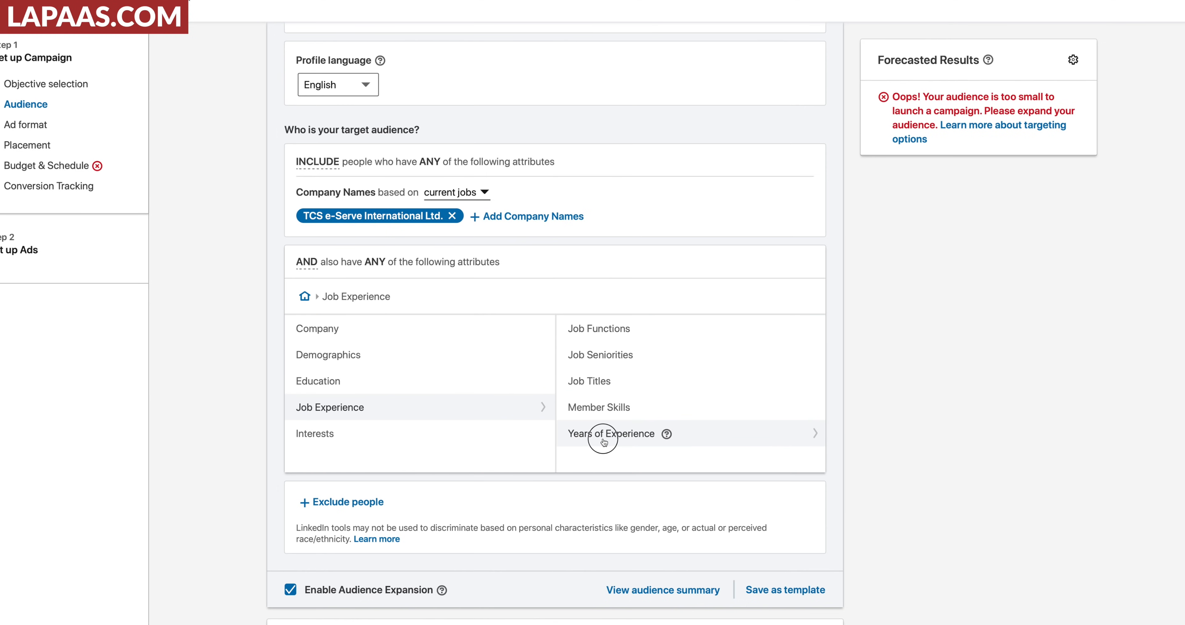
{"action": "left_click", "coordinate": [601, 438]}
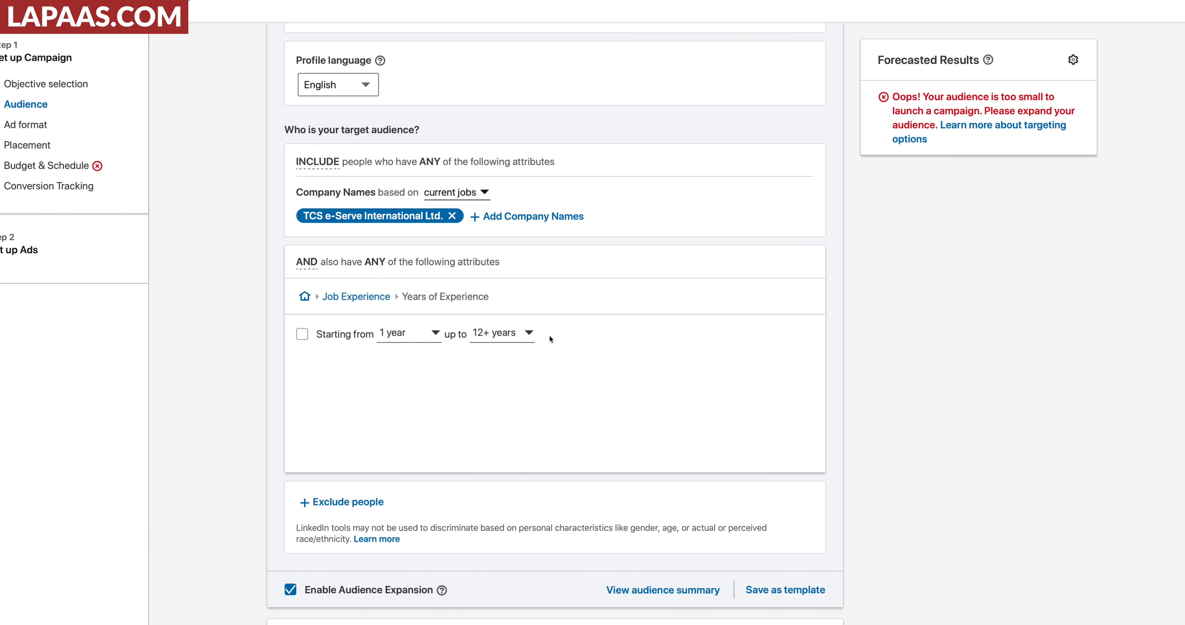
{"action": "left_click", "coordinate": [501, 333]}
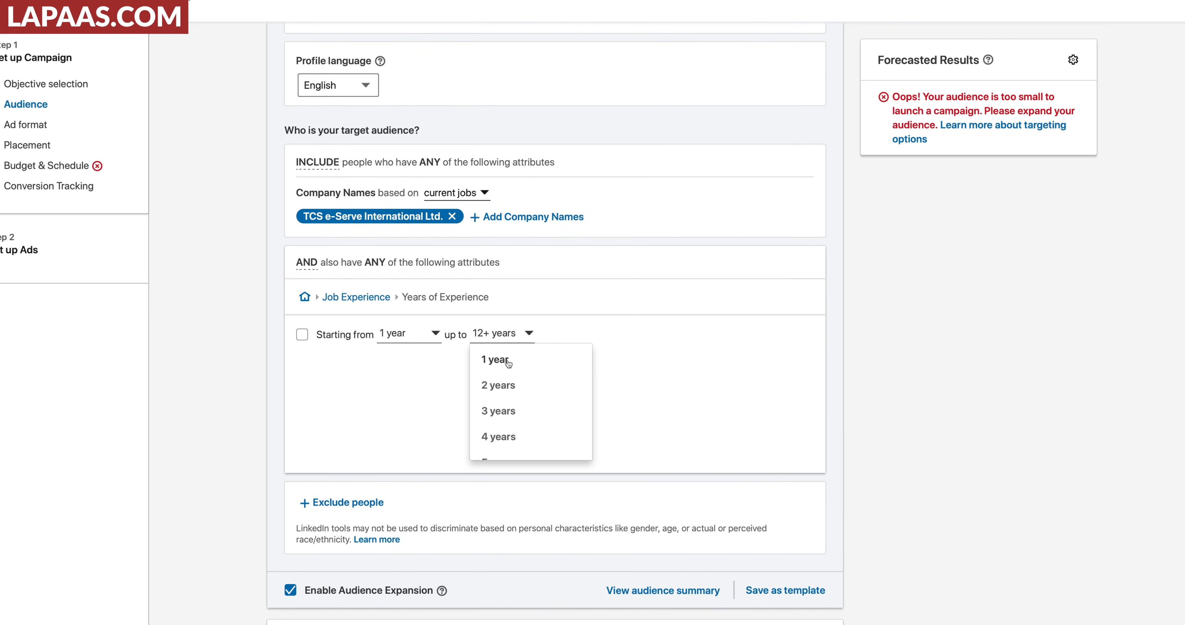
{"action": "left_click", "coordinate": [434, 333]}
{"action": "left_click", "coordinate": [411, 407]}
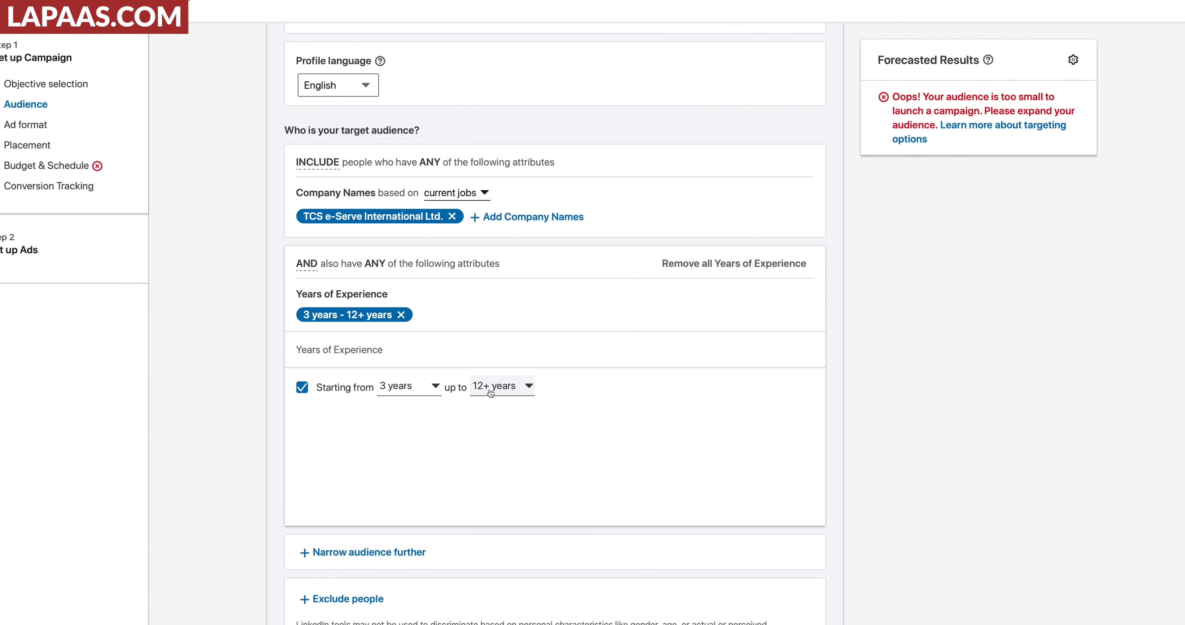
- Change the years-of-experience criterion to start from 1 year, and remove it from the target audience
{"action": "left_click", "coordinate": [424, 390]}
{"action": "left_click", "coordinate": [426, 411]}
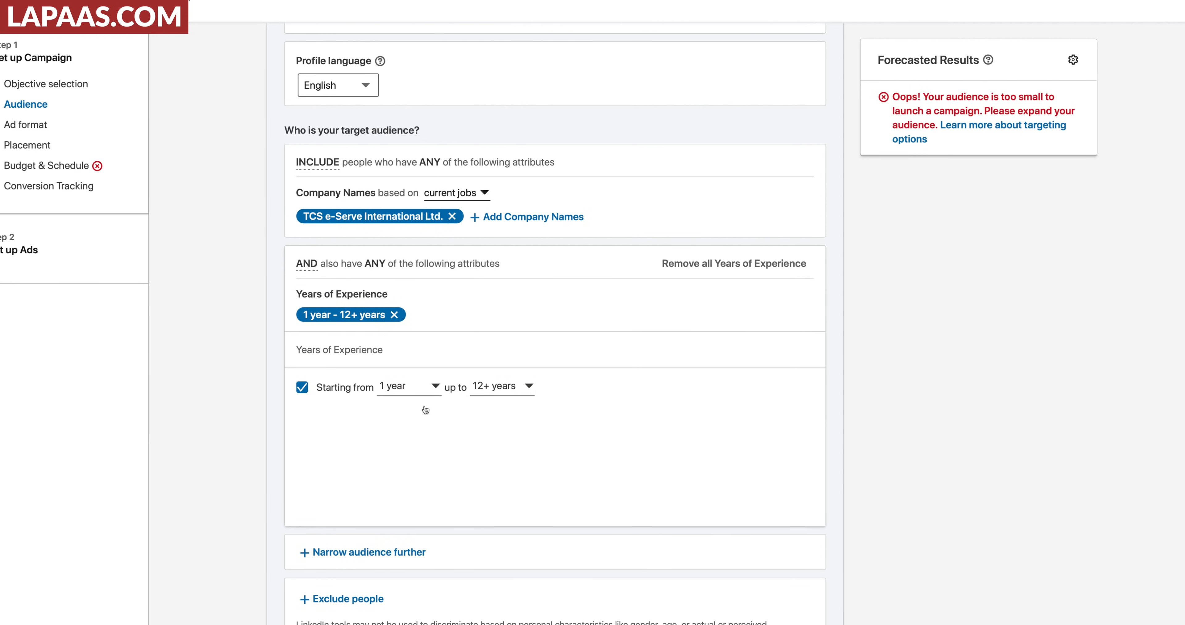
{"action": "left_click", "coordinate": [393, 315]}
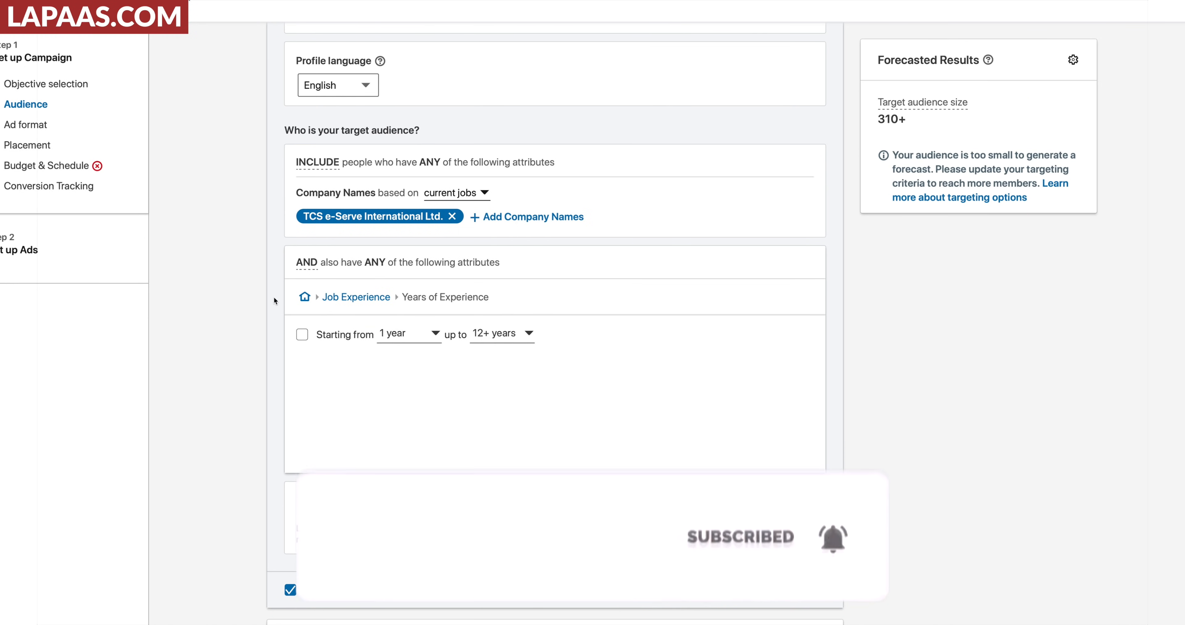
- Browse the Education, Job Experience, Interests and Demographics attributes available for narrowing the audience further
{"action": "left_click", "coordinate": [305, 297]}
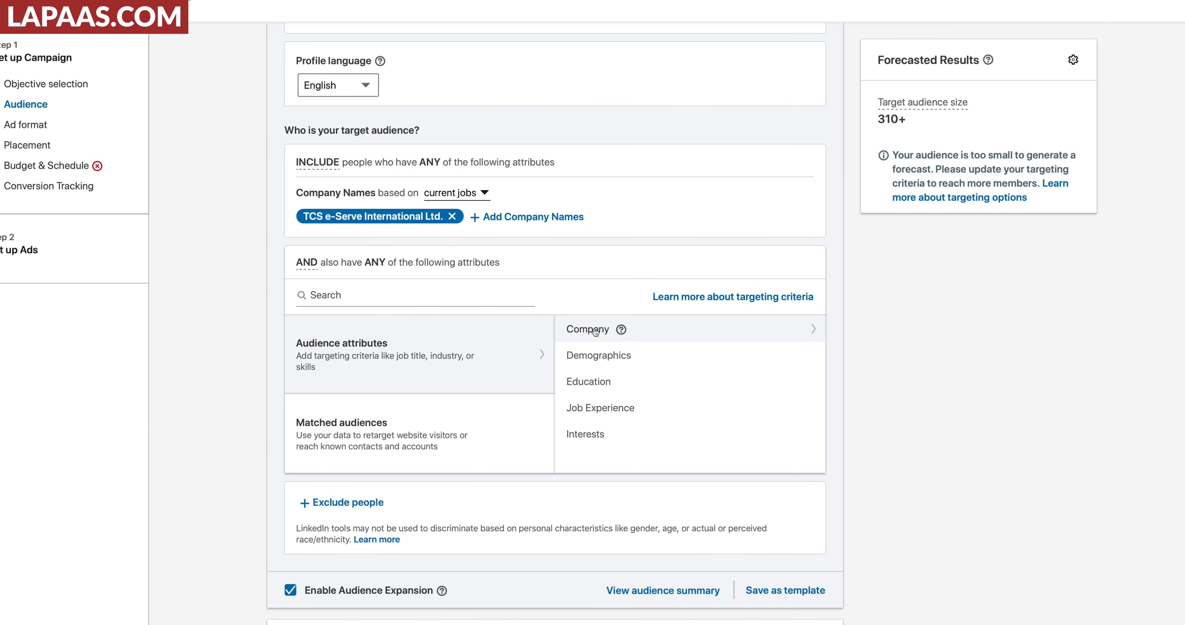
{"action": "left_click", "coordinate": [597, 383]}
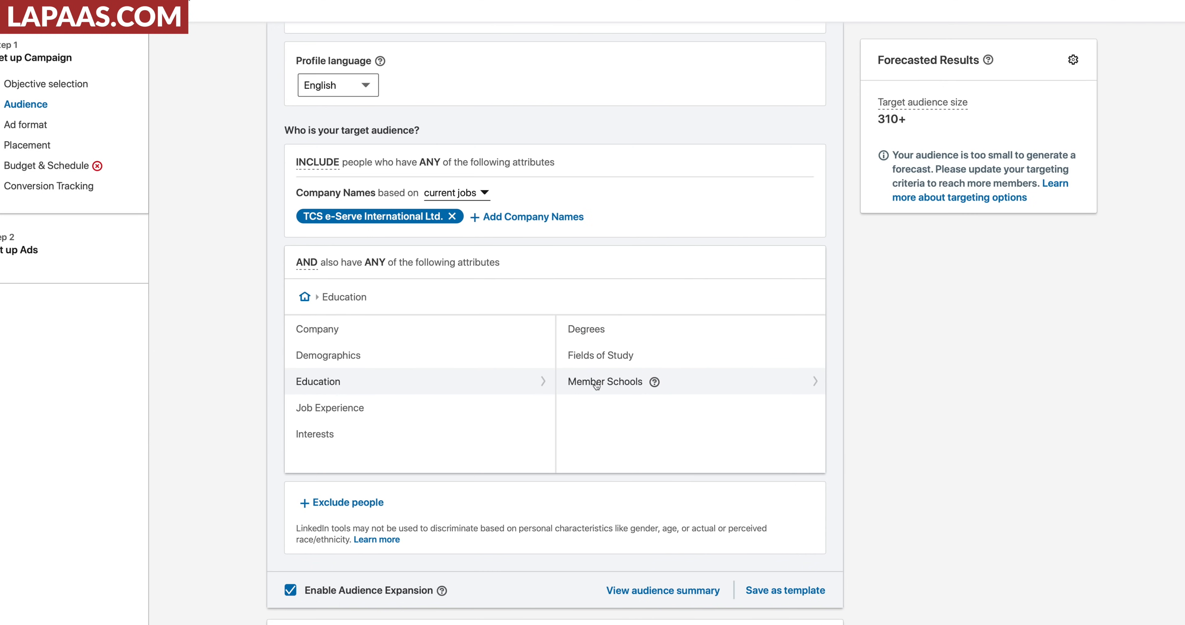
{"action": "left_click", "coordinate": [421, 415]}
{"action": "left_click", "coordinate": [397, 436]}
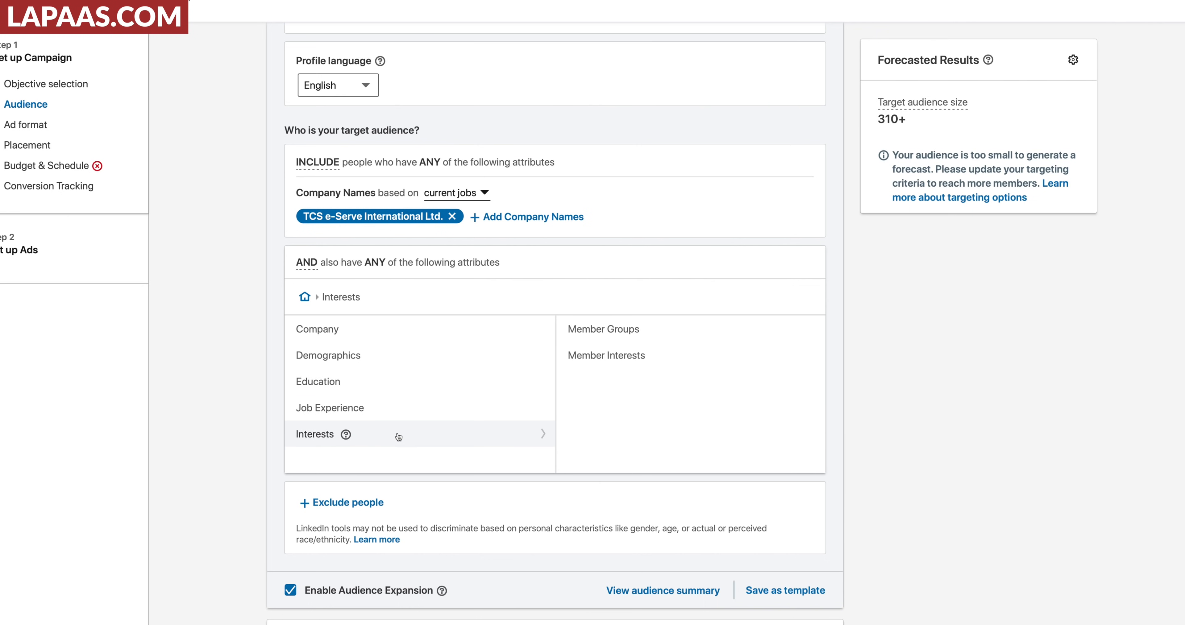
{"action": "left_click", "coordinate": [422, 359]}
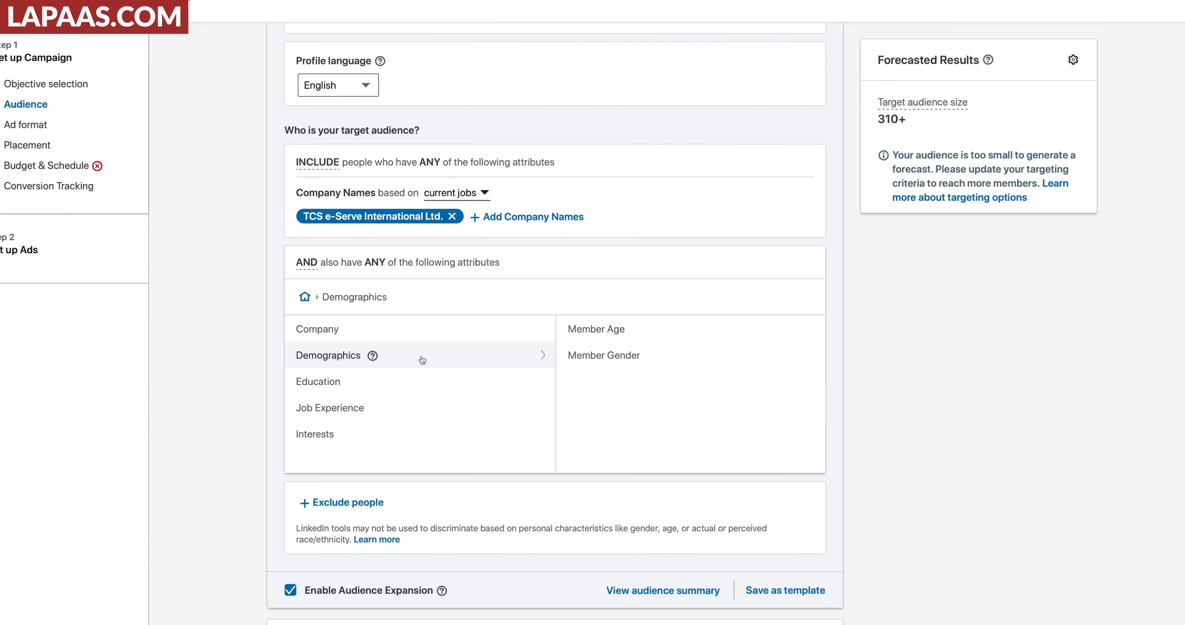
- Open the criteria for excluding people and view the matched audiences option
{"action": "scroll", "coordinate": [346, 419], "scroll_direction": "down", "scroll_amount": 2}
{"action": "left_click", "coordinate": [348, 404]}
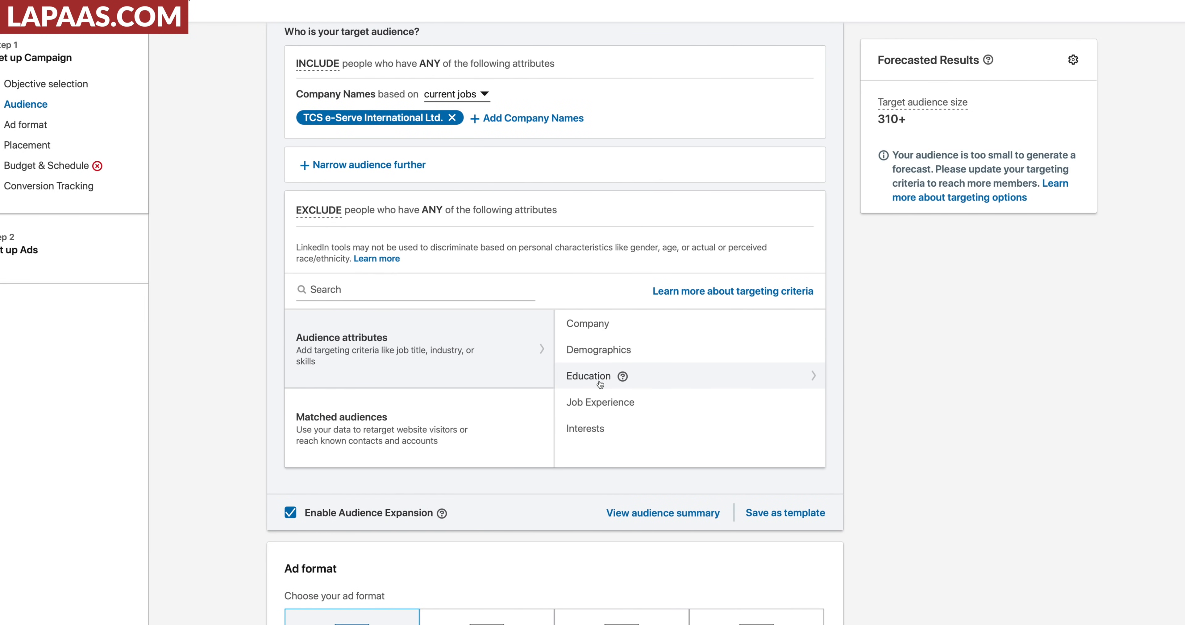
{"action": "left_click", "coordinate": [356, 432]}
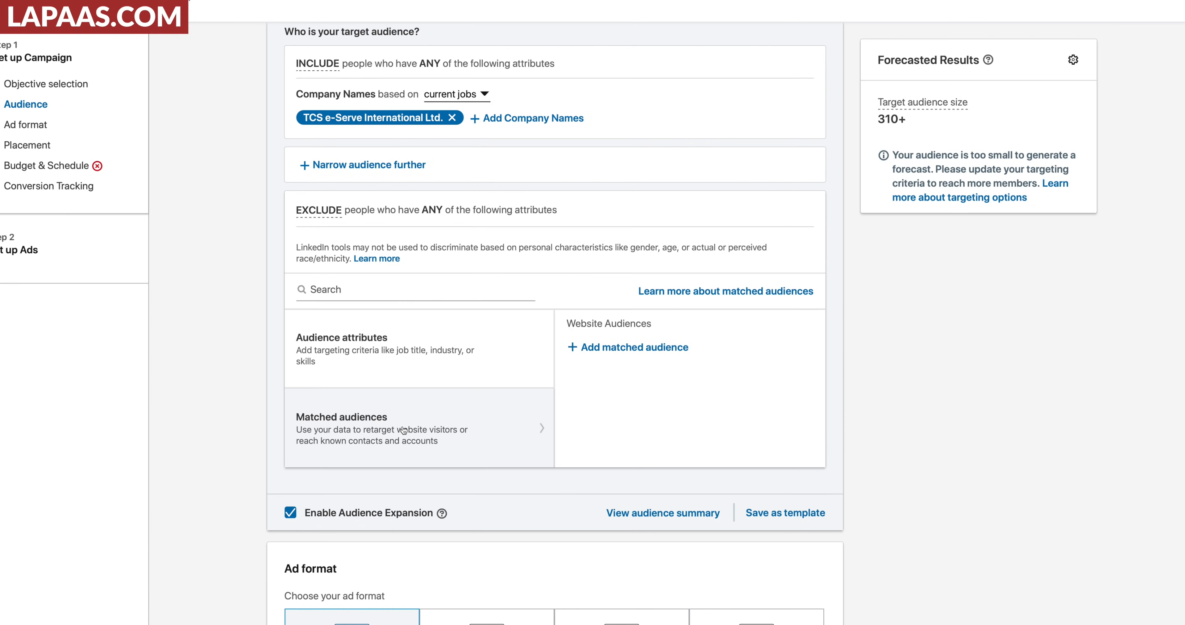
- Turn Audience Expansion off and back on for the campaign
{"action": "scroll", "coordinate": [403, 431], "scroll_direction": "down", "scroll_amount": 5}
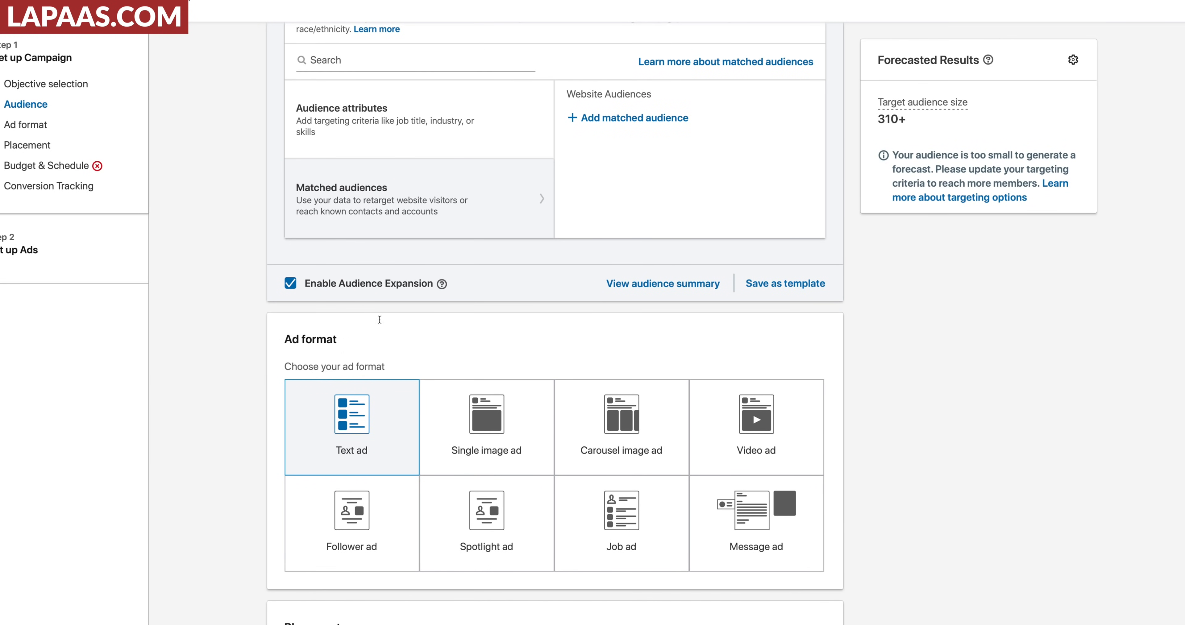
{"action": "left_click_drag", "start_coordinate": [317, 283], "coordinate": [428, 285]}
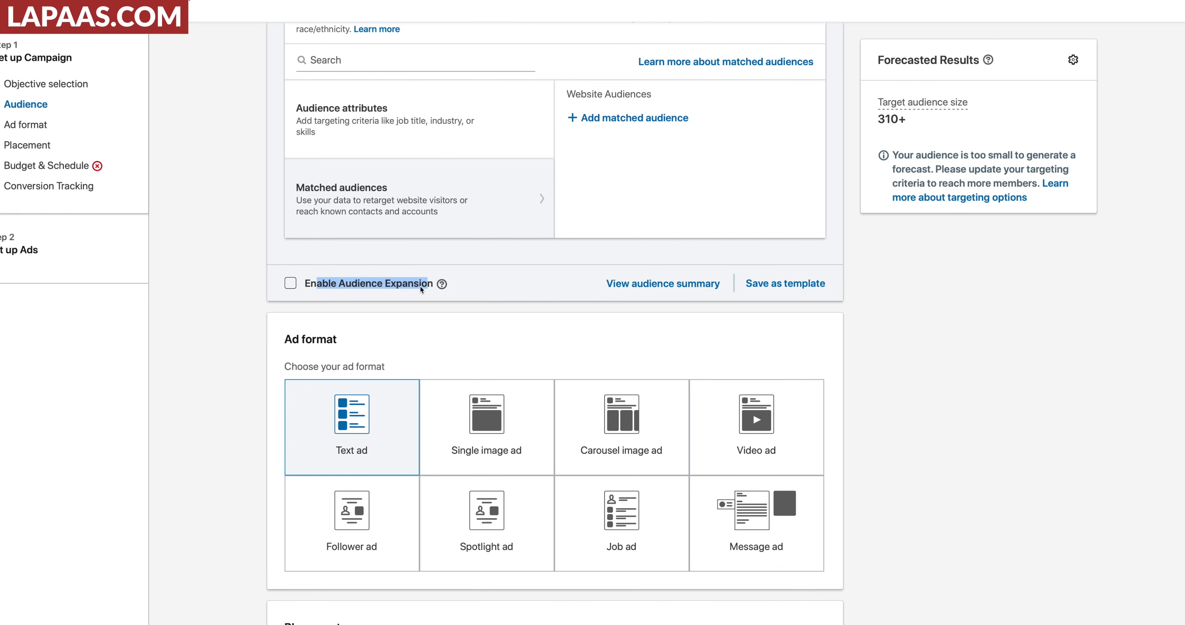
{"action": "left_click", "coordinate": [290, 284]}
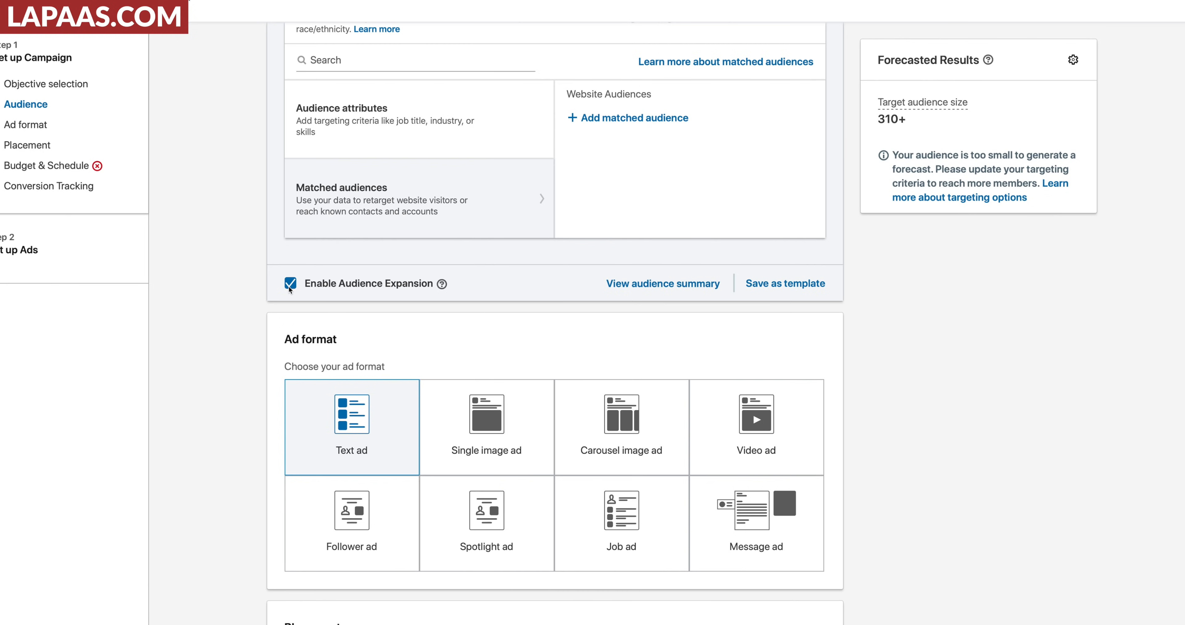
- Review the objective, location and company targeting, and examine the available ad formats
{"action": "scroll", "coordinate": [304, 378], "scroll_direction": "down", "scroll_amount": 4}
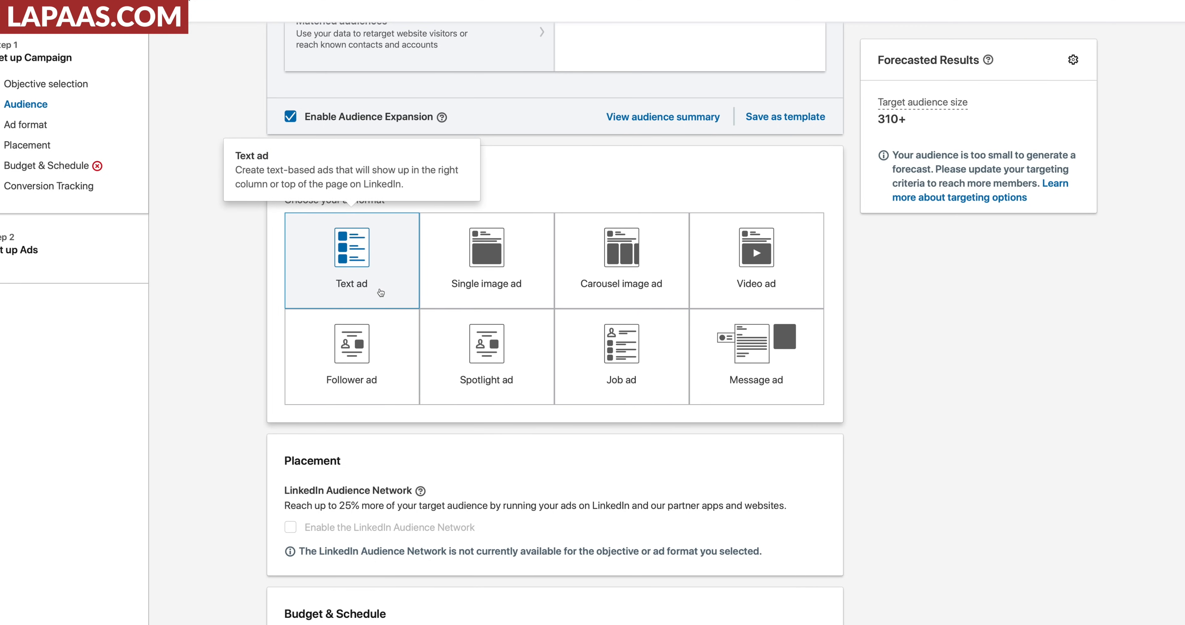
{"action": "scroll", "coordinate": [381, 292], "scroll_direction": "up", "scroll_amount": 18}
{"action": "scroll", "coordinate": [383, 300], "scroll_direction": "down", "scroll_amount": 1}
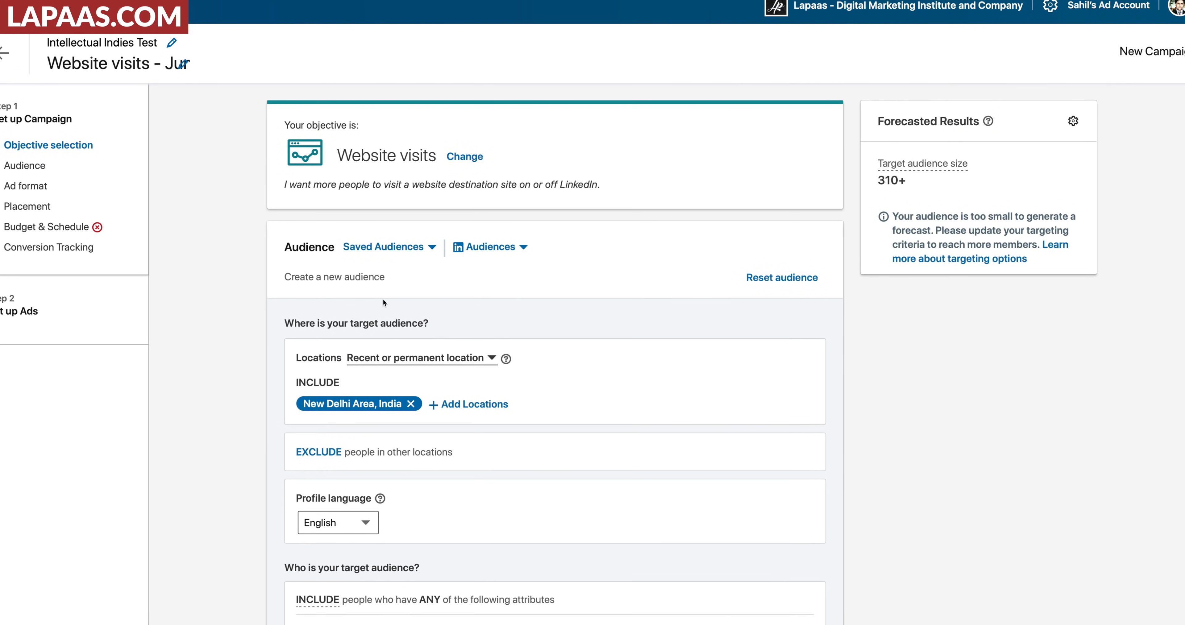
{"action": "scroll", "coordinate": [385, 300], "scroll_direction": "down", "scroll_amount": 15}
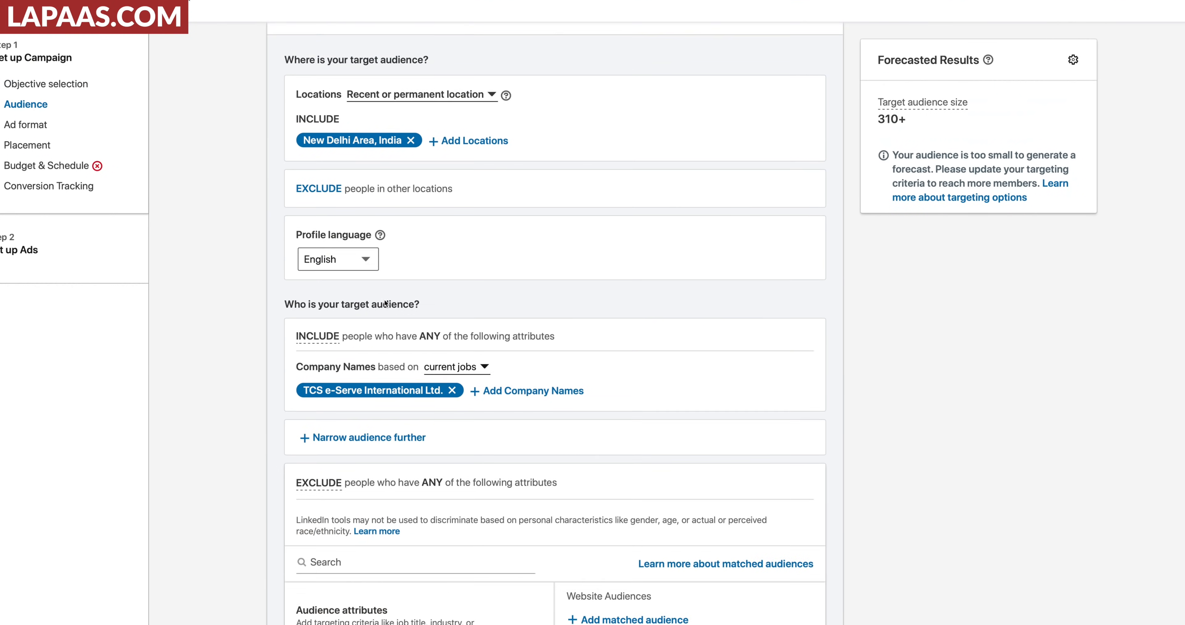
{"action": "scroll", "coordinate": [386, 304], "scroll_direction": "down", "scroll_amount": 2}
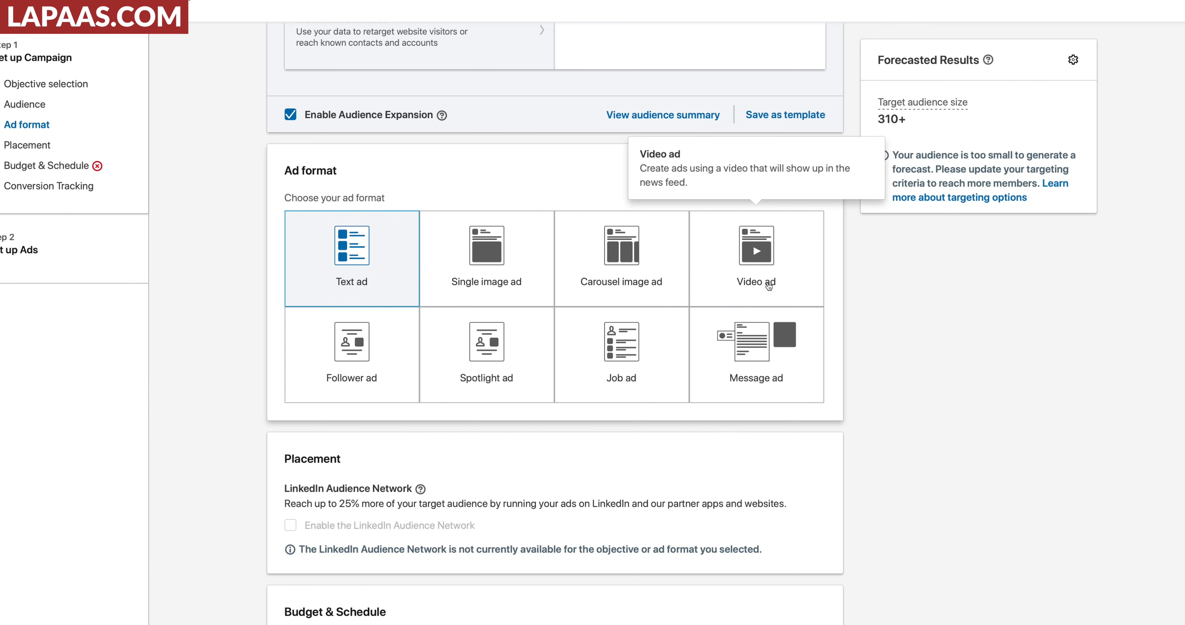
{"action": "scroll", "coordinate": [248, 342], "scroll_direction": "up", "scroll_amount": 1}
- Read the LinkedIn Audience Network placement description and its help on extending the campaign's reach
{"action": "scroll", "coordinate": [249, 342], "scroll_direction": "down", "scroll_amount": 5}
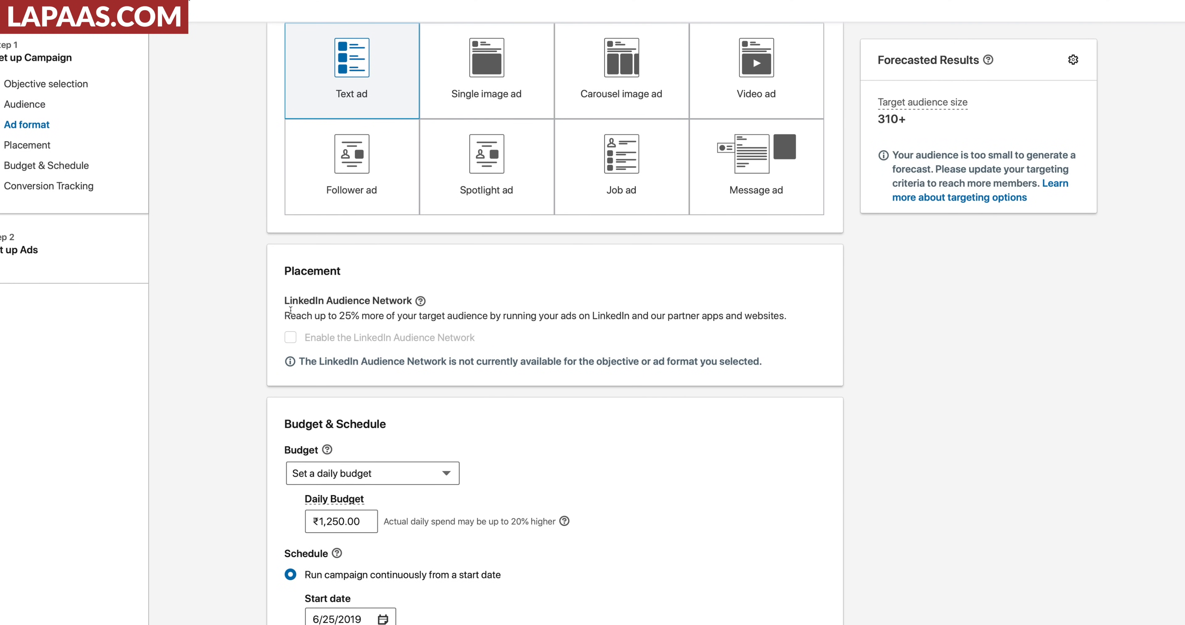
{"action": "left_click_drag", "start_coordinate": [284, 300], "coordinate": [411, 301]}
{"action": "left_click", "coordinate": [416, 300]}
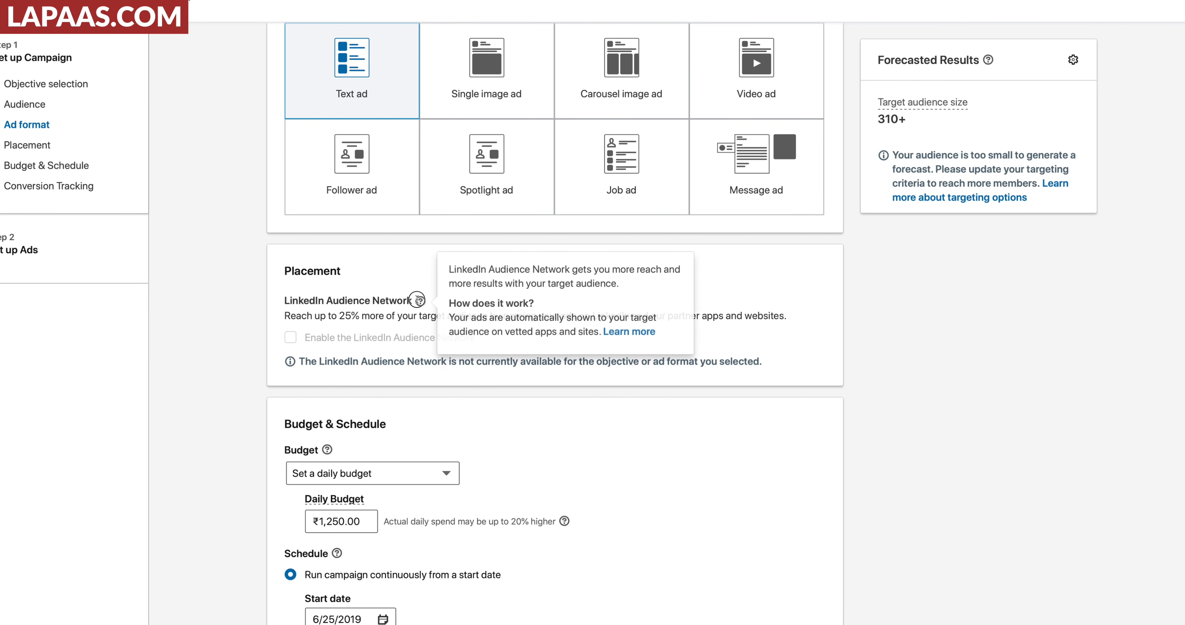
{"action": "left_click_drag", "start_coordinate": [338, 316], "coordinate": [785, 318]}
{"action": "left_click", "coordinate": [736, 329]}
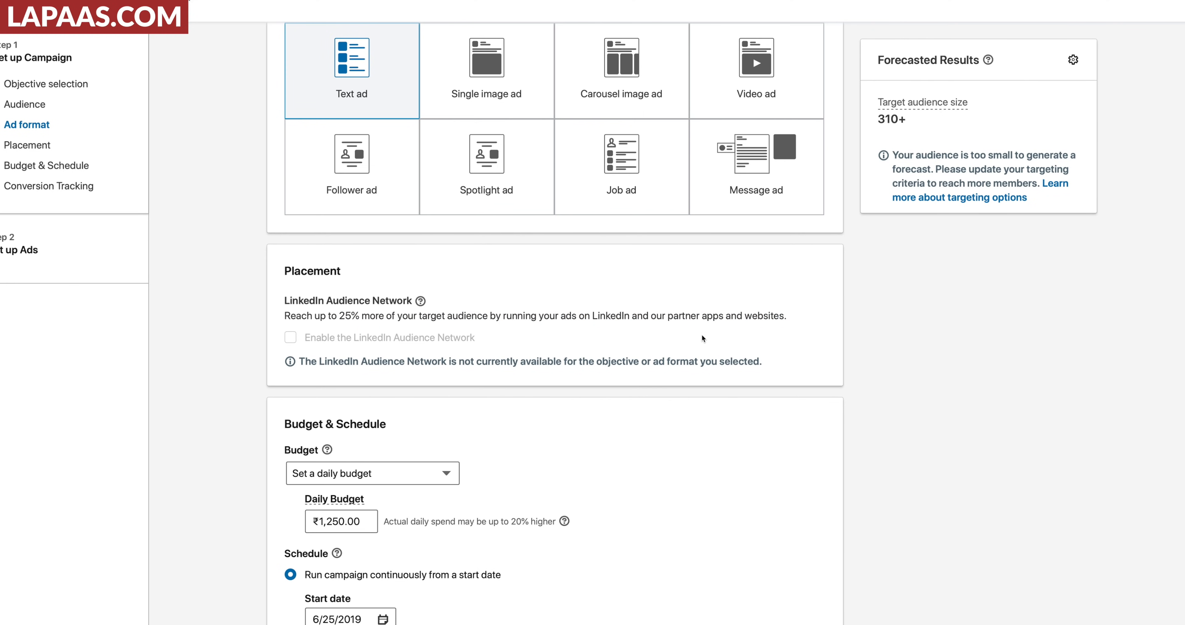
{"action": "double_click", "coordinate": [342, 316]}
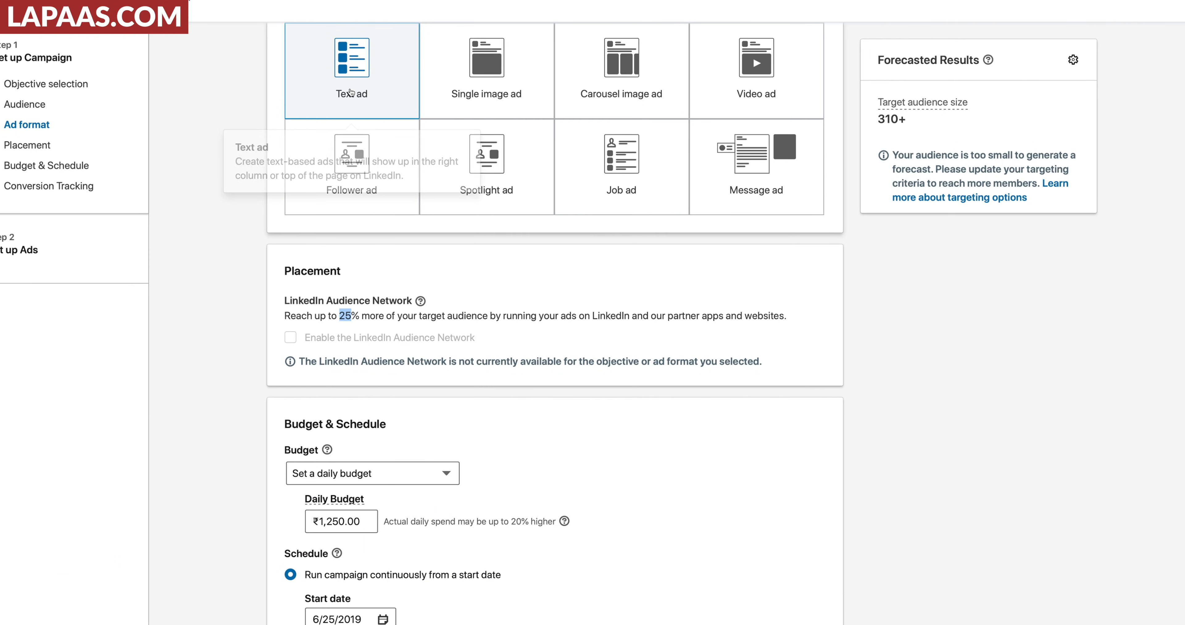
- Choose the Single image ad format and disable the LinkedIn Audience Network placement
{"action": "left_click", "coordinate": [464, 85]}
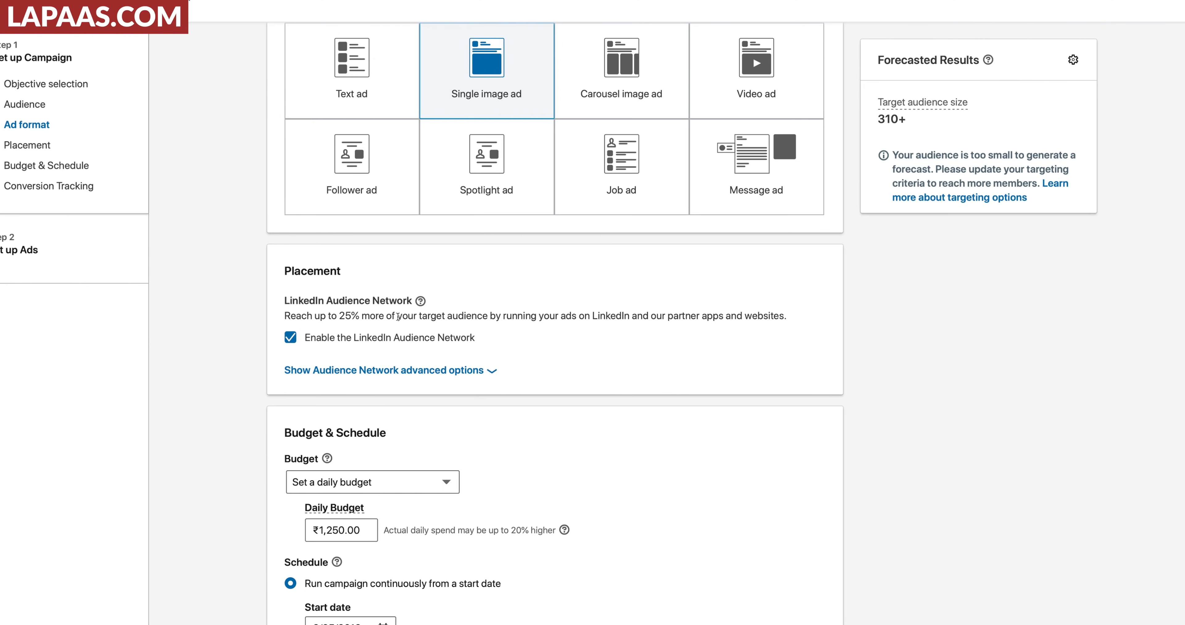
{"action": "left_click", "coordinate": [292, 338]}
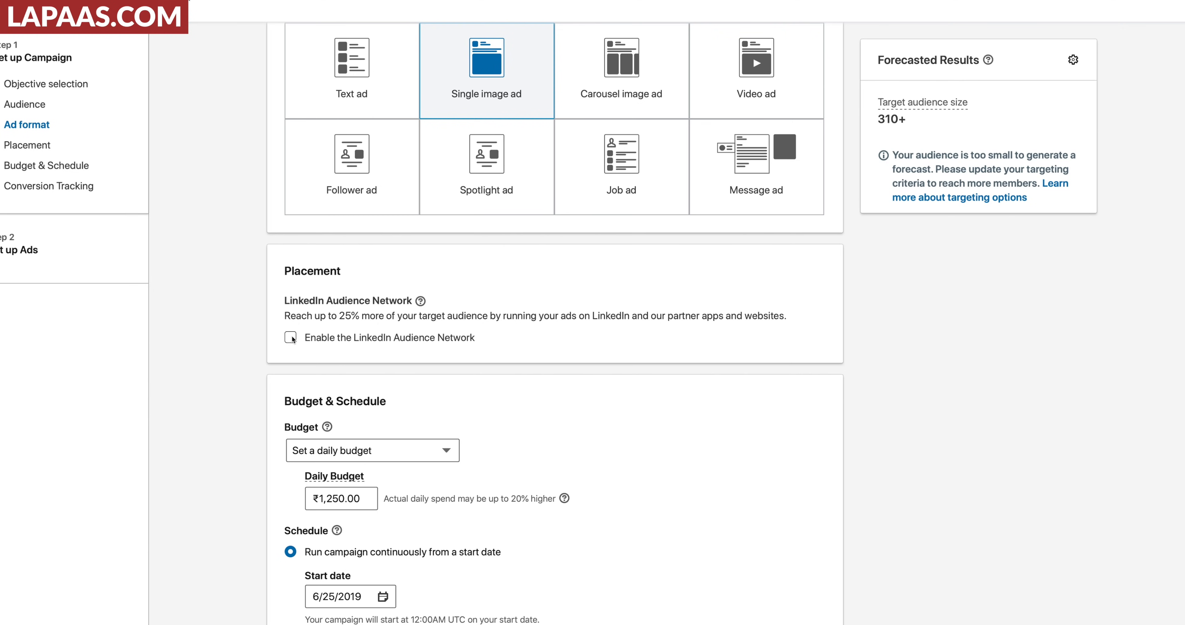
- Check the daily budget setting and the note on how far actual daily spend may exceed it
{"action": "scroll", "coordinate": [617, 299], "scroll_direction": "down", "scroll_amount": 5}
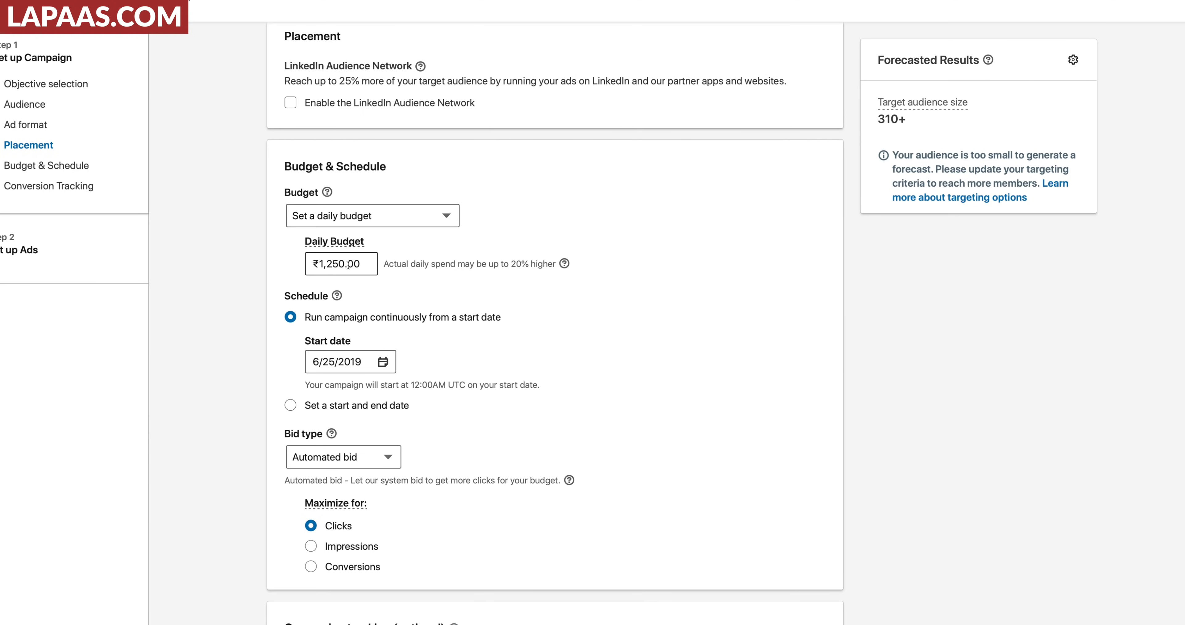
{"action": "left_click_drag", "start_coordinate": [511, 265], "coordinate": [540, 264]}
{"action": "left_click", "coordinate": [489, 298]}
- Set the campaign's bid type to Maximum CPC Bid
{"action": "scroll", "coordinate": [475, 318], "scroll_direction": "down", "scroll_amount": 4}
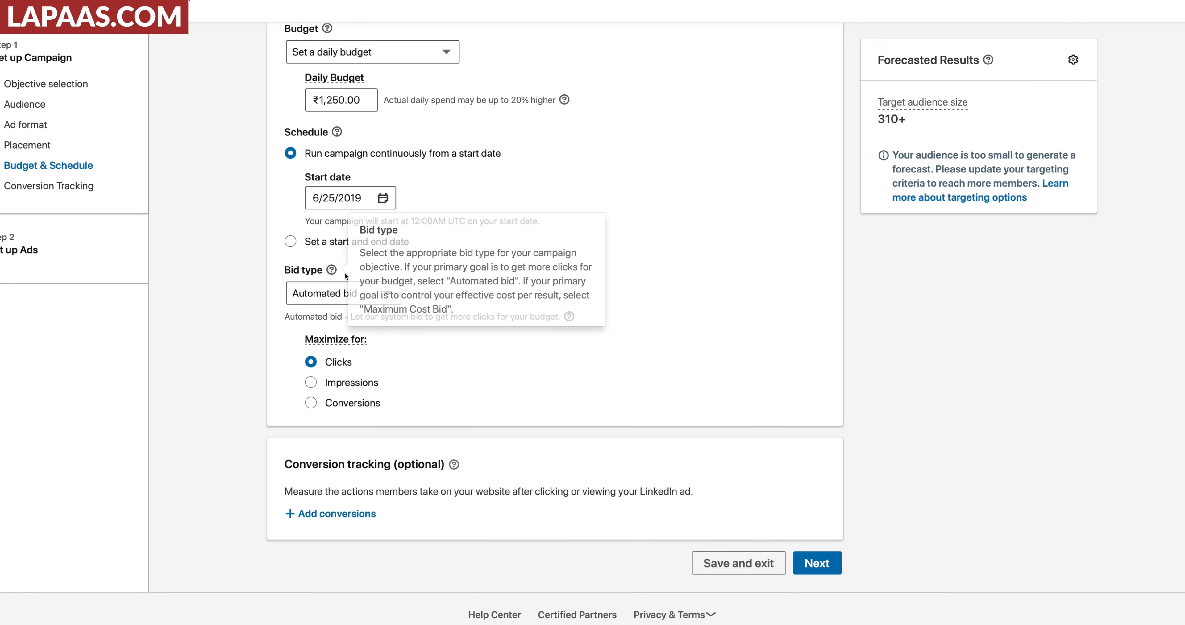
{"action": "mouse_move", "coordinate": [317, 327]}
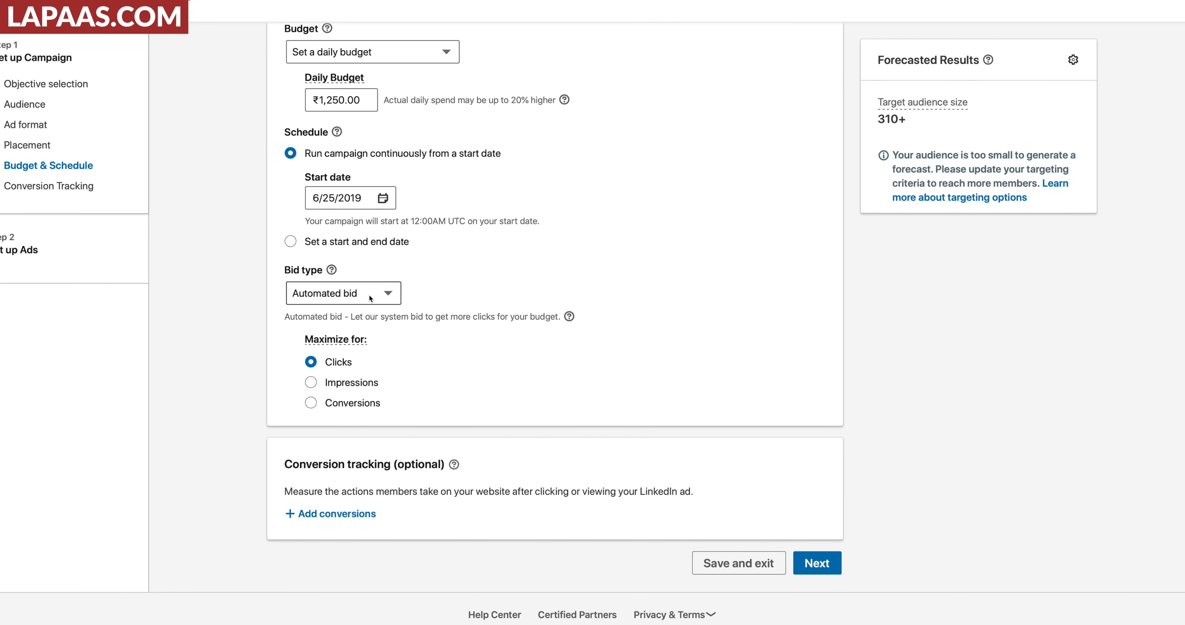
{"action": "left_click", "coordinate": [378, 292]}
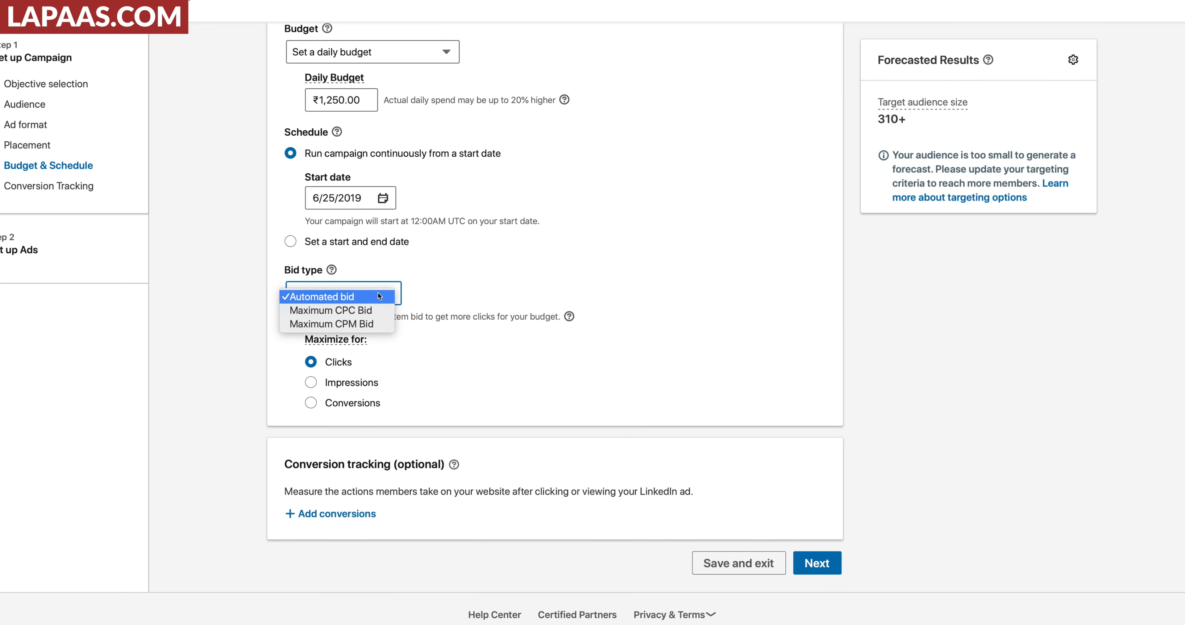
{"action": "left_click", "coordinate": [376, 310]}
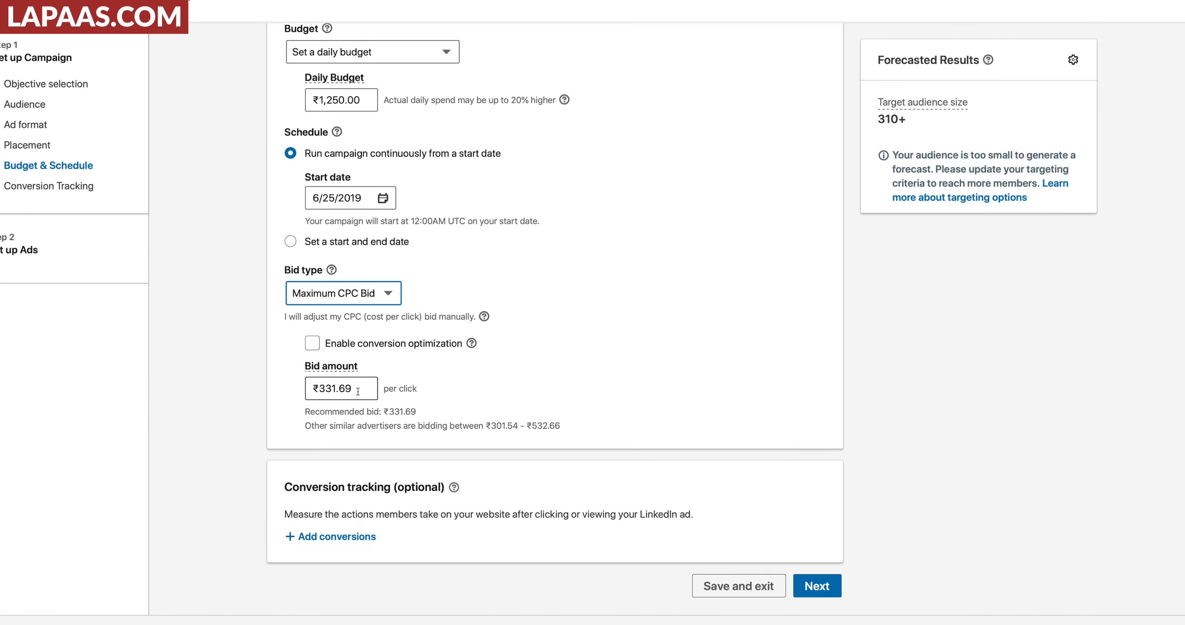
- Examine the bid amount per click and the range that similar advertisers are bidding
{"action": "left_click_drag", "start_coordinate": [358, 392], "coordinate": [311, 389]}
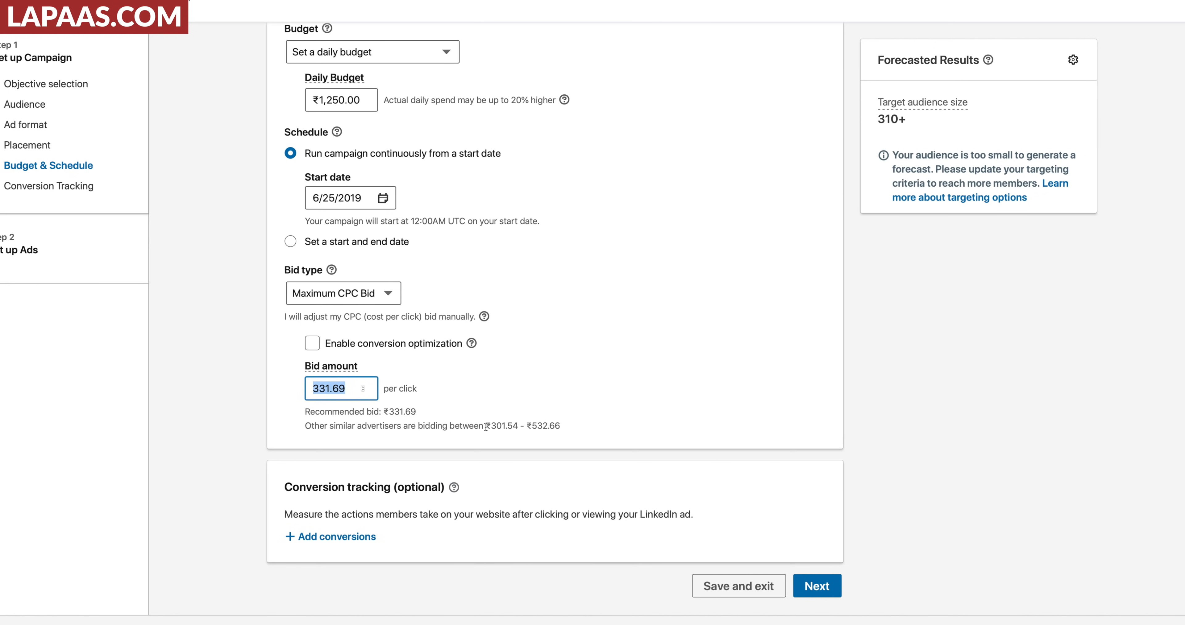
{"action": "left_click_drag", "start_coordinate": [486, 426], "coordinate": [560, 427]}
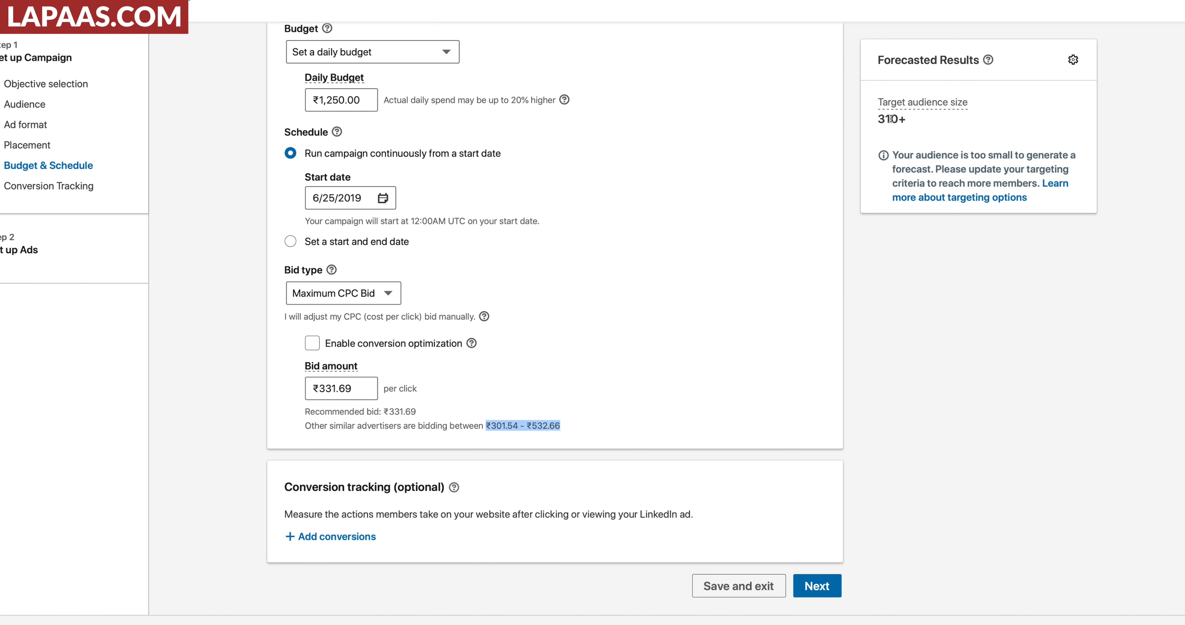
{"action": "double_click", "coordinate": [501, 427]}
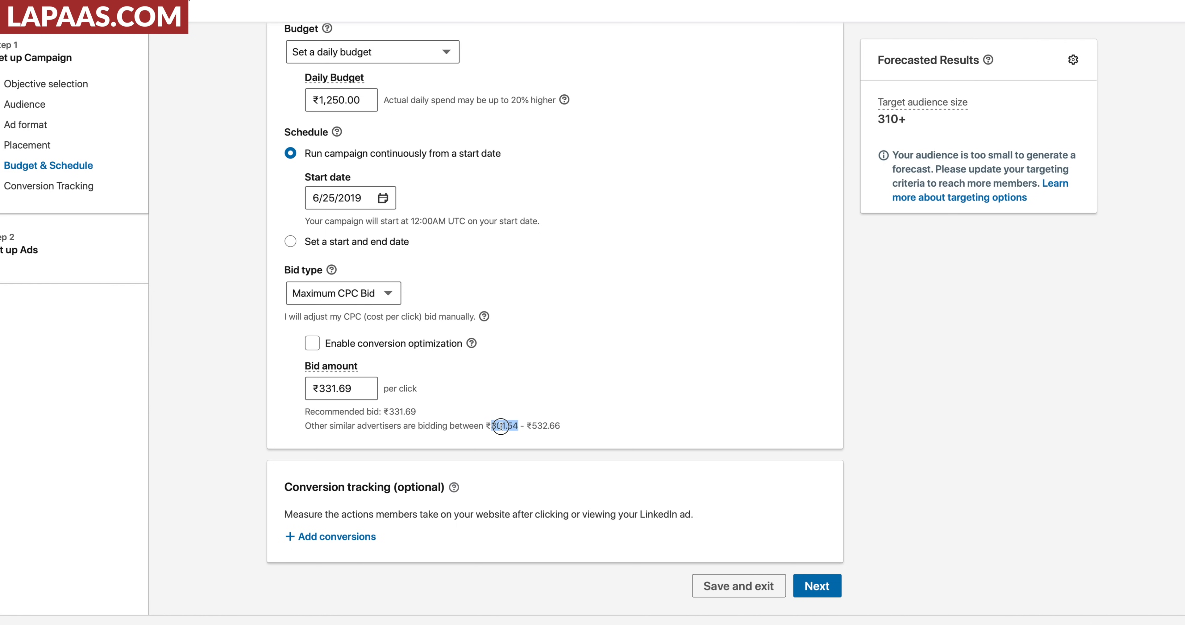
{"action": "left_click", "coordinate": [532, 427]}
{"action": "left_click_drag", "start_coordinate": [492, 425], "coordinate": [517, 426]}
{"action": "left_click", "coordinate": [502, 426]}
- Add a new conversion under conversion tracking and name it "Converted"
{"action": "scroll", "coordinate": [720, 432], "scroll_direction": "down", "scroll_amount": 2}
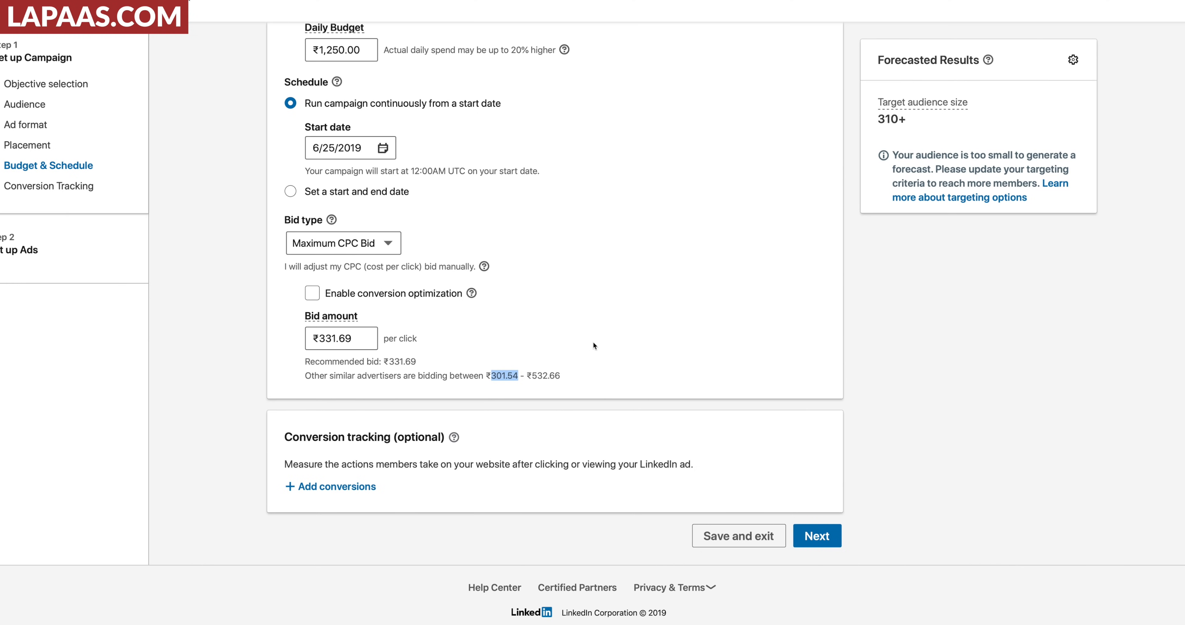
{"action": "double_click", "coordinate": [351, 266]}
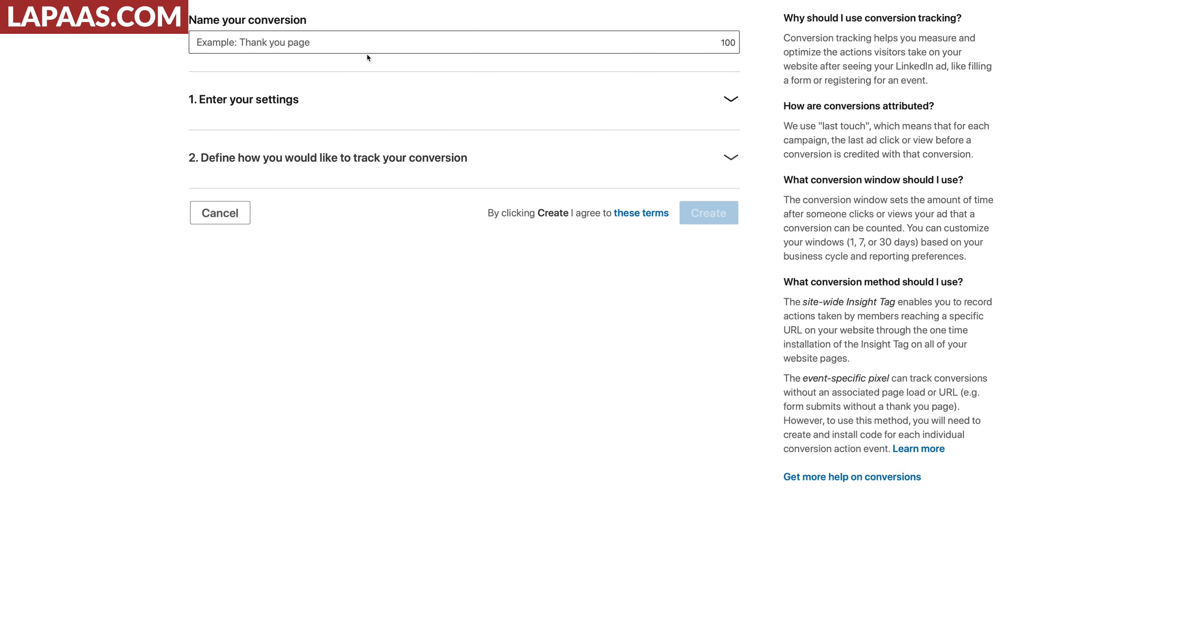
{"action": "left_click", "coordinate": [323, 46]}
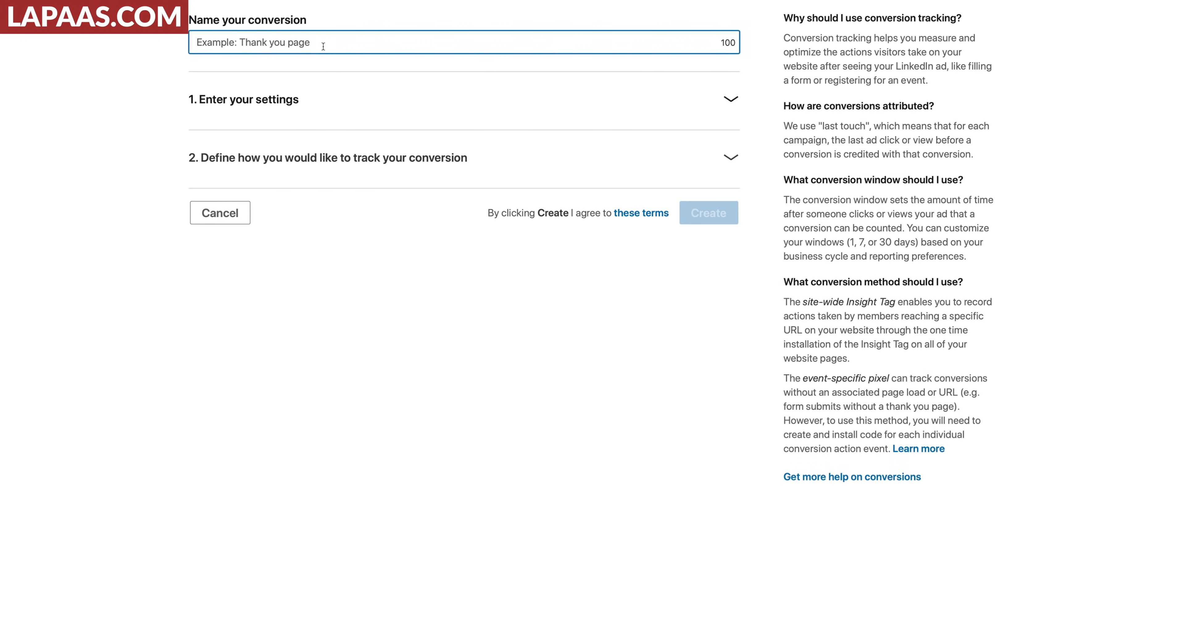
{"action": "type", "text": "Converted"}
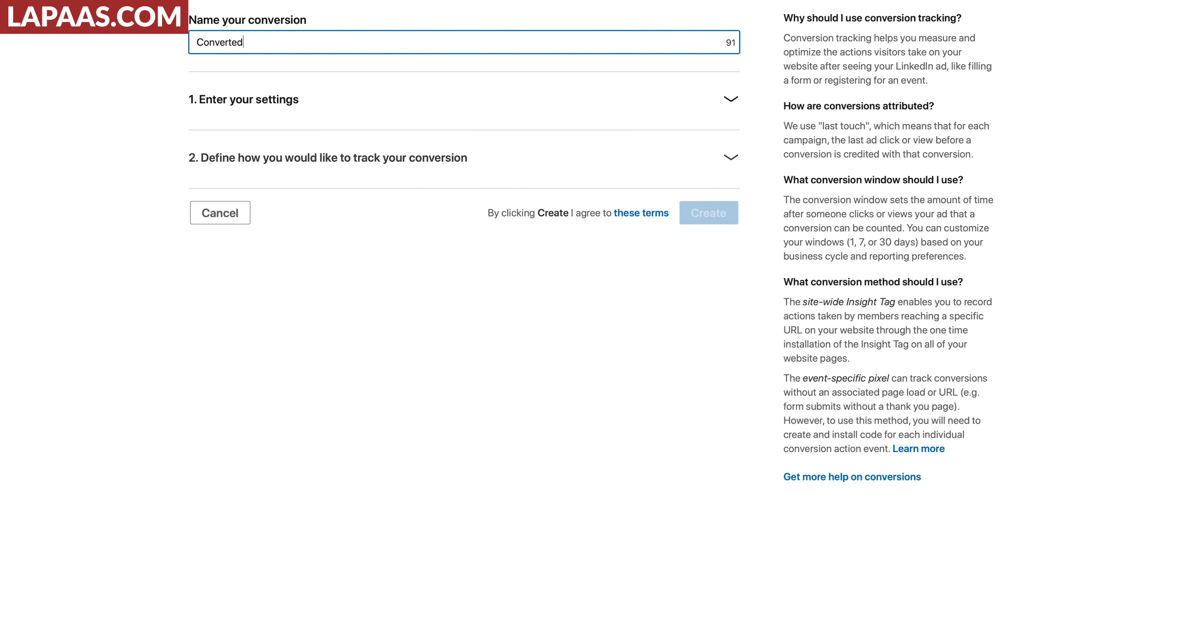
- Set the conversion's type to Purchase, estimate its worth at ₹30,000, and open the choices for the click conversion window
{"action": "left_click", "coordinate": [296, 103]}
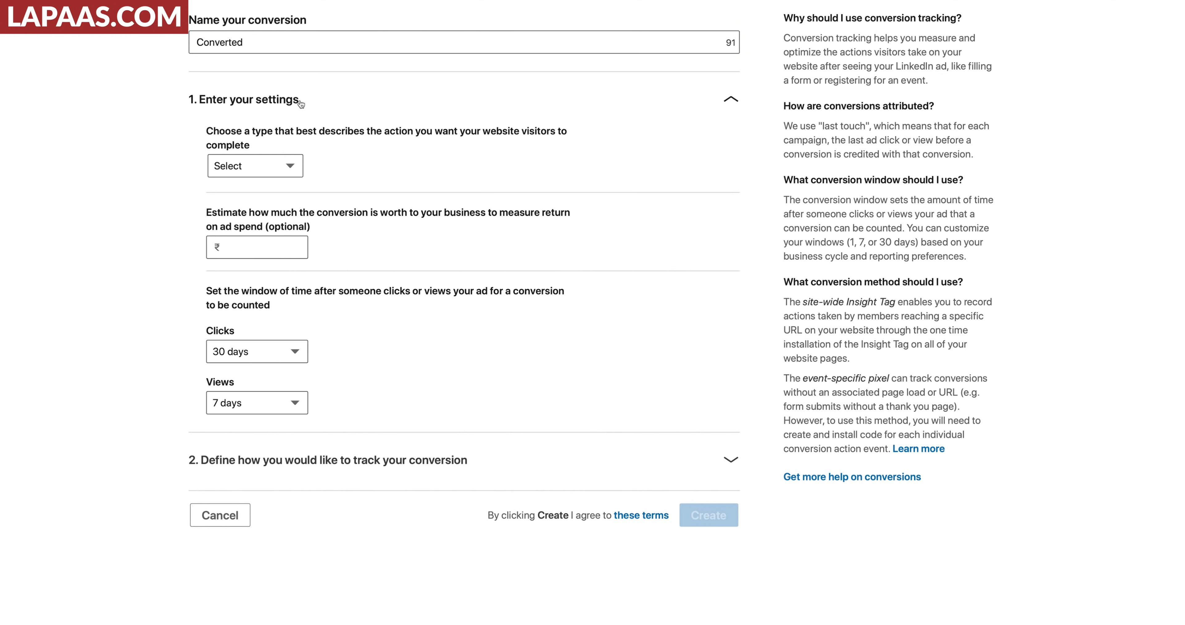
{"action": "left_click", "coordinate": [279, 167]}
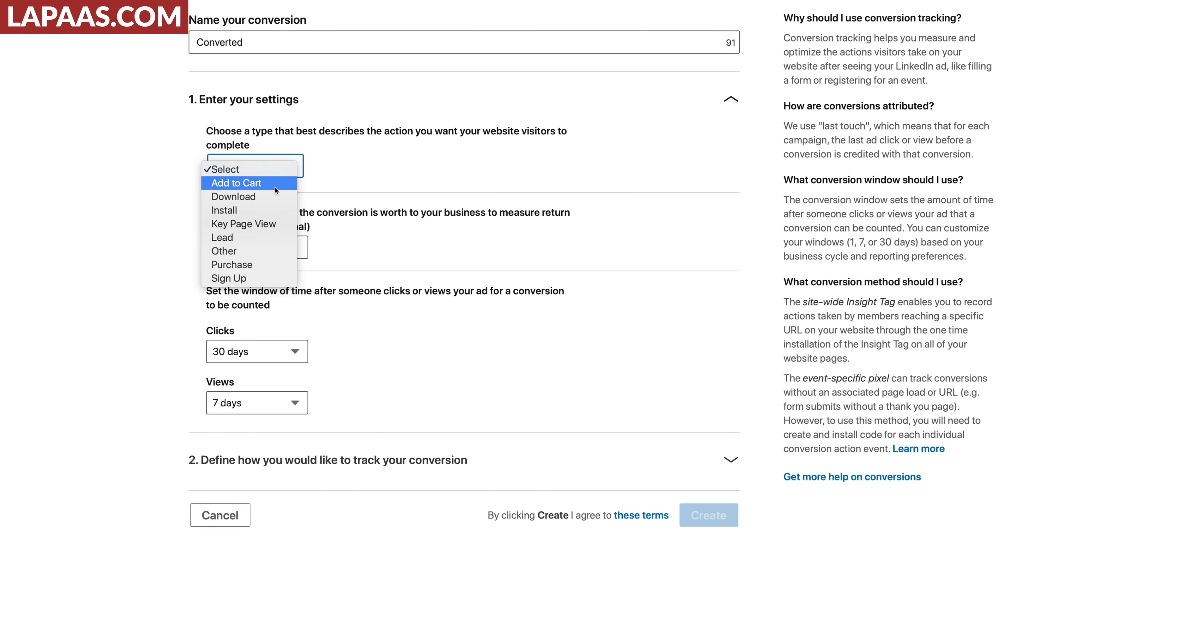
{"action": "left_click", "coordinate": [268, 265]}
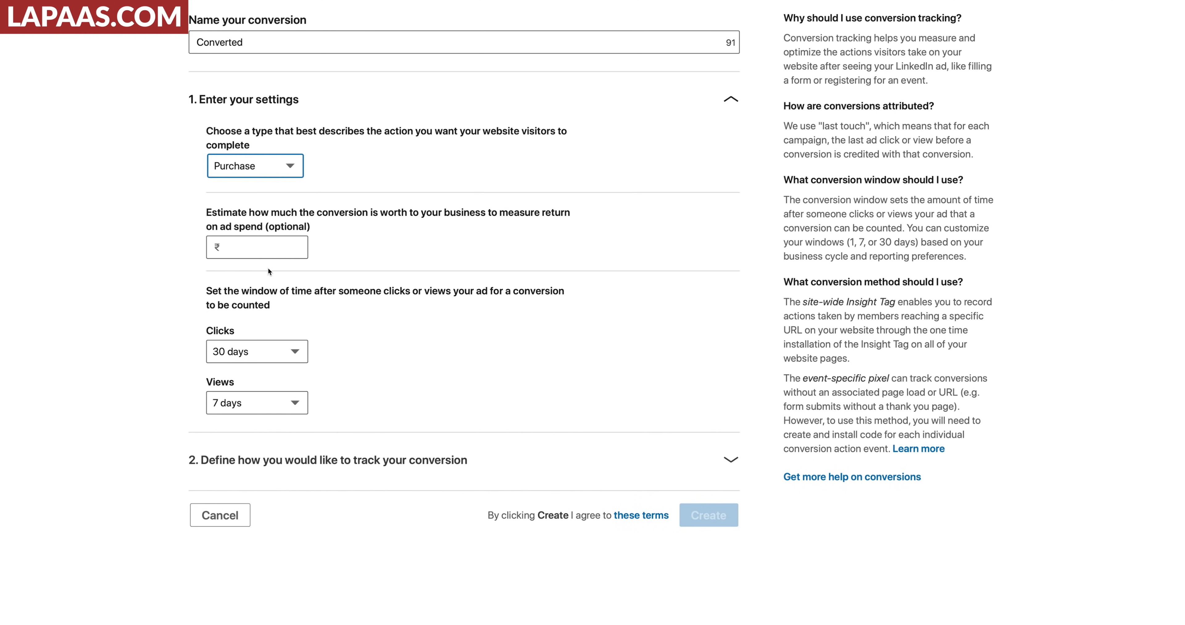
{"action": "left_click", "coordinate": [269, 251]}
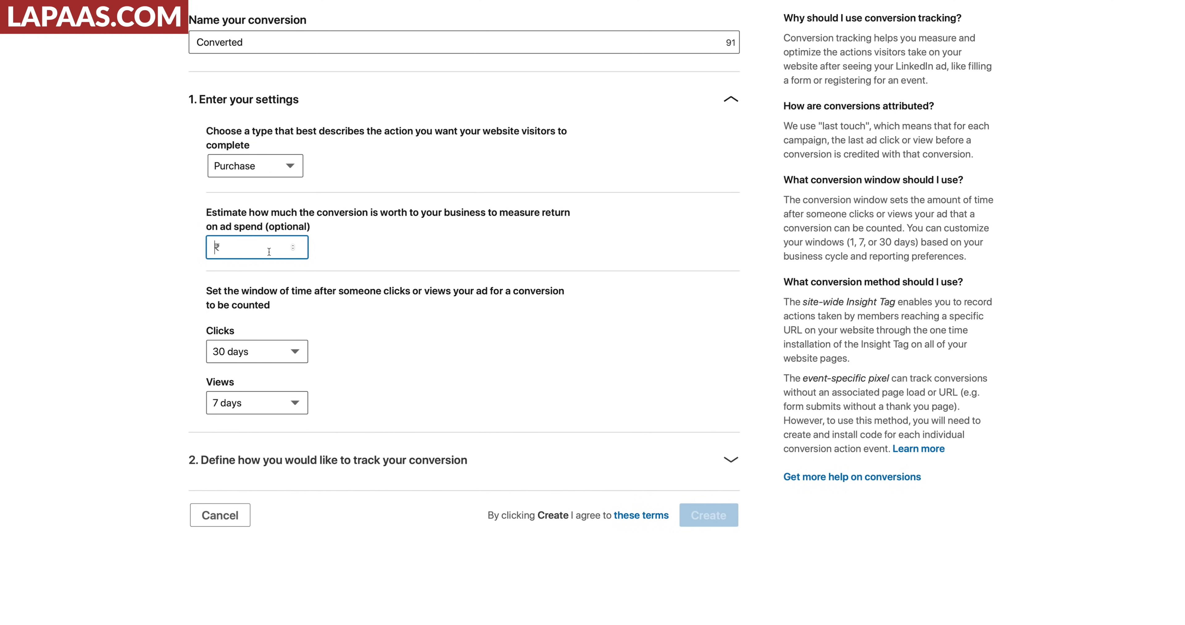
{"action": "type", "text": "30000"}
{"action": "left_click", "coordinate": [193, 274]}
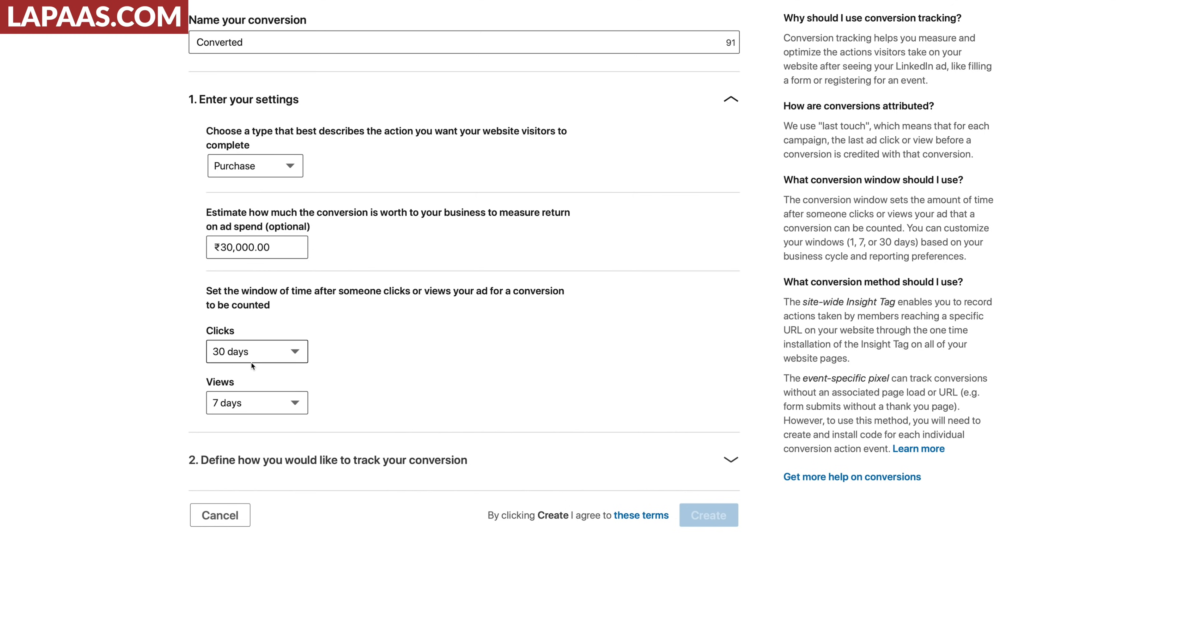
{"action": "left_click", "coordinate": [263, 356]}
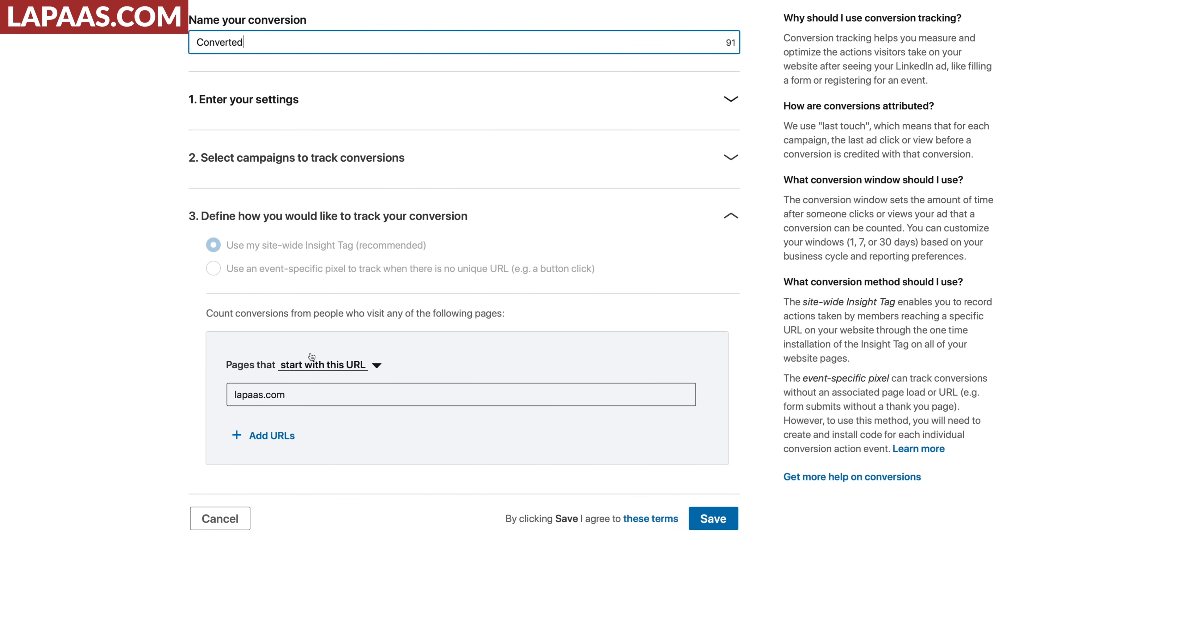
- Track the conversion on pages that start with lapaas.com/thank and save it
{"action": "left_click", "coordinate": [298, 236]}
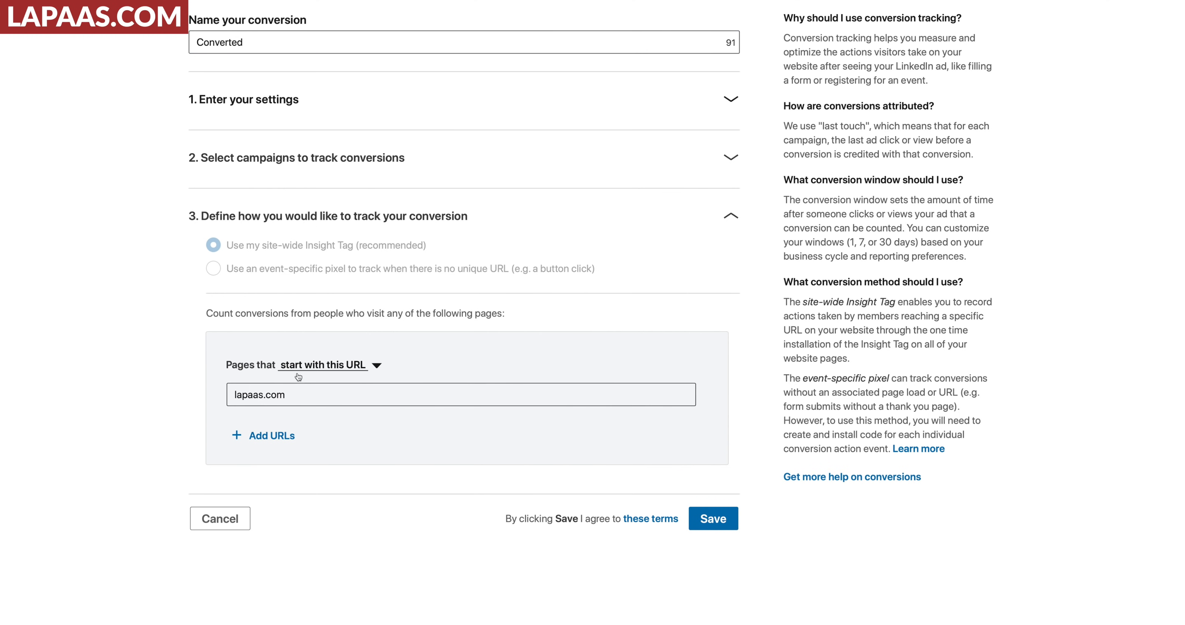
{"action": "left_click", "coordinate": [296, 396]}
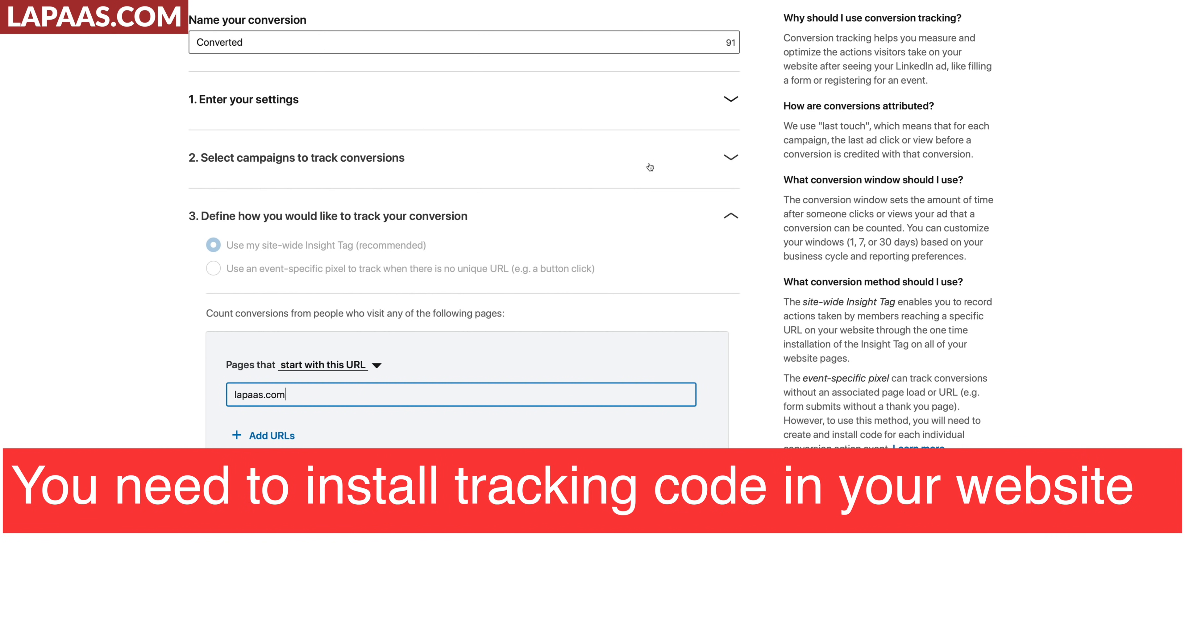
{"action": "type", "text": "/thank"}
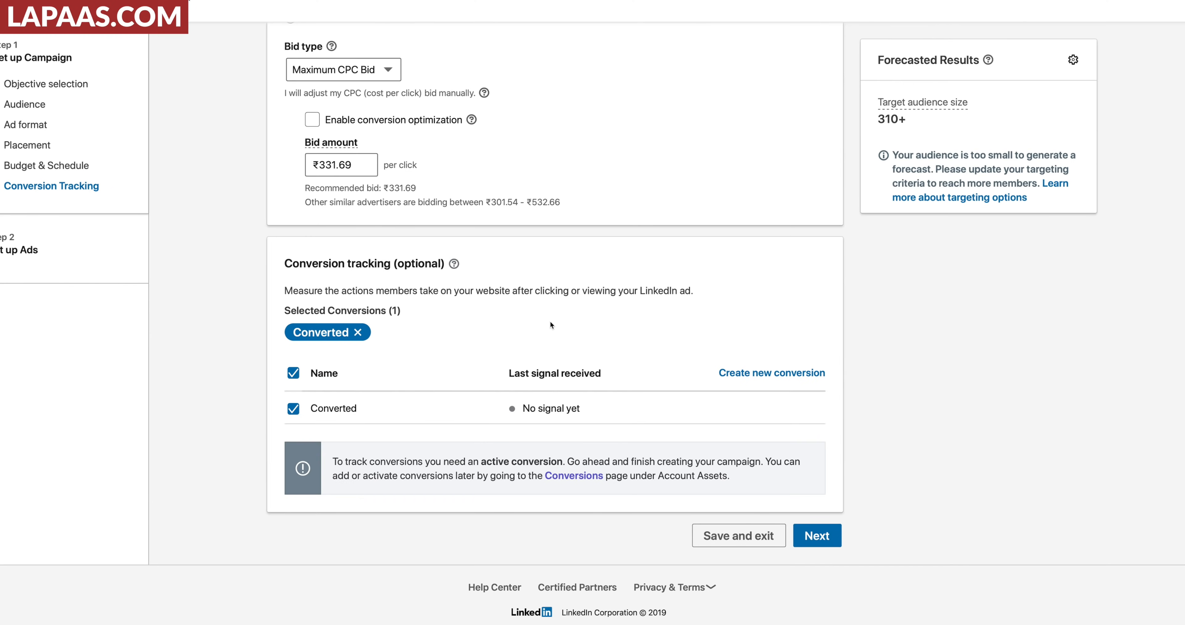
- Review the bidding and conversion tracking settings with the Converted conversion selected, and proceed to the ad setup
{"action": "scroll", "coordinate": [551, 325], "scroll_direction": "up", "scroll_amount": 5}
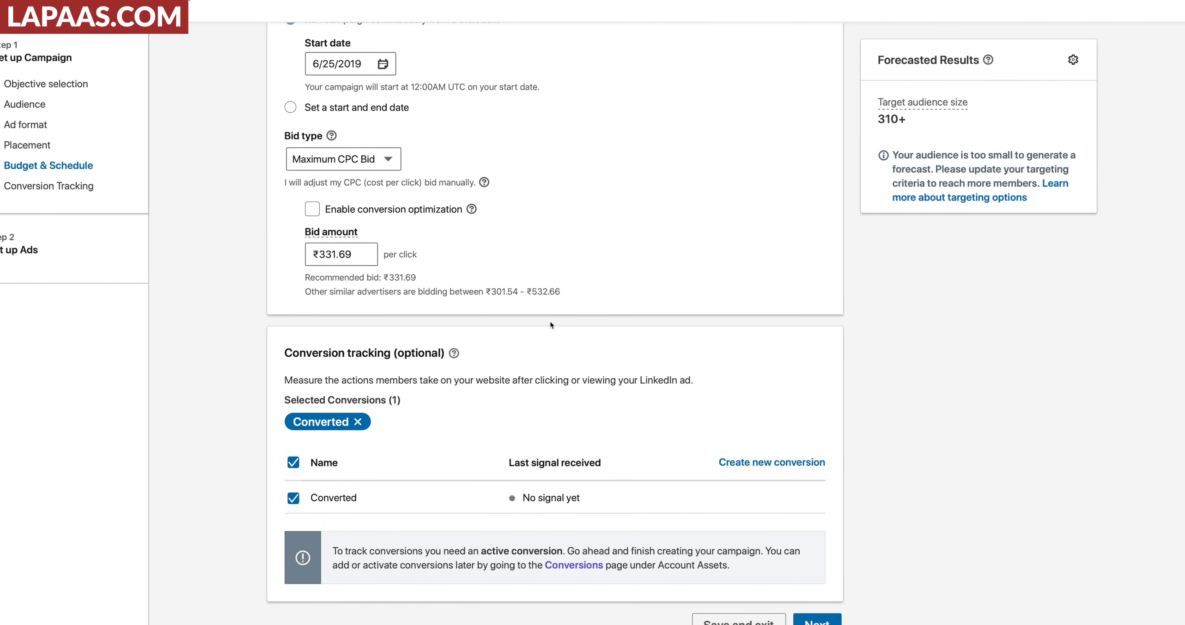
{"action": "scroll", "coordinate": [550, 325], "scroll_direction": "down", "scroll_amount": 6}
{"action": "scroll", "coordinate": [551, 324], "scroll_direction": "up", "scroll_amount": 1}
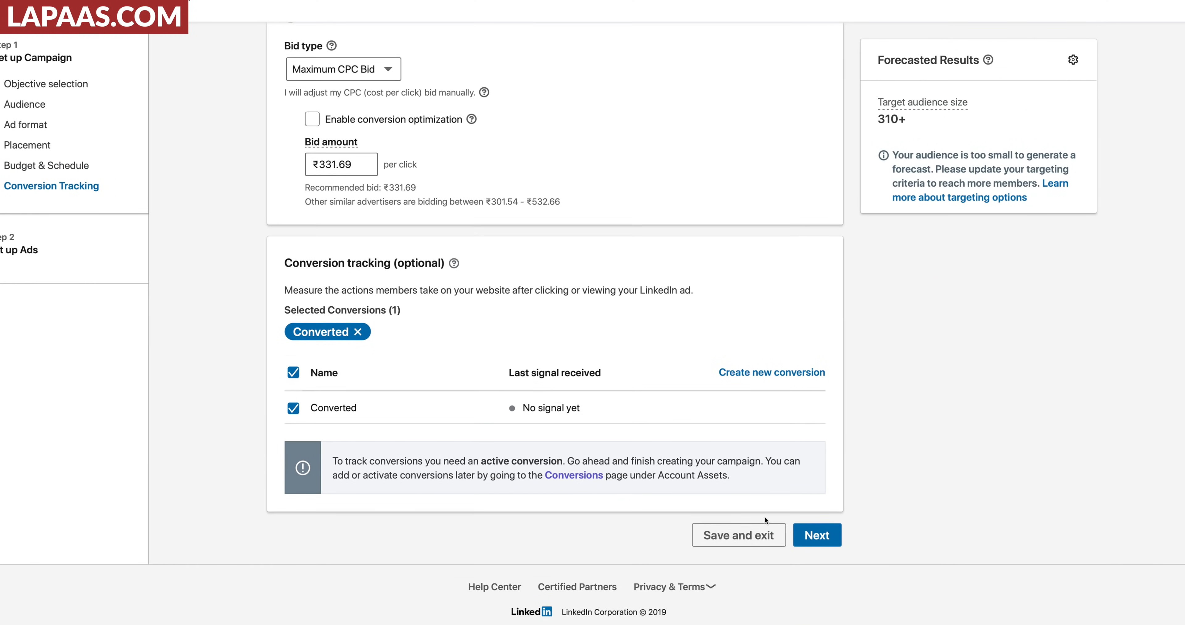
{"action": "left_click", "coordinate": [815, 535]}
{"action": "left_click", "coordinate": [903, 497]}
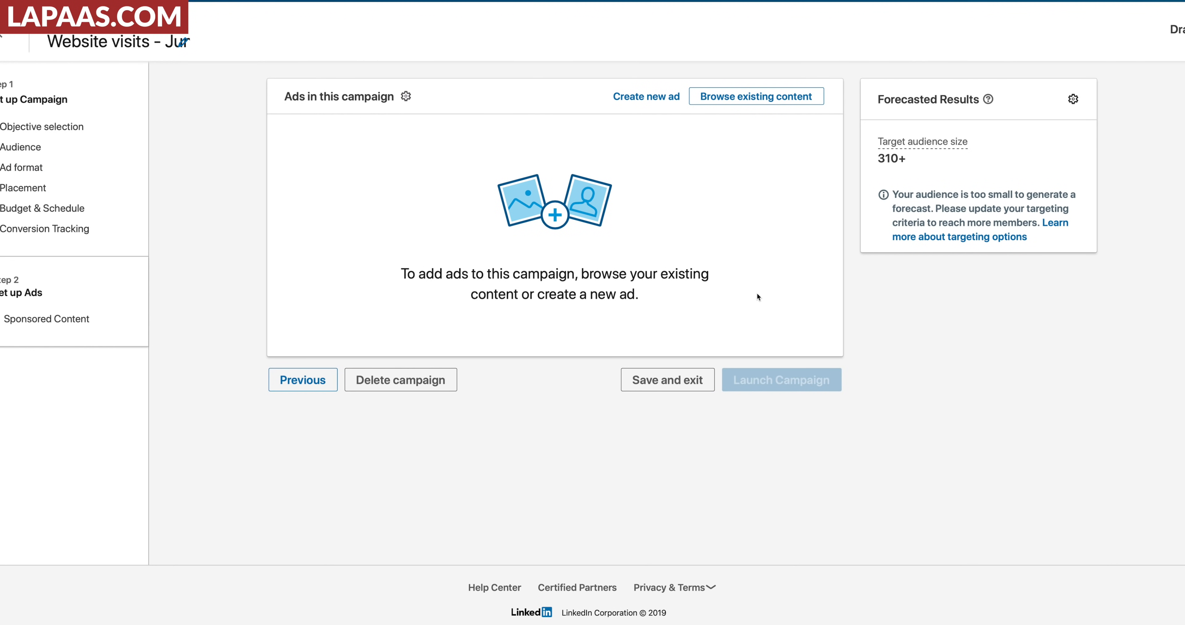
- Start a new ad named "dgfds" with the introductory text "dfhgvfcxsdcvfbvfc"
{"action": "left_click", "coordinate": [657, 98]}
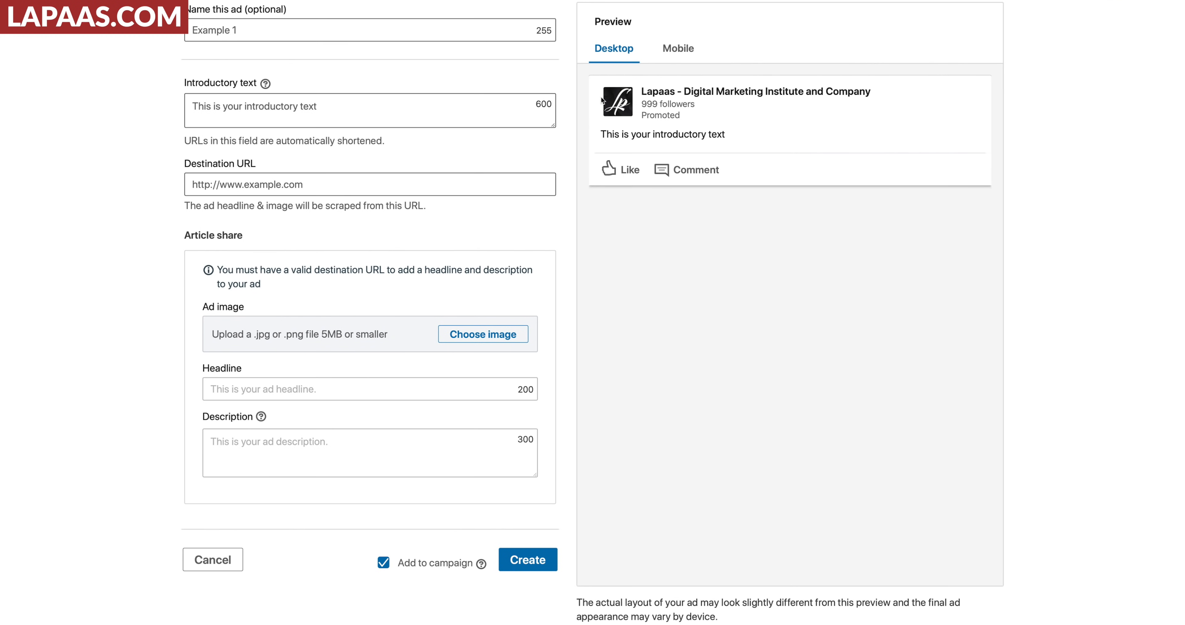
{"action": "left_click", "coordinate": [358, 31]}
{"action": "type", "text": "dgfds"}
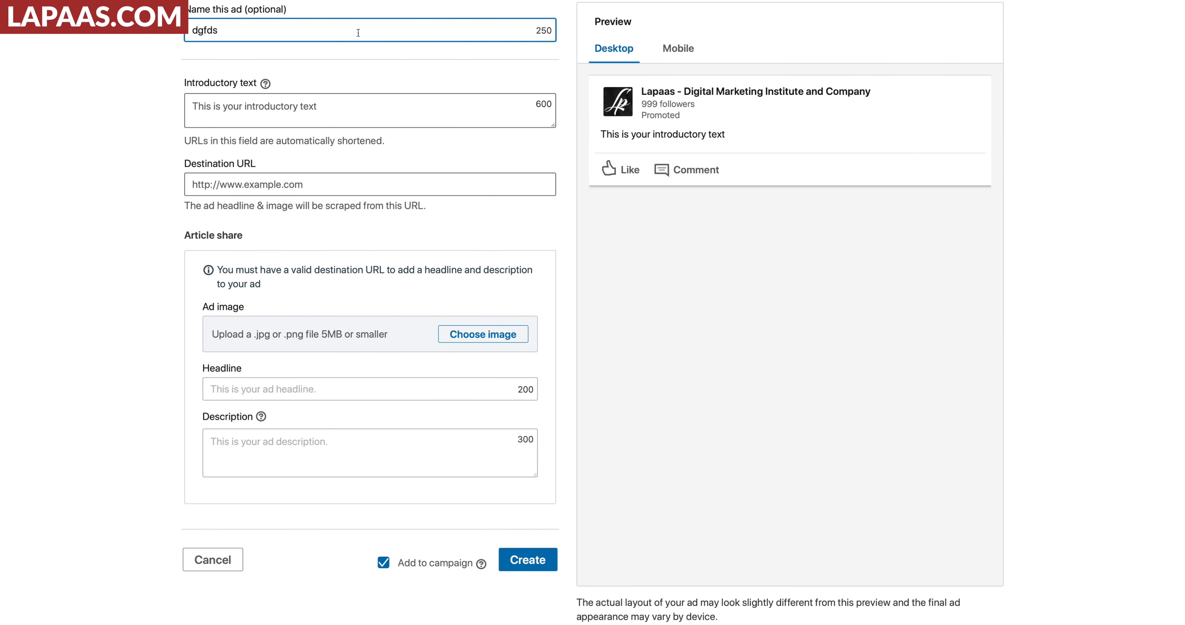
{"action": "left_click", "coordinate": [357, 113]}
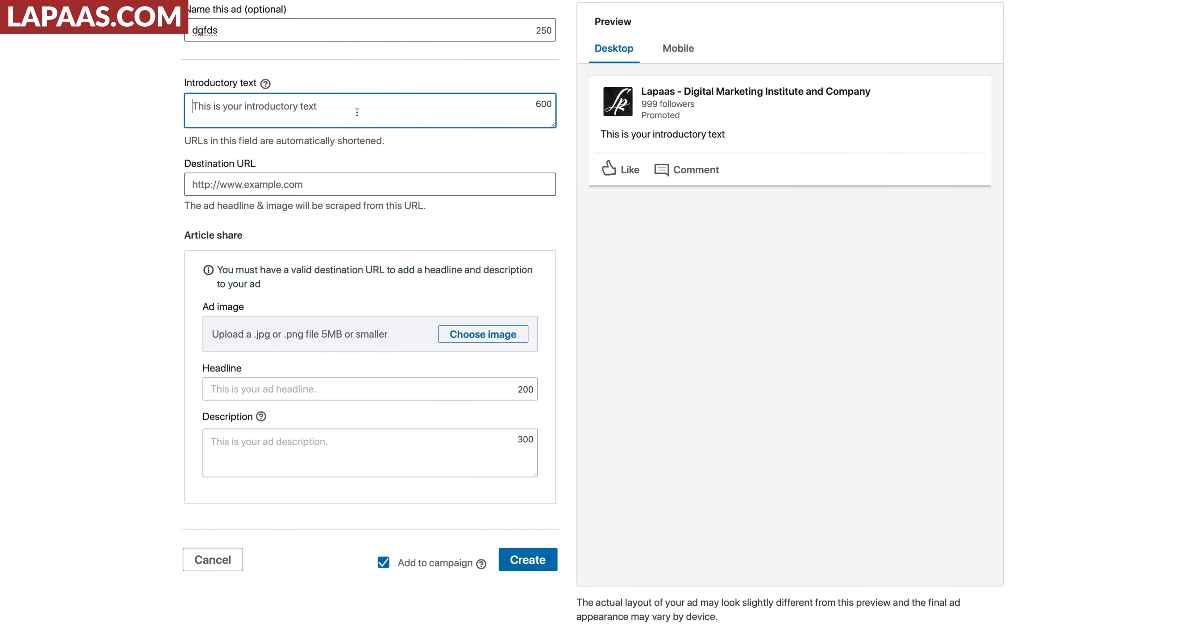
{"action": "type", "text": "dfhgvfcxsdcvfbvfc"}
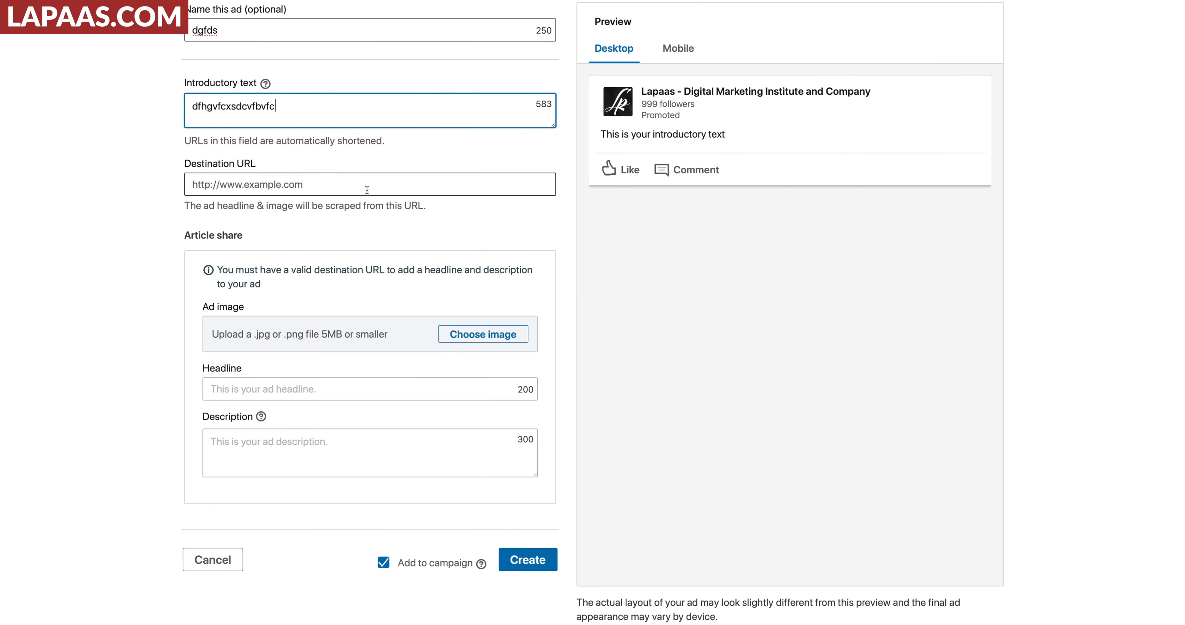
- Set the ad's destination URL to lapaas.com so that its headline and description are filled in from the site
{"action": "left_click", "coordinate": [364, 189]}
{"action": "type", "text": "d"}
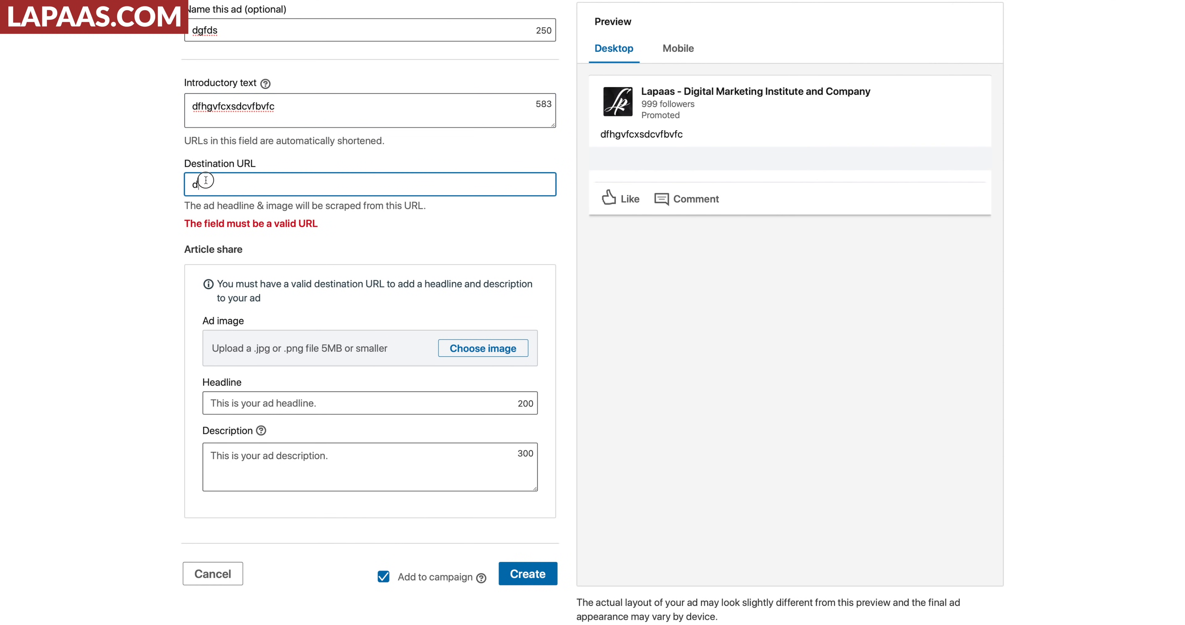
{"action": "left_click_drag", "start_coordinate": [205, 180], "coordinate": [186, 179]}
{"action": "key", "text": "BackSpace"}
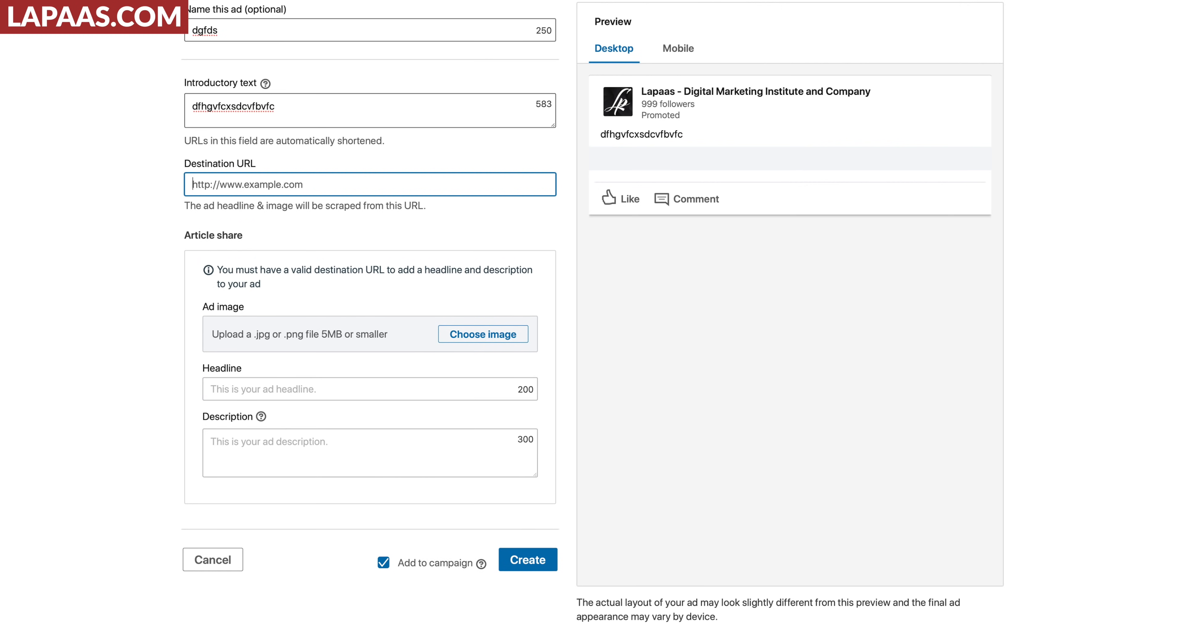
{"action": "type", "text": "lapaas.com"}
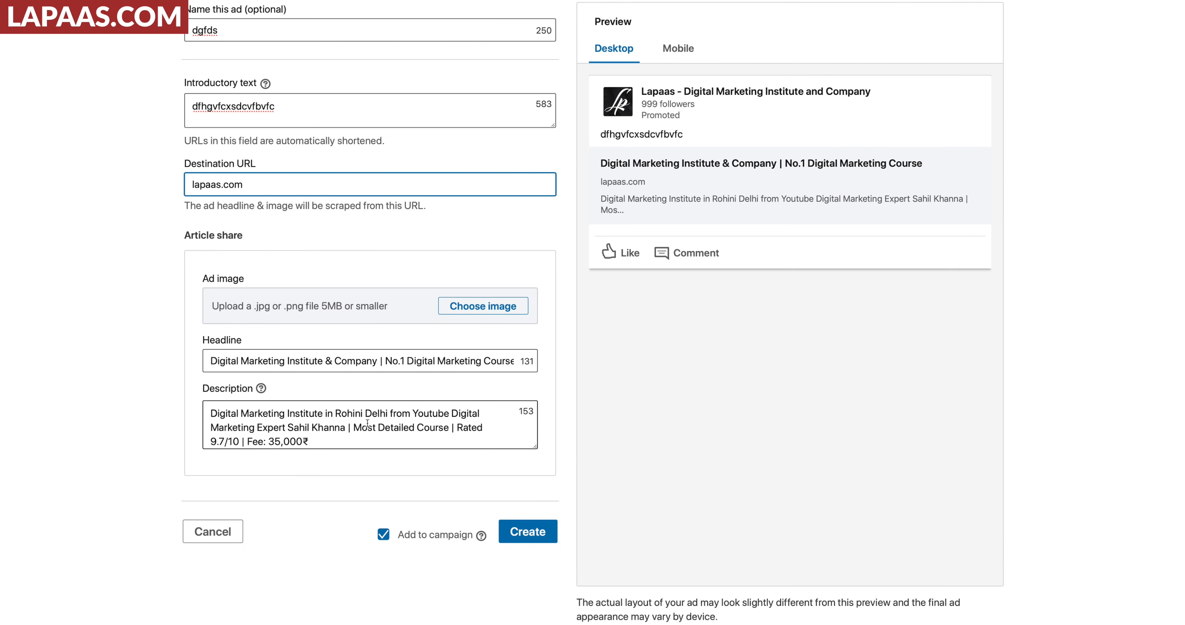
- Upload the maxresdefault image from the Downloads folder as the ad image
{"action": "left_click", "coordinate": [512, 304]}
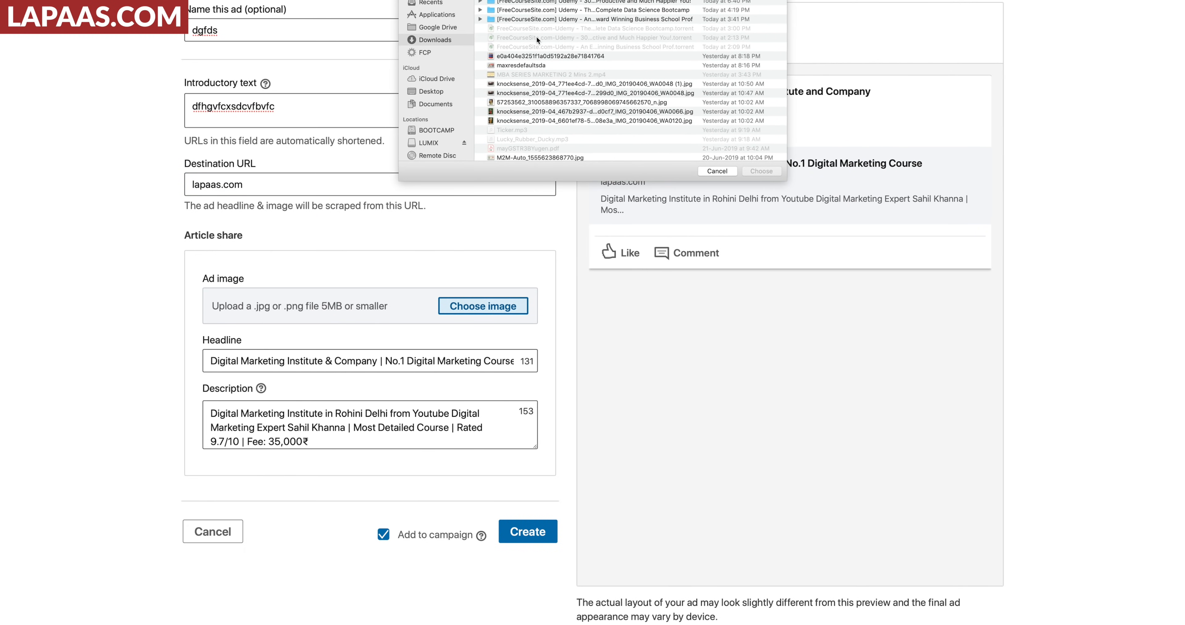
{"action": "left_click", "coordinate": [524, 67]}
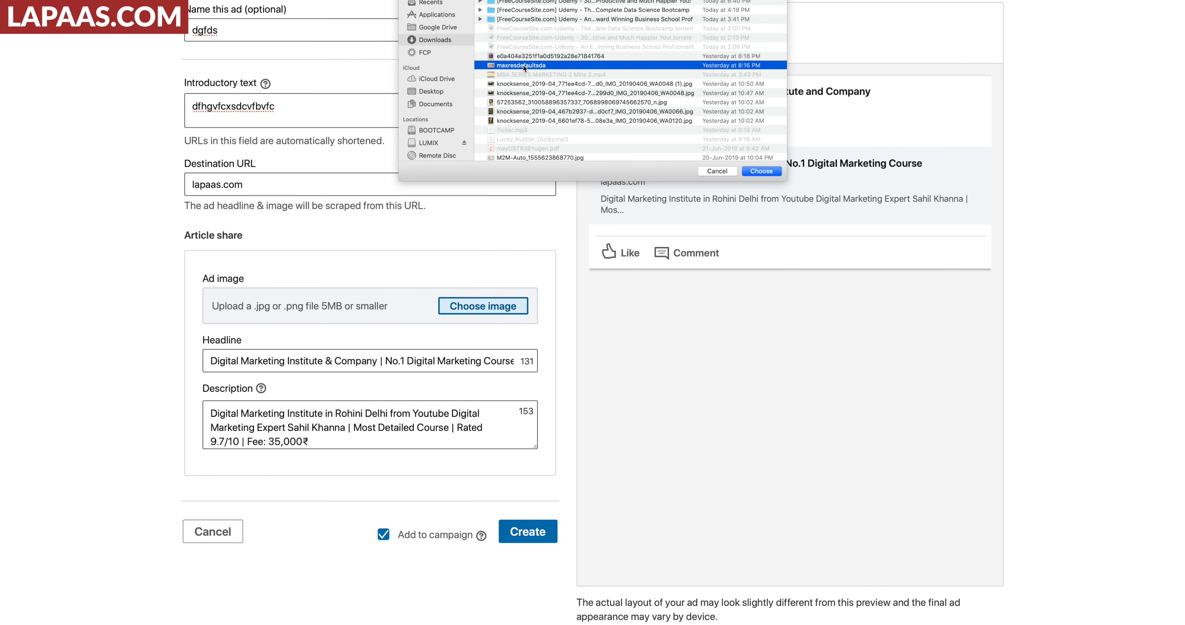
{"action": "left_click", "coordinate": [767, 173]}
{"action": "left_click", "coordinate": [324, 423]}
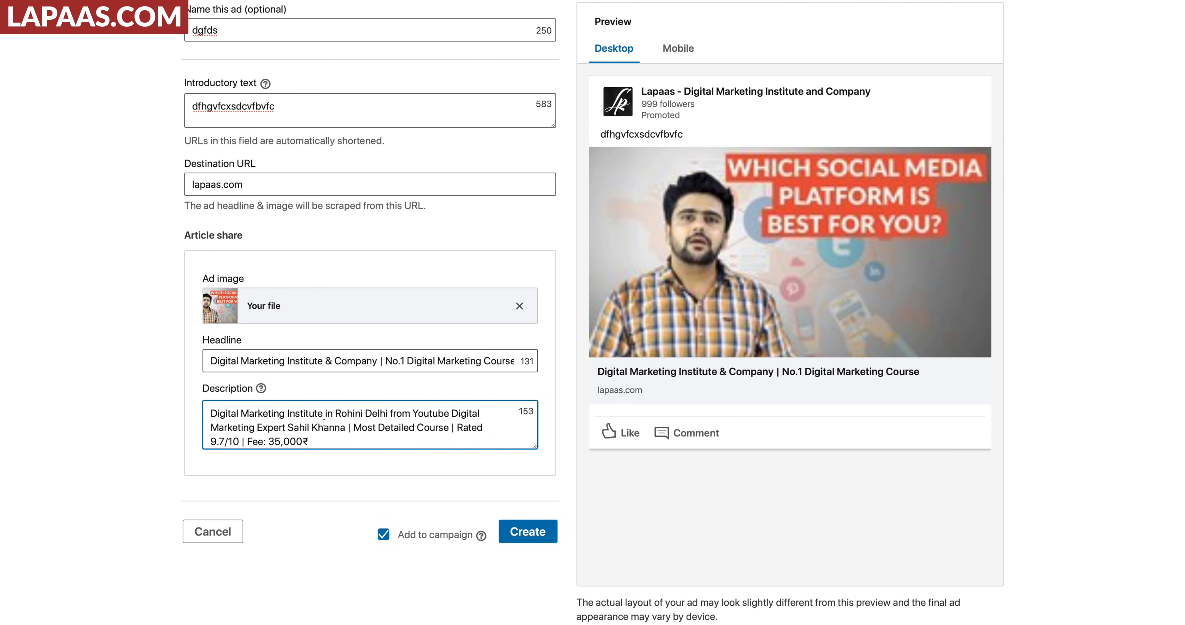
- Compare the ad's mobile and desktop previews and check its introductory text and ad name
{"action": "left_click", "coordinate": [667, 50]}
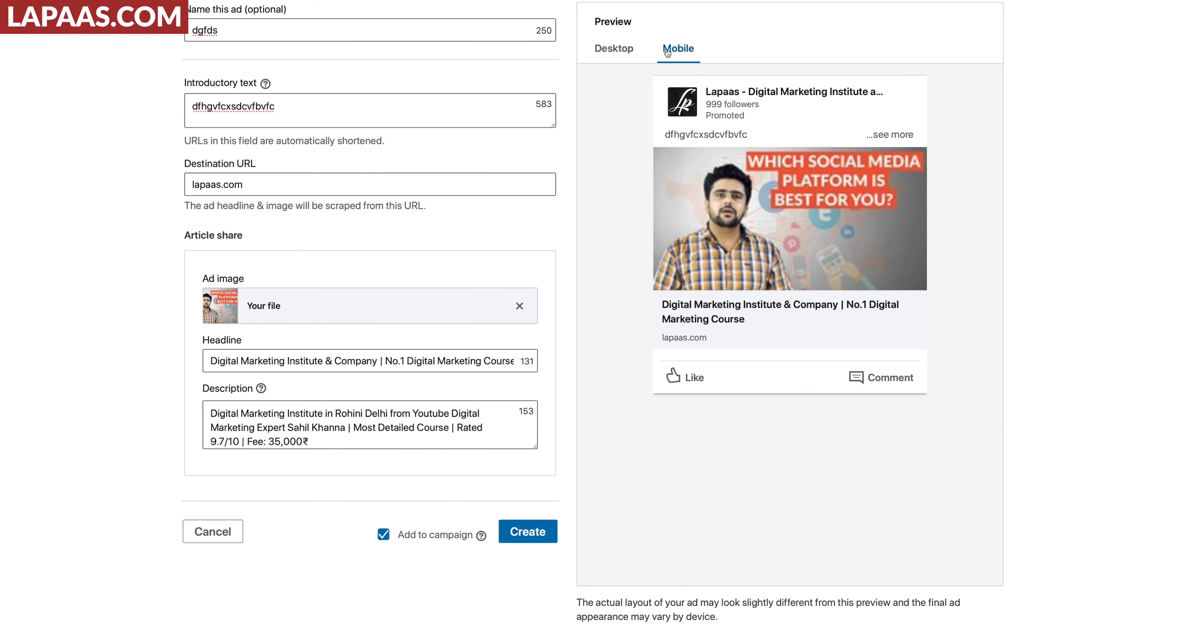
{"action": "left_click", "coordinate": [614, 50]}
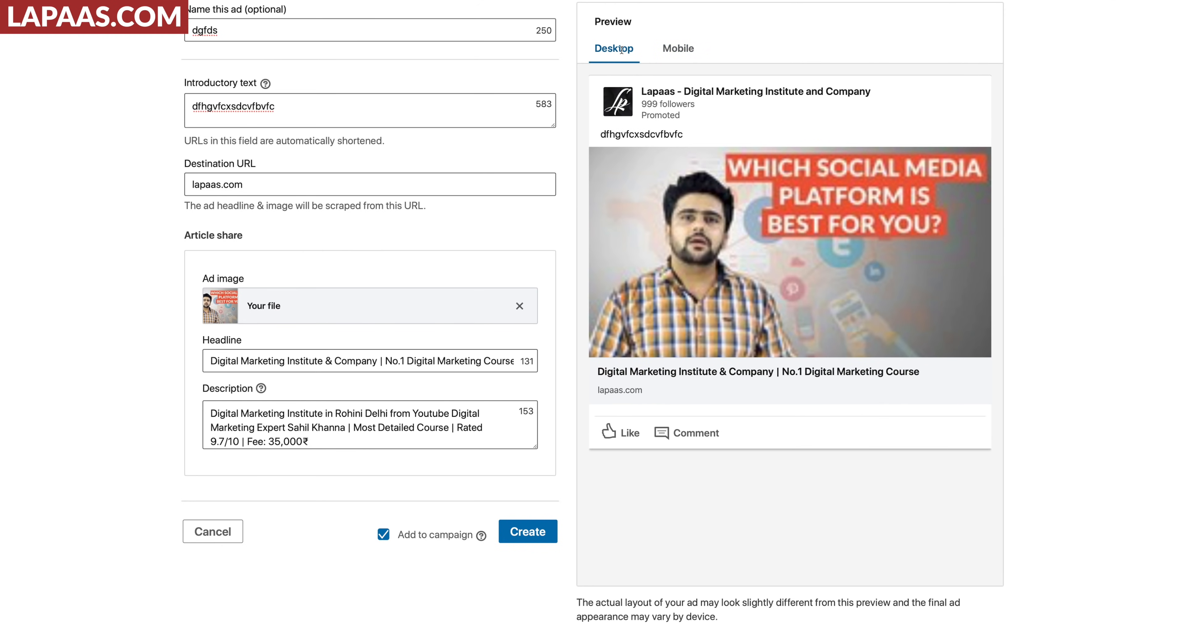
{"action": "triple_click", "coordinate": [535, 117]}
{"action": "left_click", "coordinate": [617, 134]}
{"action": "left_click_drag", "start_coordinate": [496, 119], "coordinate": [170, 91]}
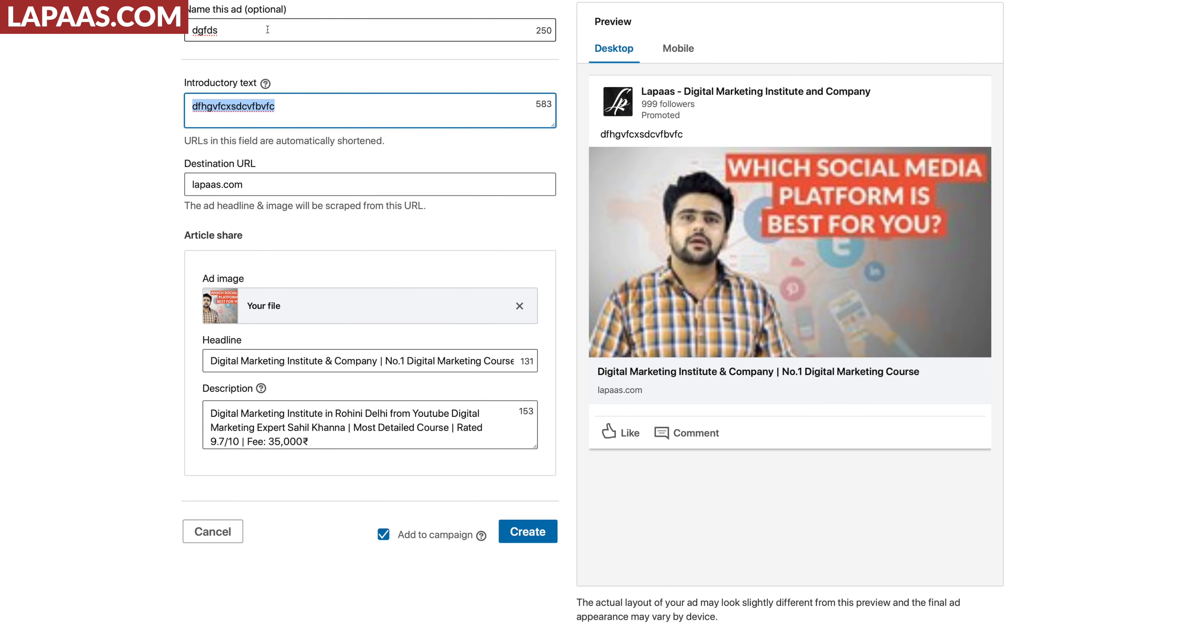
{"action": "key", "text": "shift+Tab"}
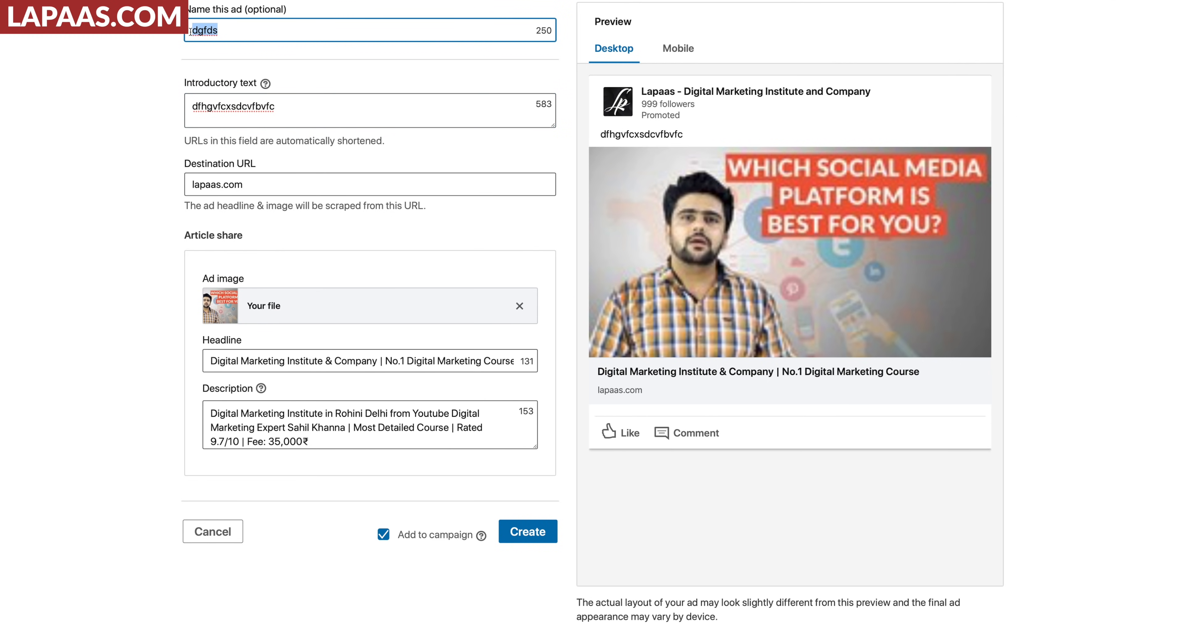
- Create the ad in the campaign, launch the campaign and read the payment method notice
{"action": "left_click", "coordinate": [528, 539]}
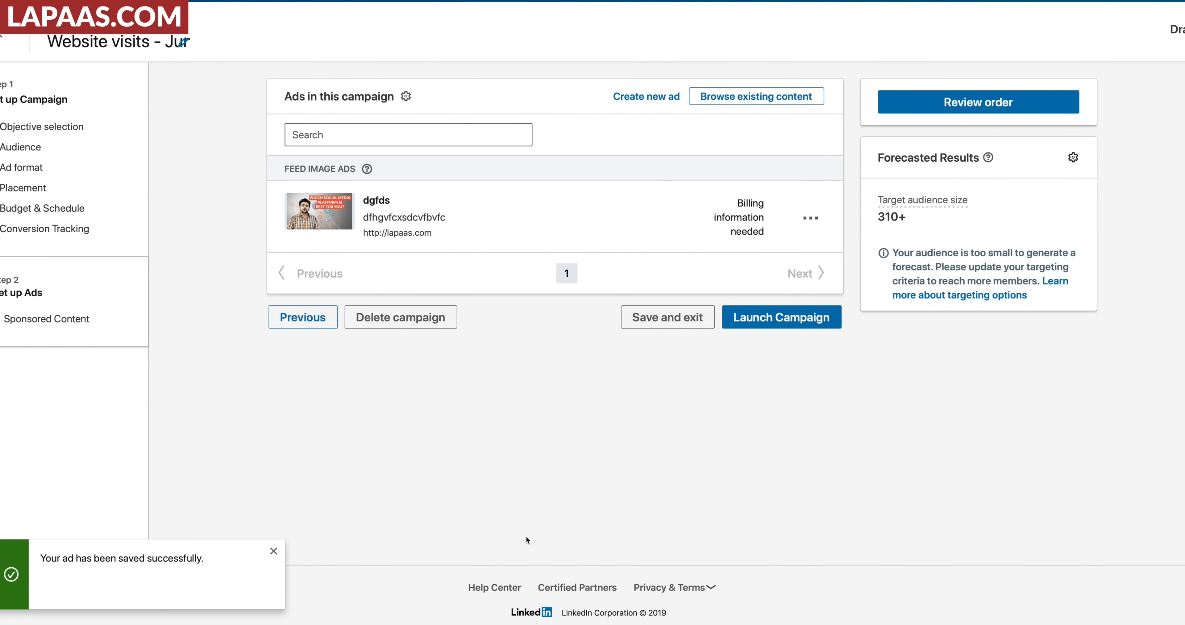
{"action": "left_click", "coordinate": [779, 322]}
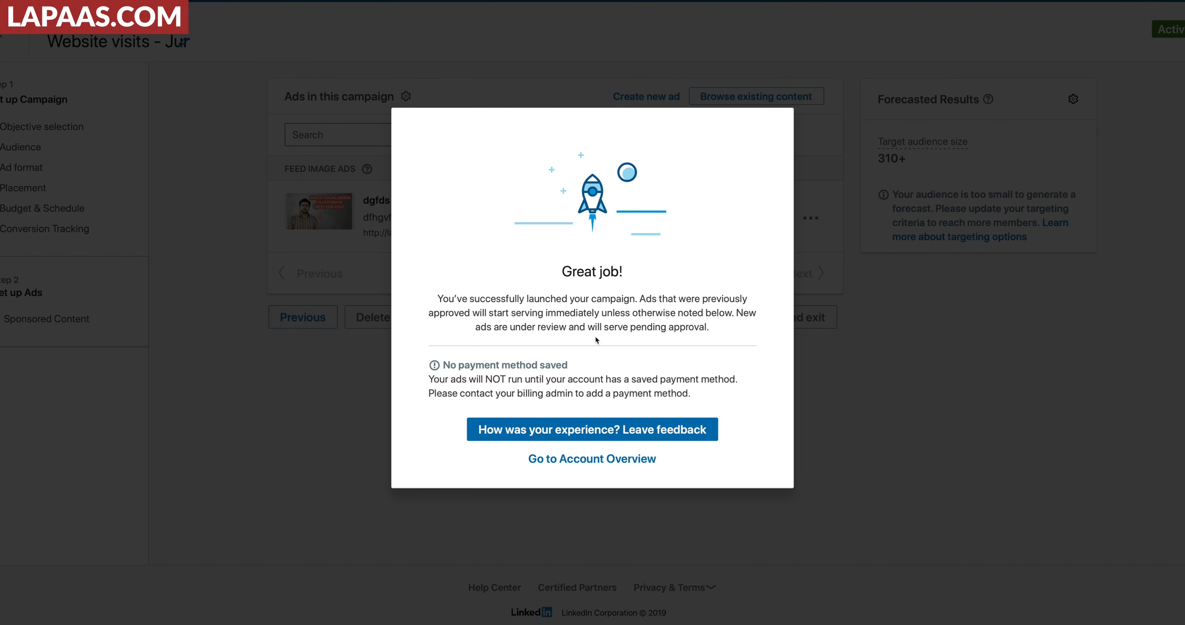
{"action": "left_click_drag", "start_coordinate": [463, 365], "coordinate": [796, 392]}
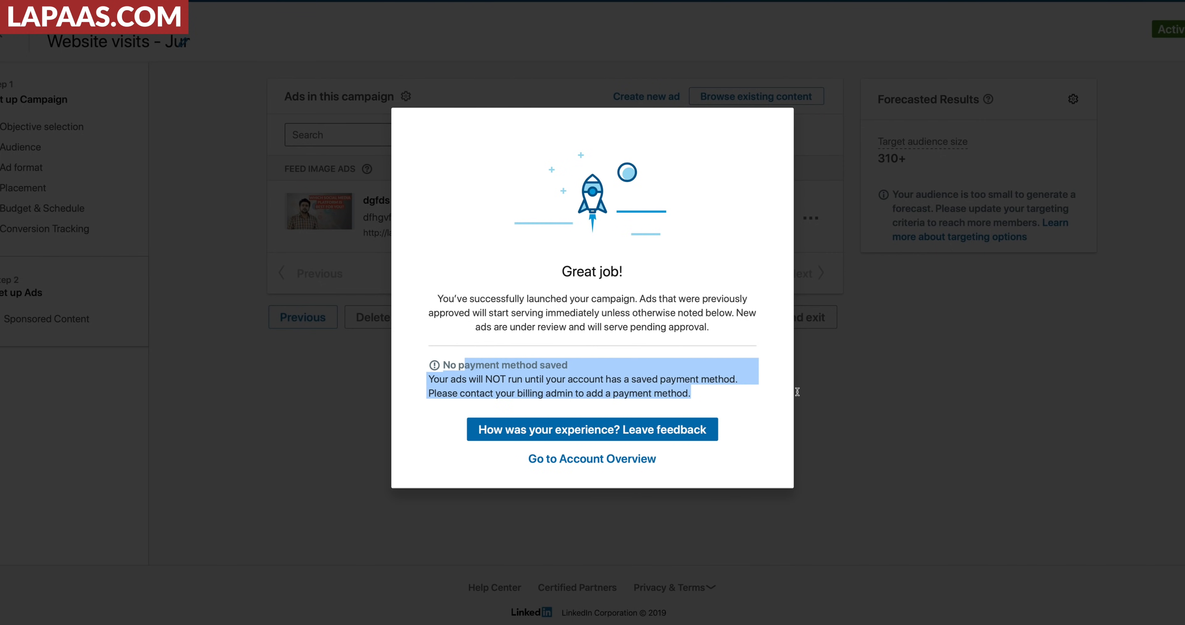
{"action": "left_click", "coordinate": [931, 374]}
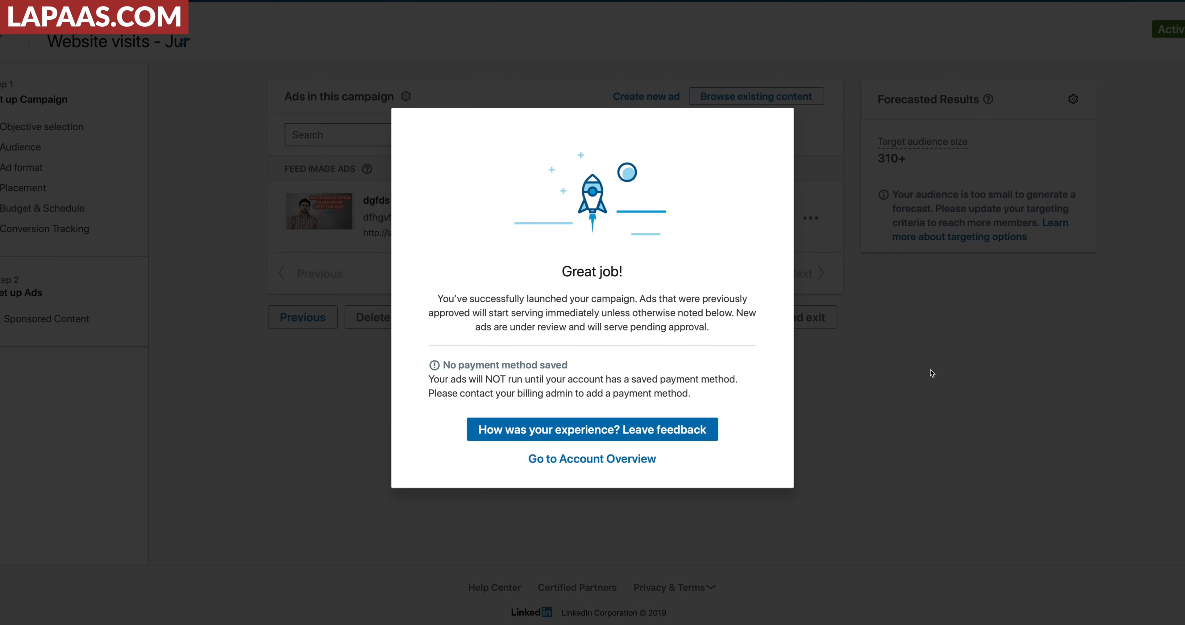
- Go to the account overview and examine the performance listings of the Website visits campaign and its ad
{"action": "left_click", "coordinate": [580, 460]}
{"action": "left_click", "coordinate": [440, 278]}
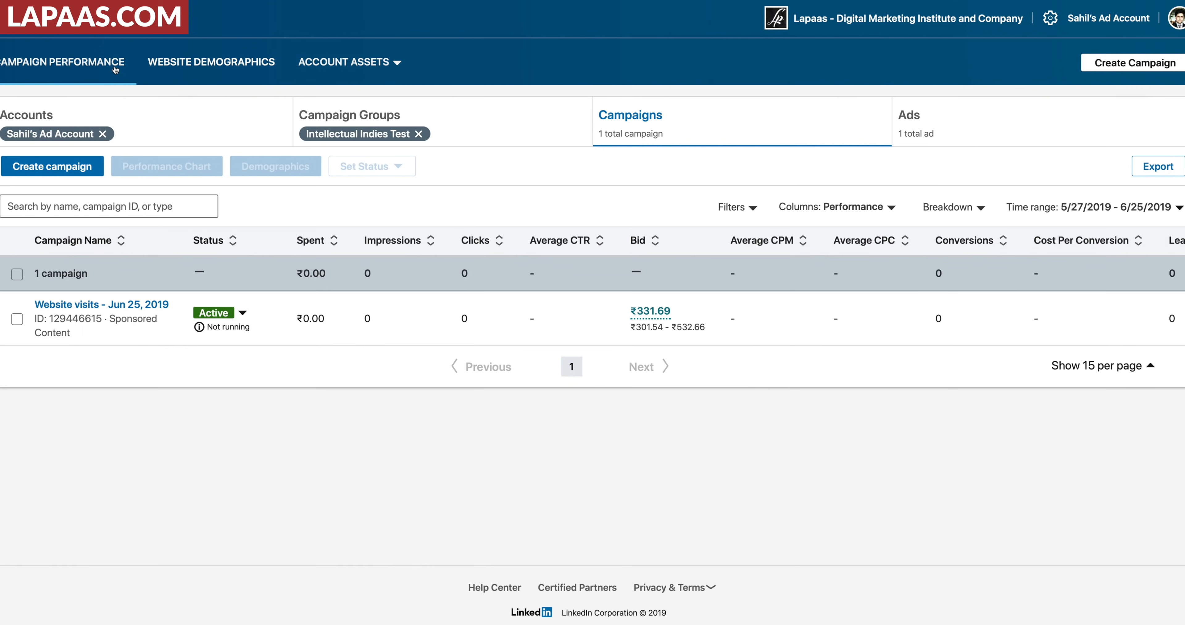
{"action": "left_click", "coordinate": [102, 68]}
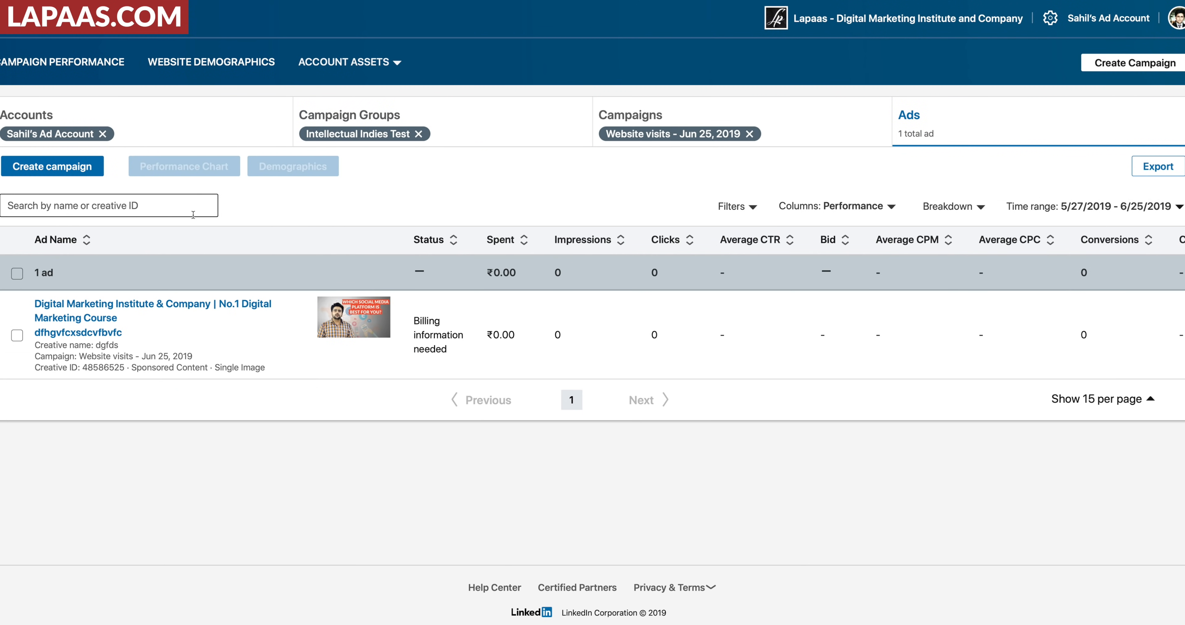
- Start another campaign in the Intellectual Indies Test group with the Lead generation objective
{"action": "left_click", "coordinate": [62, 163]}
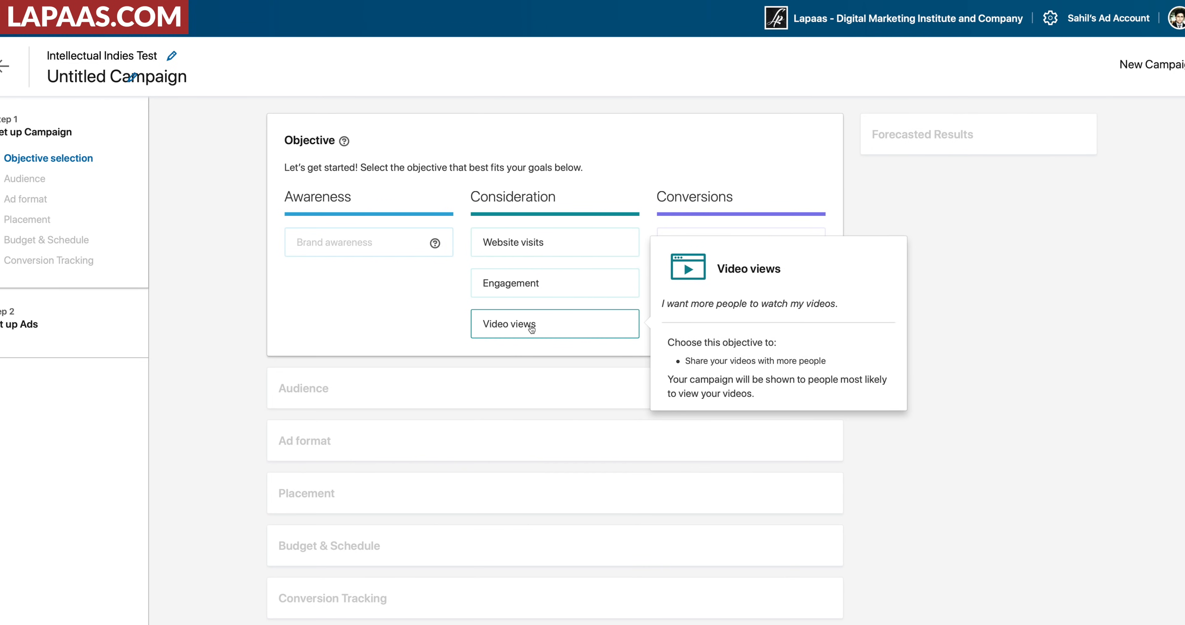
{"action": "left_click", "coordinate": [691, 247]}
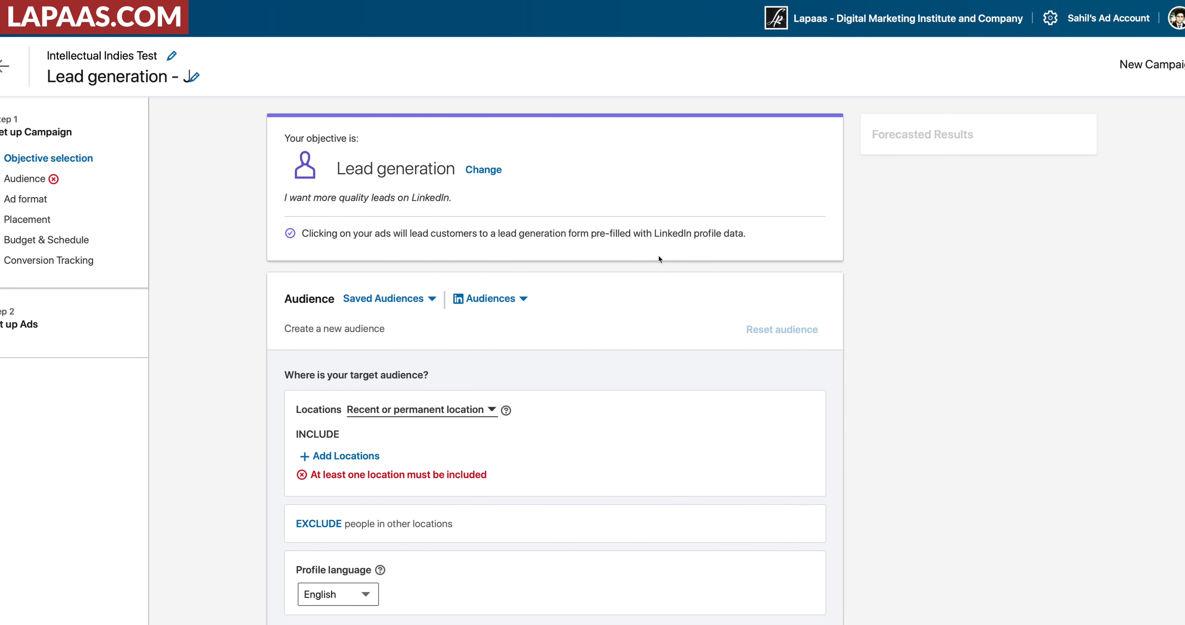
{"action": "scroll", "coordinate": [297, 392], "scroll_direction": "down", "scroll_amount": 5}
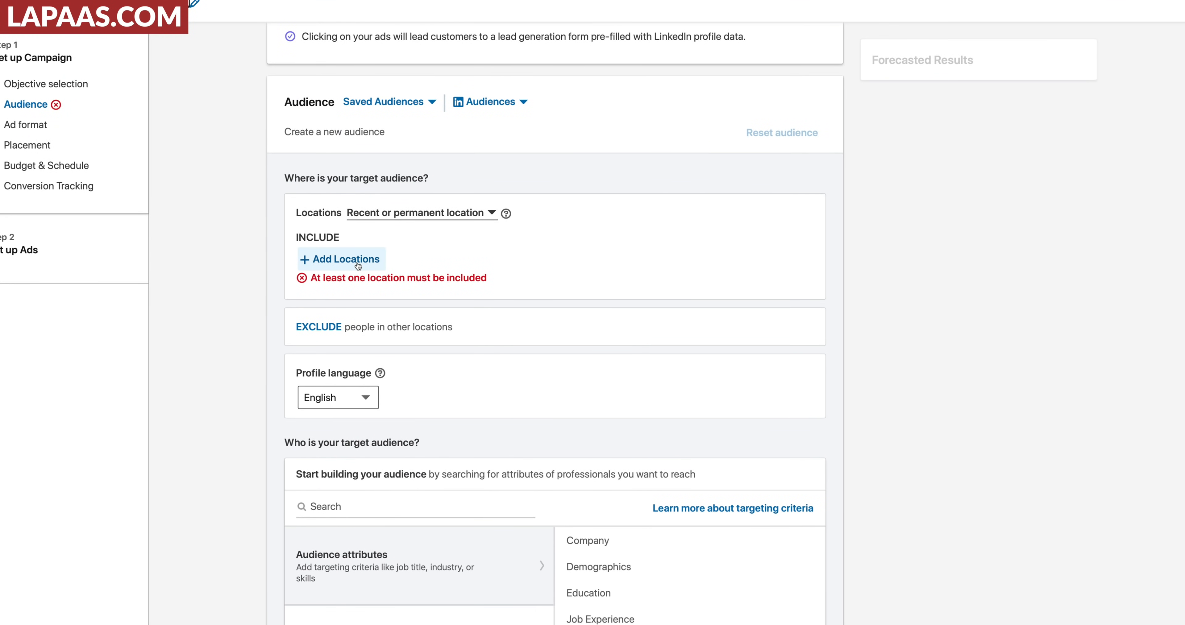
- Examine the audience, ad format, placement, budget and conversion tracking settings of the Lead generation campaign
{"action": "scroll", "coordinate": [358, 266], "scroll_direction": "down", "scroll_amount": 6}
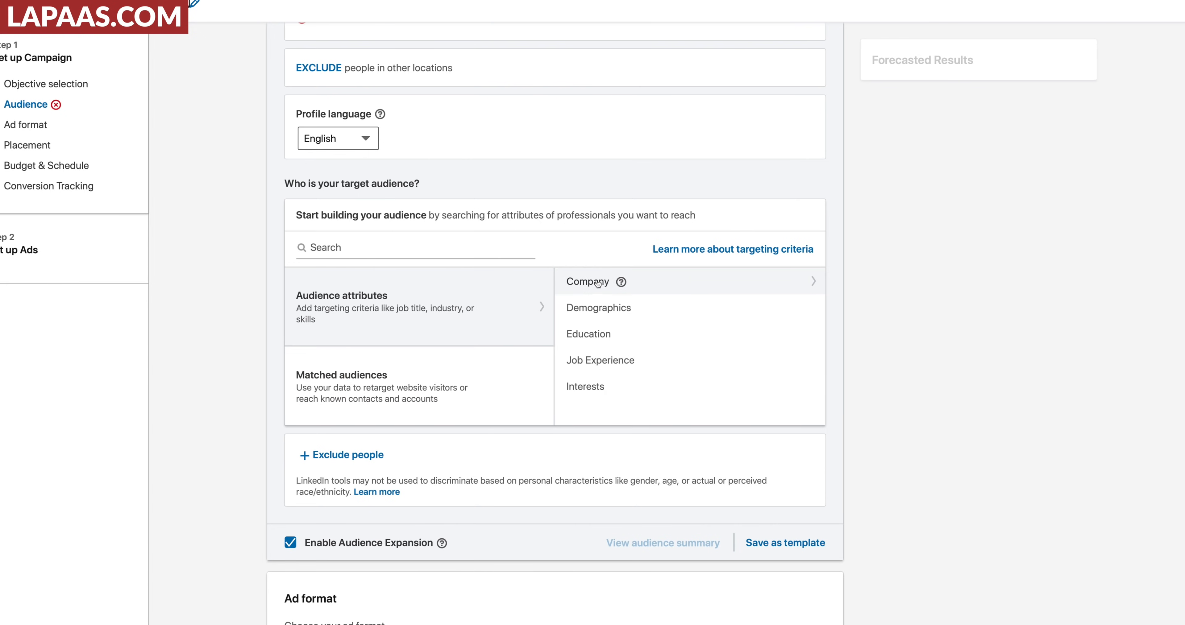
{"action": "scroll", "coordinate": [509, 363], "scroll_direction": "down", "scroll_amount": 5}
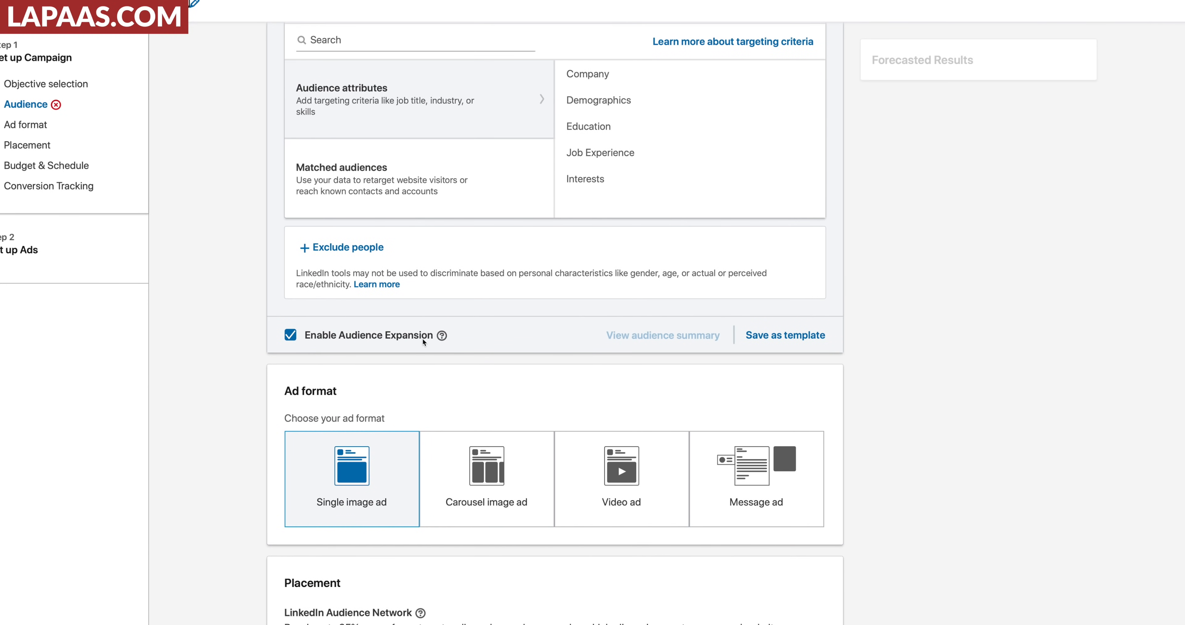
{"action": "scroll", "coordinate": [422, 339], "scroll_direction": "down", "scroll_amount": 4}
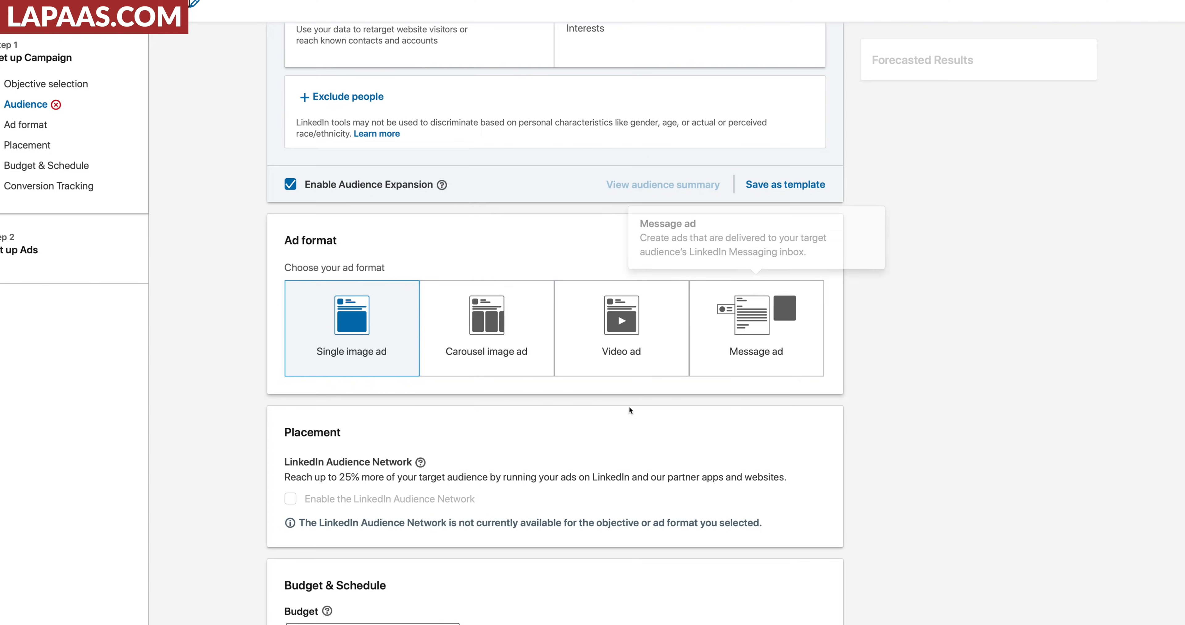
{"action": "scroll", "coordinate": [628, 406], "scroll_direction": "down", "scroll_amount": 10}
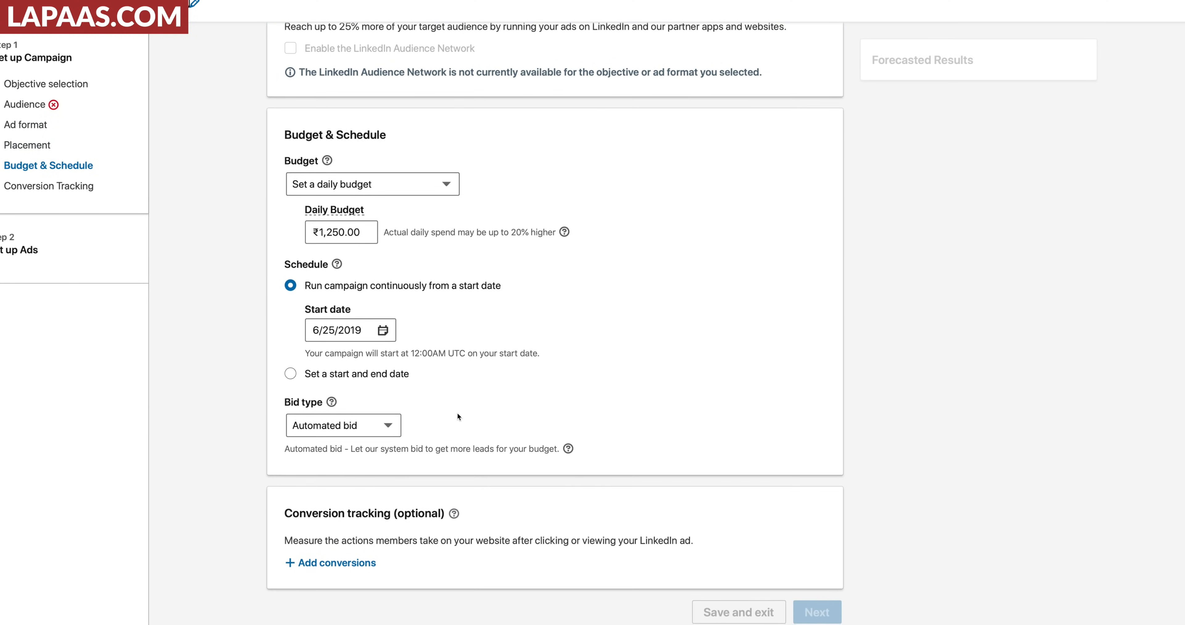
{"action": "scroll", "coordinate": [504, 395], "scroll_direction": "up", "scroll_amount": 7}
{"action": "scroll", "coordinate": [505, 395], "scroll_direction": "down", "scroll_amount": 5}
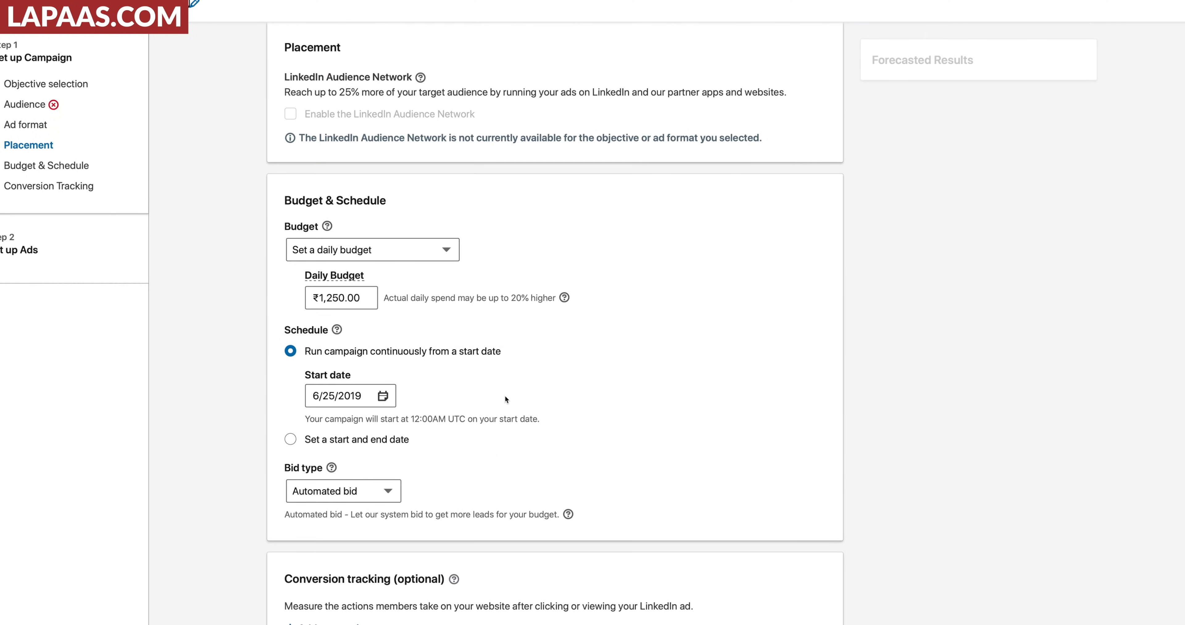
{"action": "scroll", "coordinate": [505, 395], "scroll_direction": "down", "scroll_amount": 3}
{"action": "scroll", "coordinate": [504, 395], "scroll_direction": "up", "scroll_amount": 15}
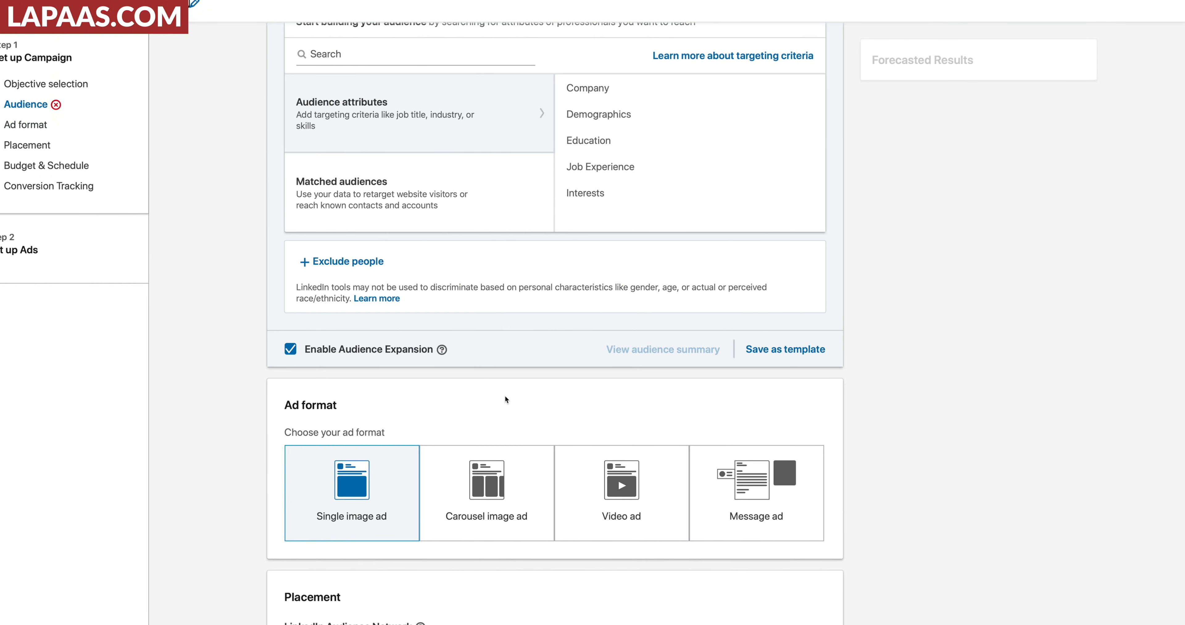
{"action": "scroll", "coordinate": [504, 395], "scroll_direction": "up", "scroll_amount": 4}
- Target people with Marketing as their field of study and add a location to include in the audience
{"action": "left_click", "coordinate": [580, 312]}
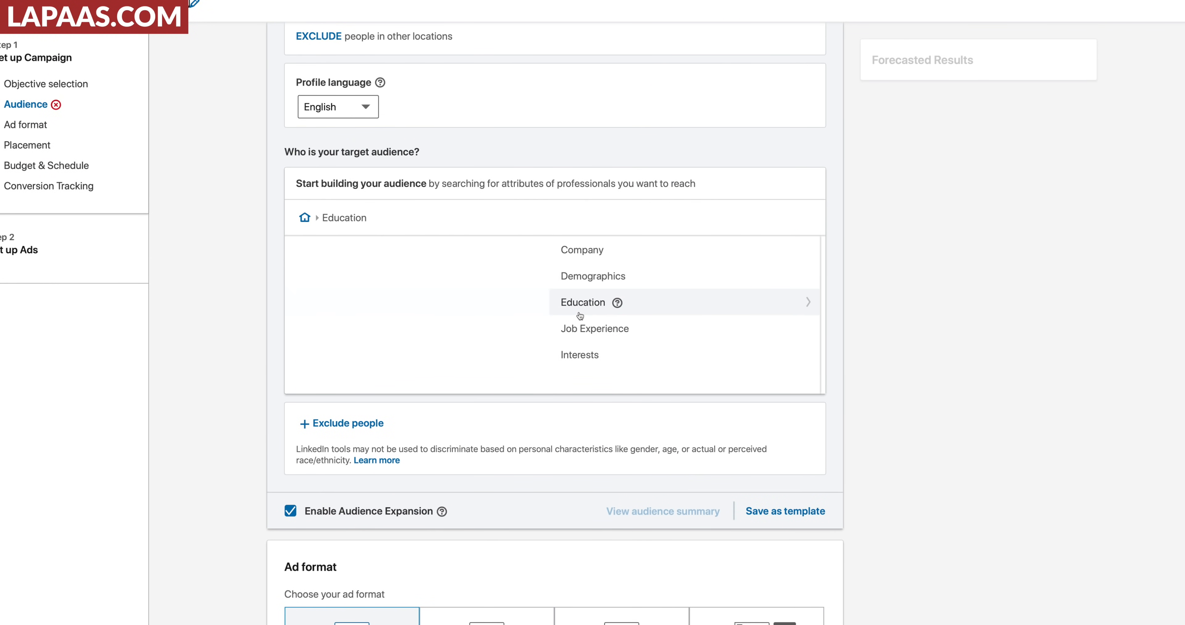
{"action": "left_click", "coordinate": [575, 277]}
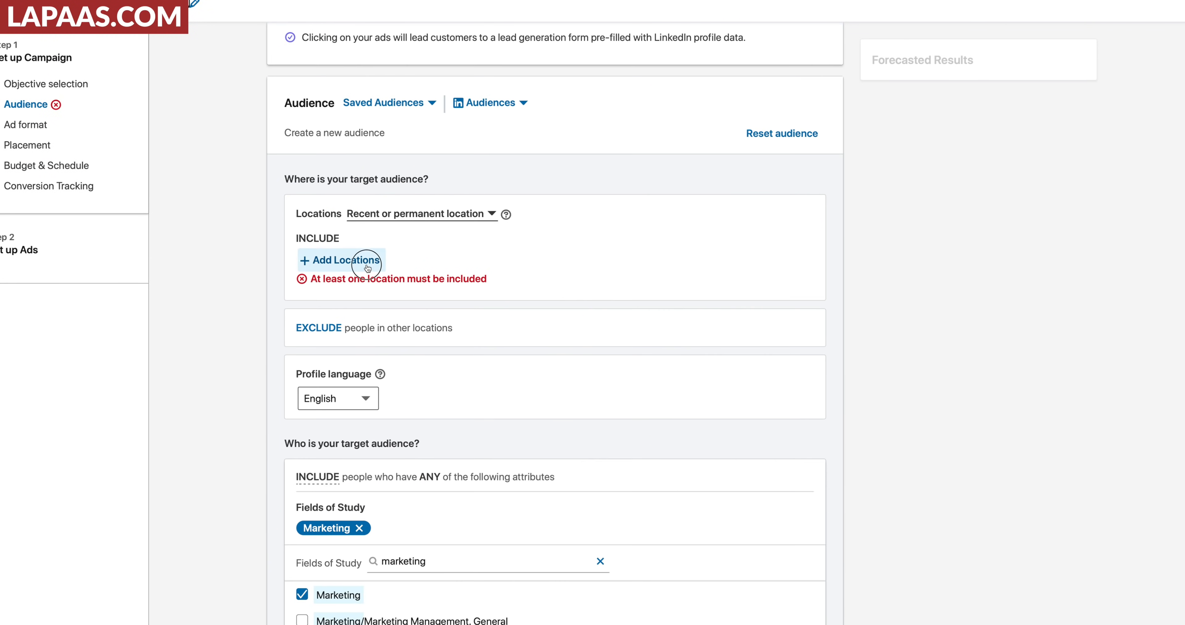
{"action": "left_click", "coordinate": [340, 260]}
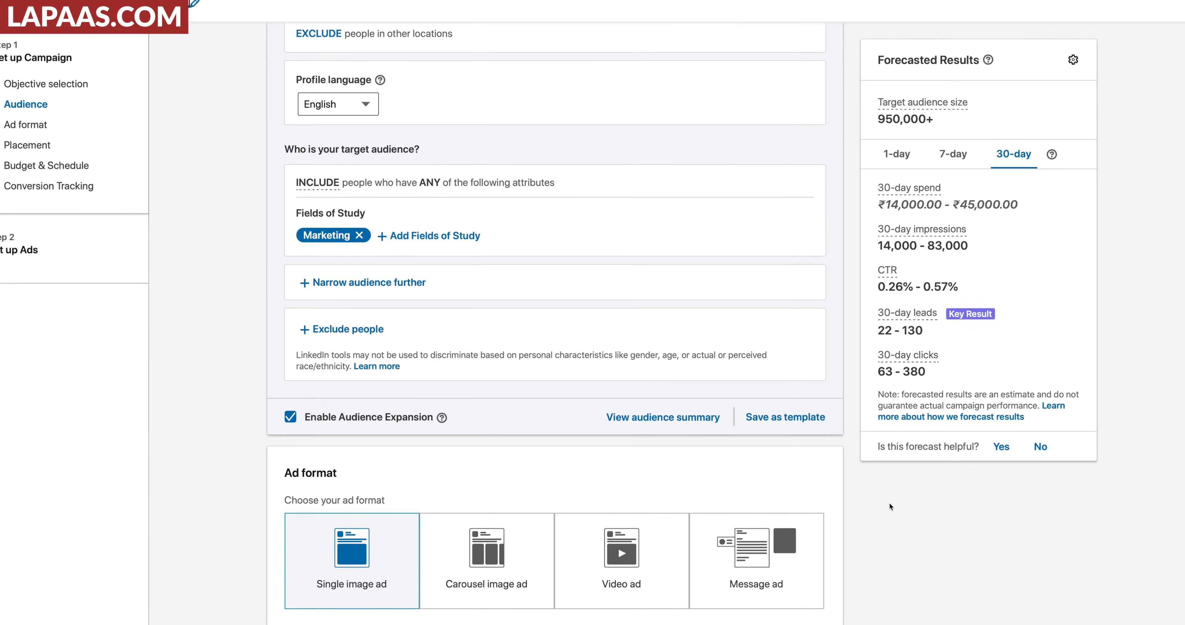
- Review the forecasted results, continue to the campaign's ad setup and start creating a new ad
{"action": "scroll", "coordinate": [890, 503], "scroll_direction": "down", "scroll_amount": 6}
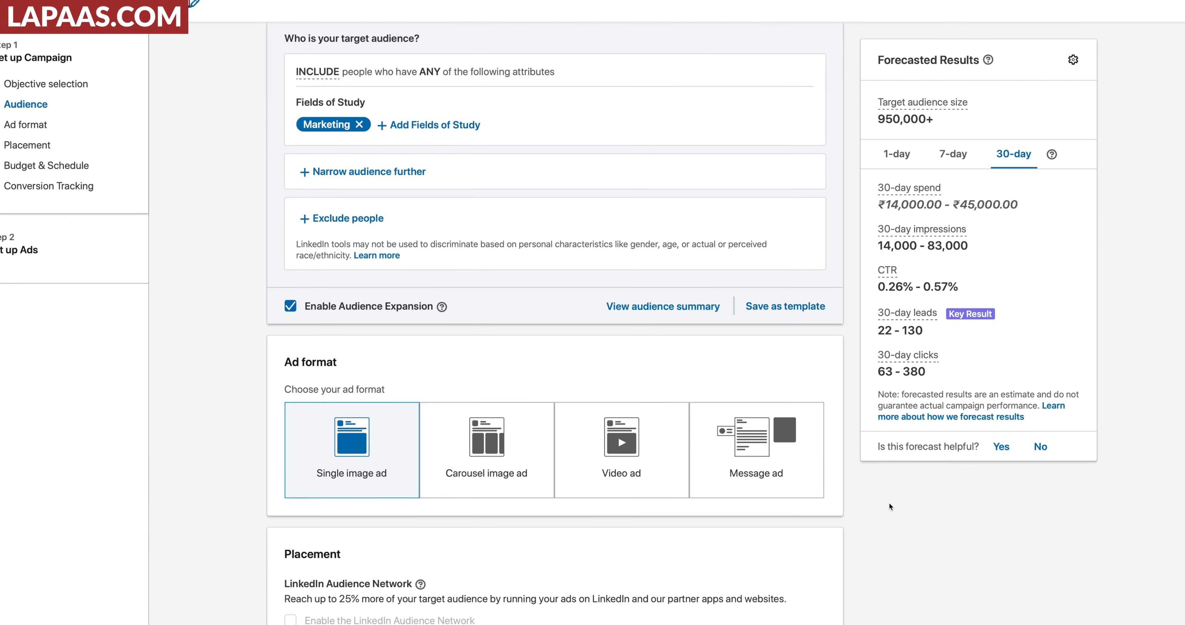
{"action": "mouse_move", "coordinate": [899, 207]}
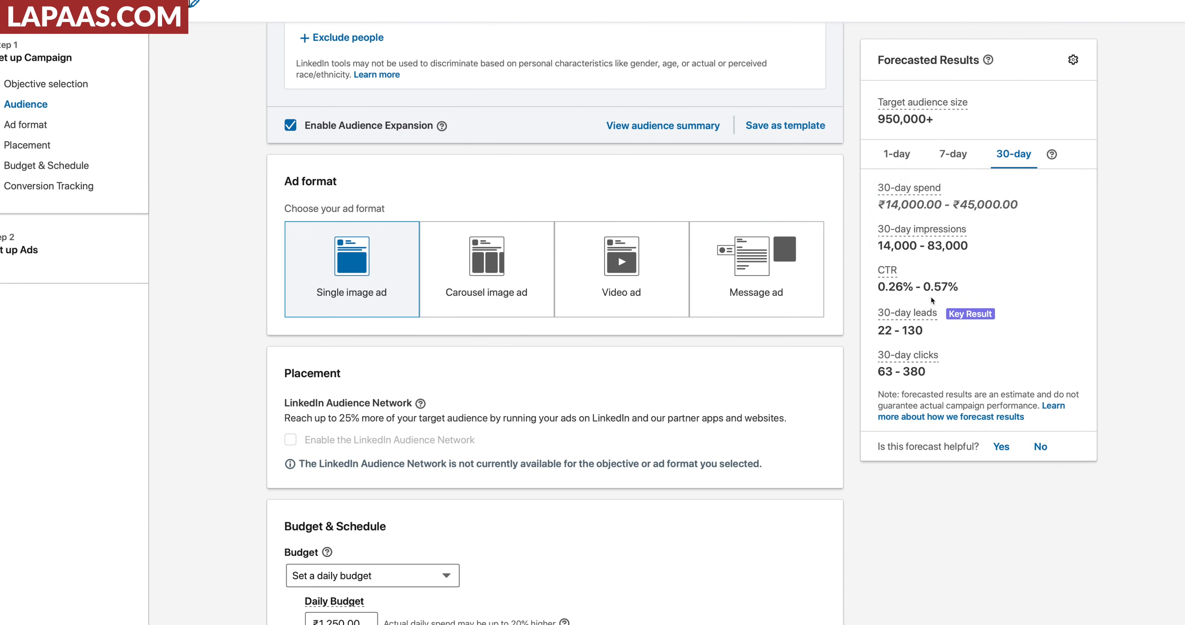
{"action": "scroll", "coordinate": [891, 338], "scroll_direction": "down", "scroll_amount": 10}
{"action": "left_click", "coordinate": [818, 533]}
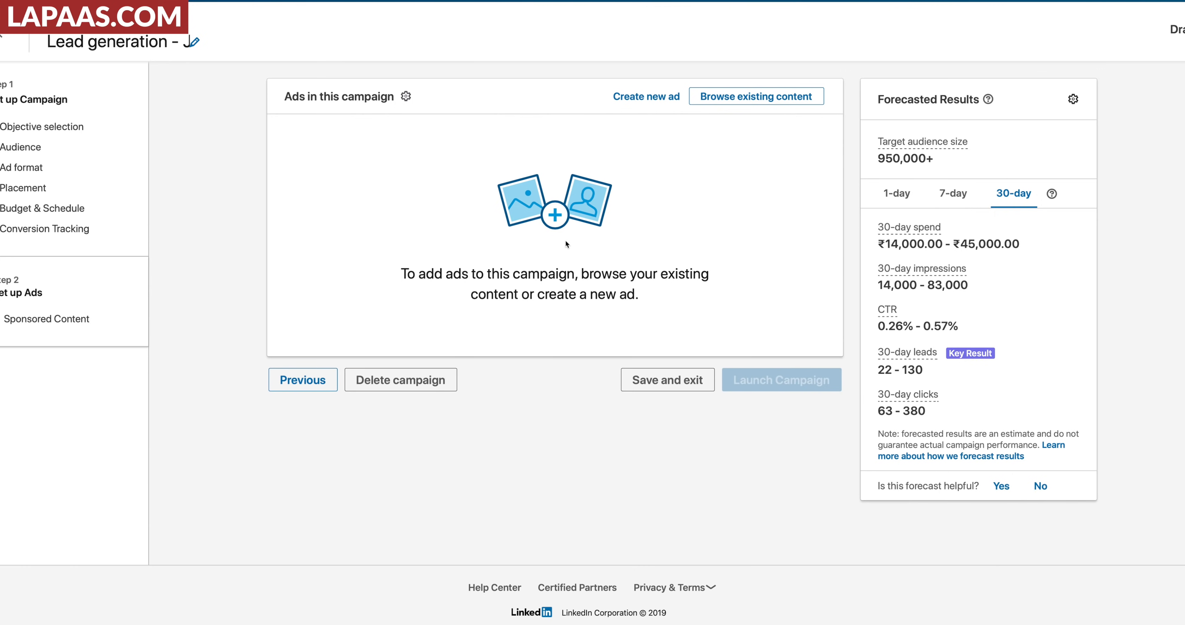
{"action": "left_click", "coordinate": [646, 97]}
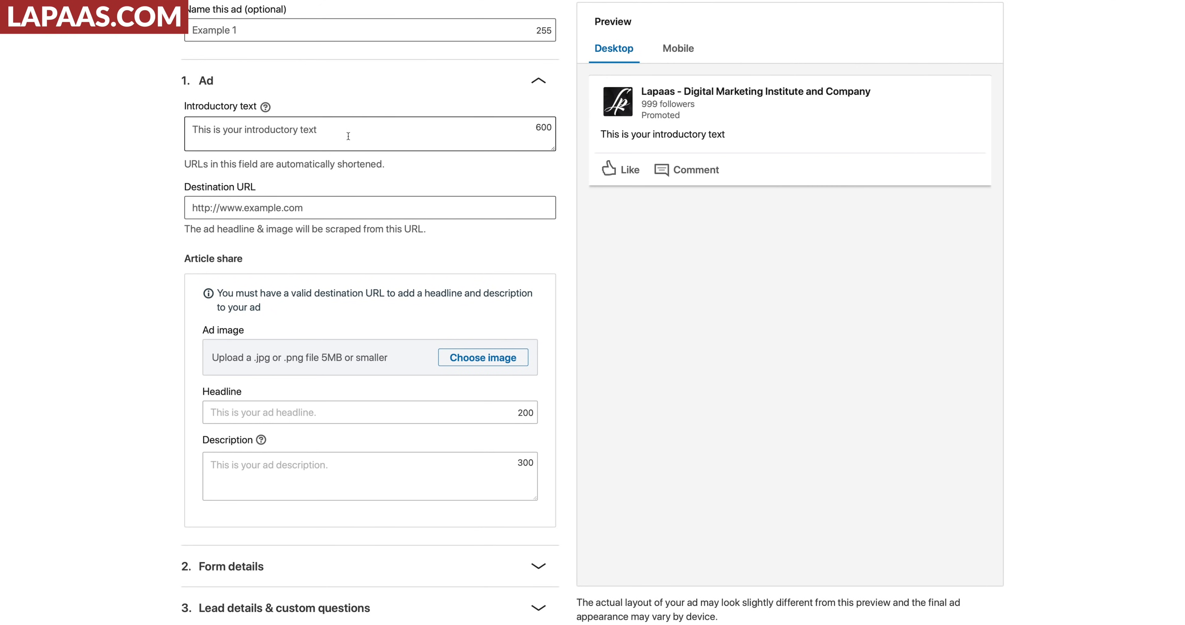
- Expand the new ad's form details and check the available lead gen form choices, keeping Create new
{"action": "scroll", "coordinate": [353, 247], "scroll_direction": "down", "scroll_amount": 3}
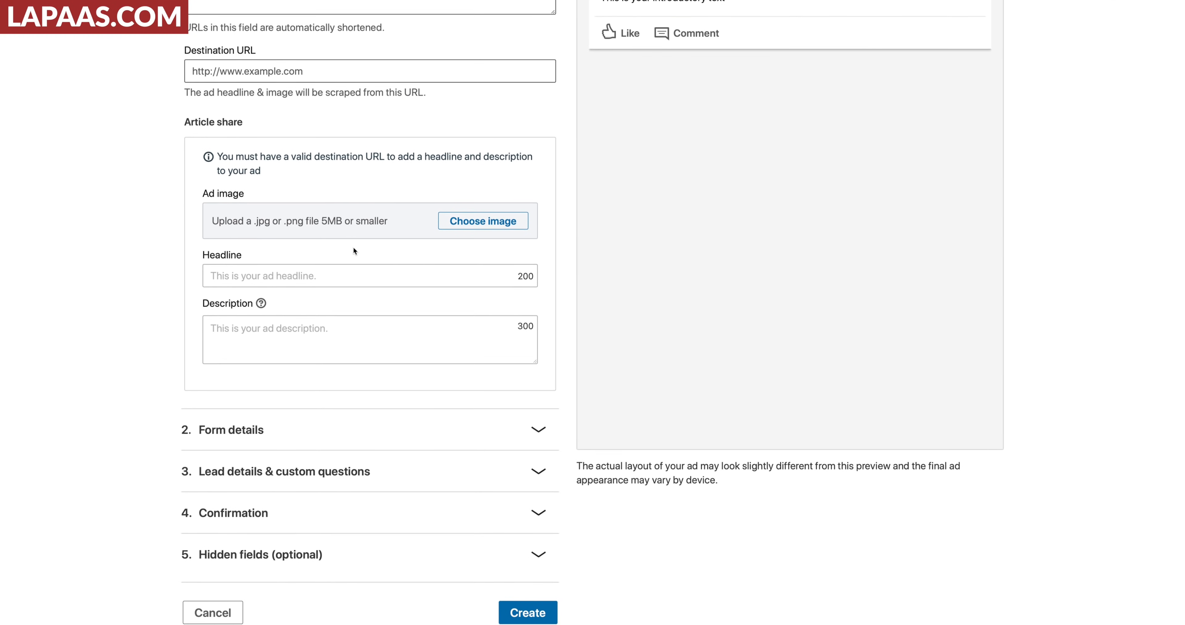
{"action": "left_click", "coordinate": [355, 433]}
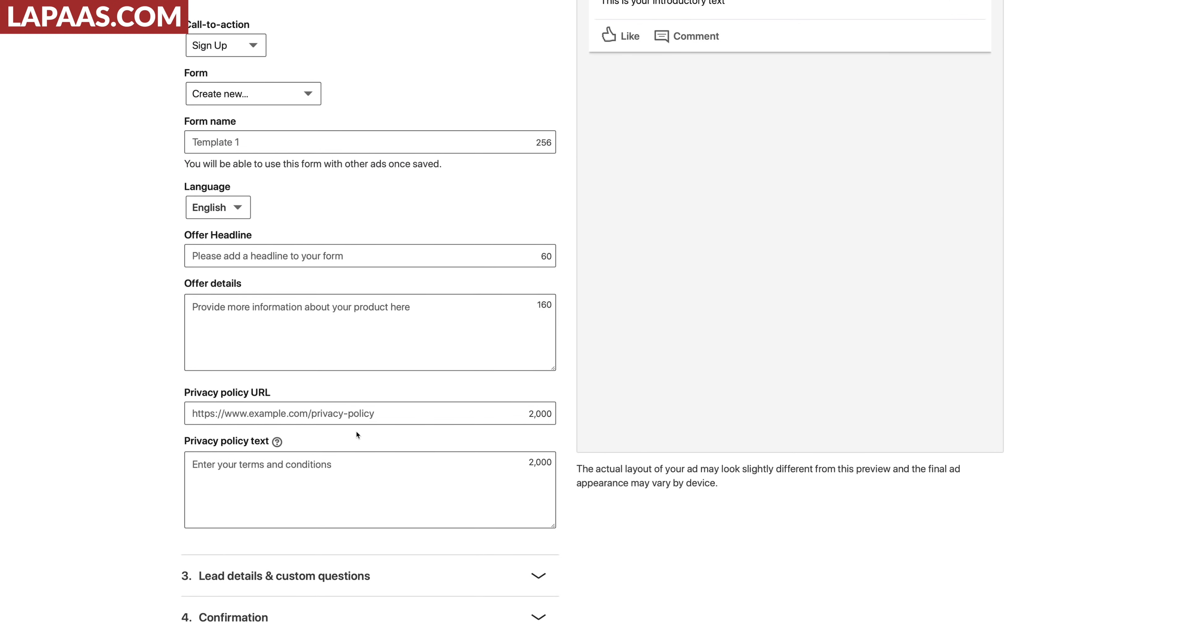
{"action": "left_click", "coordinate": [264, 92]}
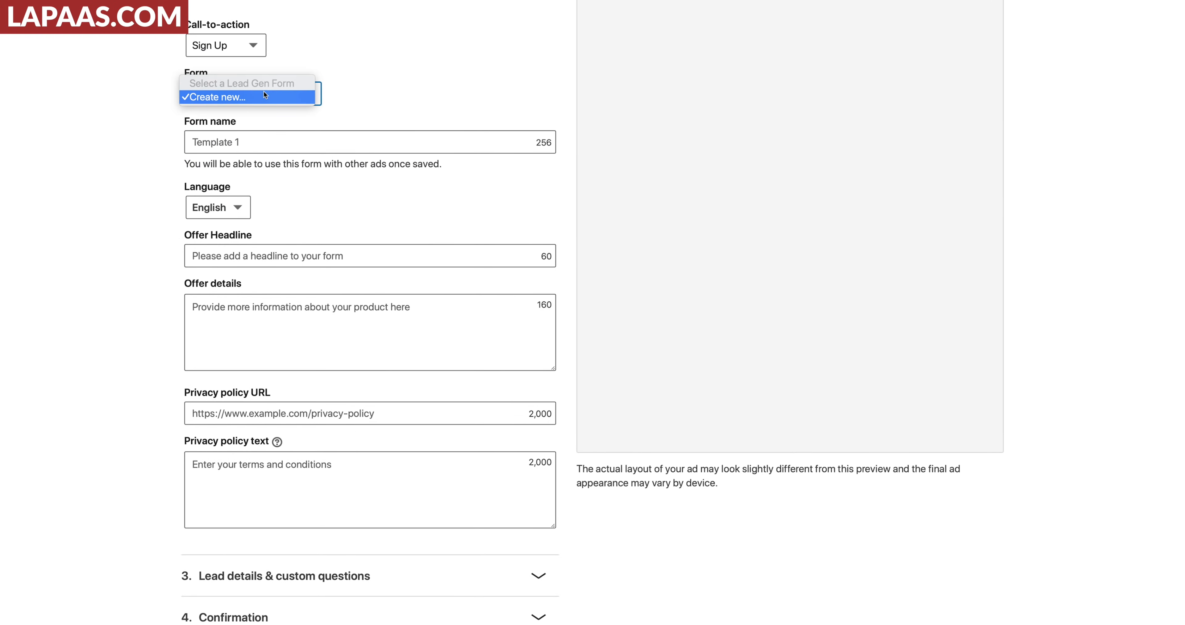
{"action": "left_click", "coordinate": [395, 103]}
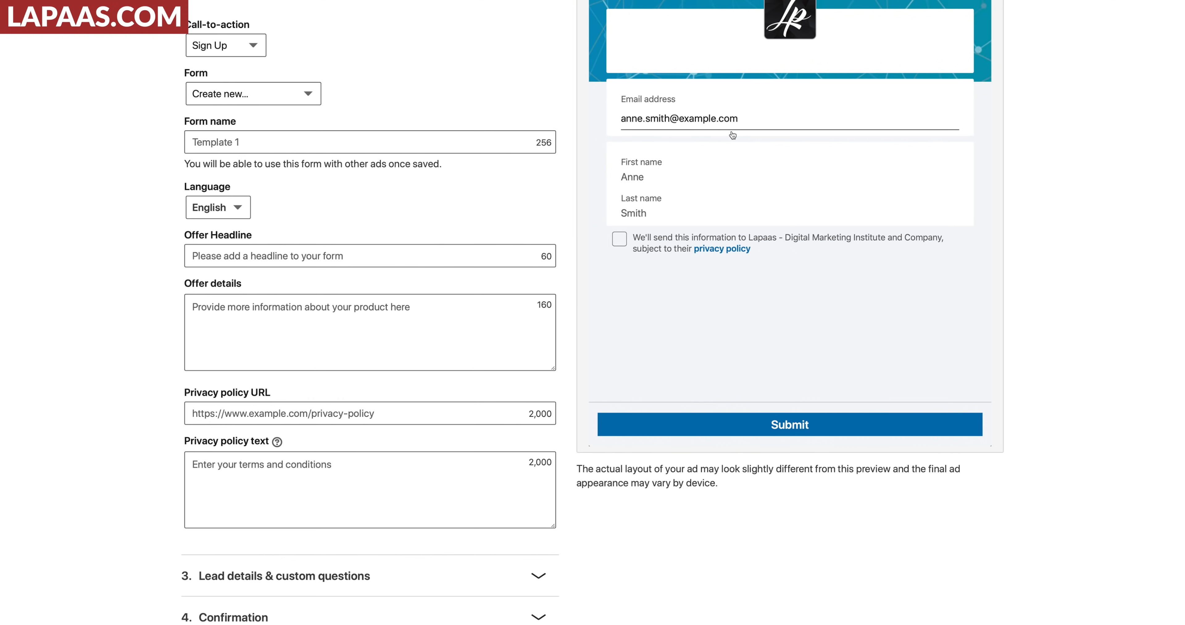
- Examine the form name, offer headline, offer details, privacy policy URL and privacy policy text fields
{"action": "left_click", "coordinate": [402, 142]}
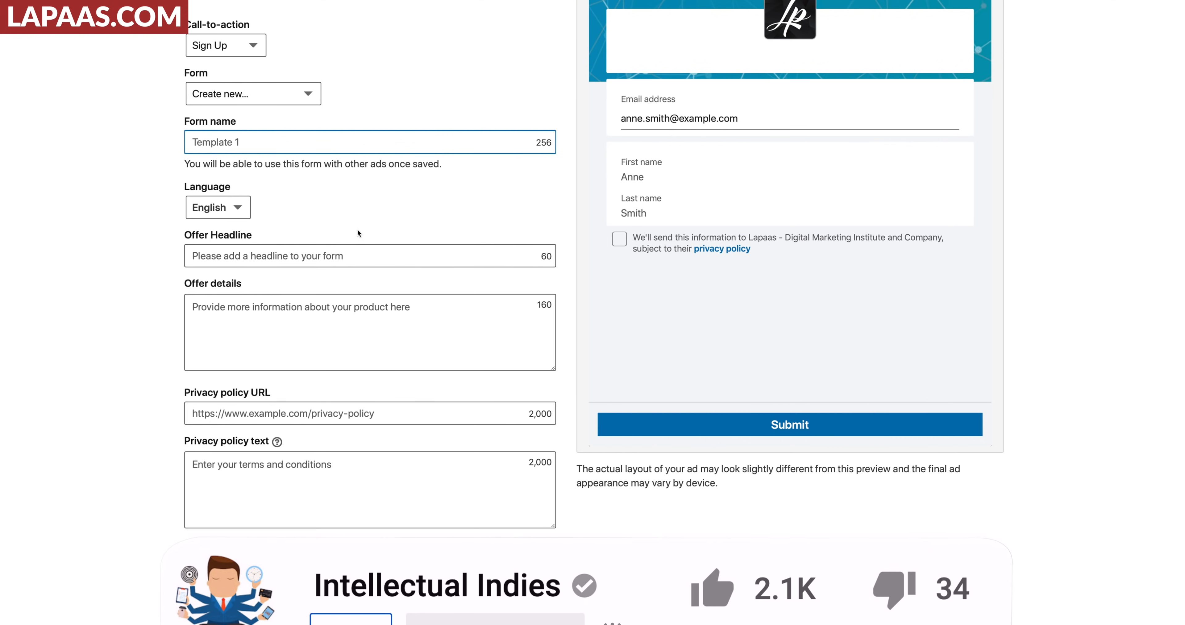
{"action": "left_click", "coordinate": [312, 257]}
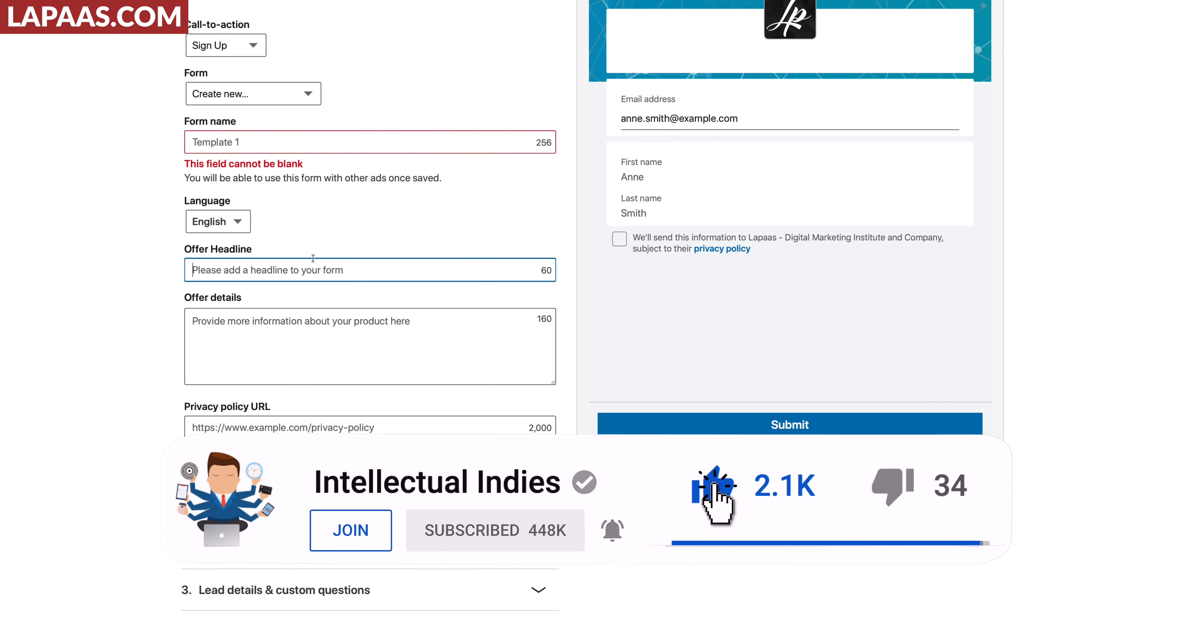
{"action": "left_click", "coordinate": [302, 332]}
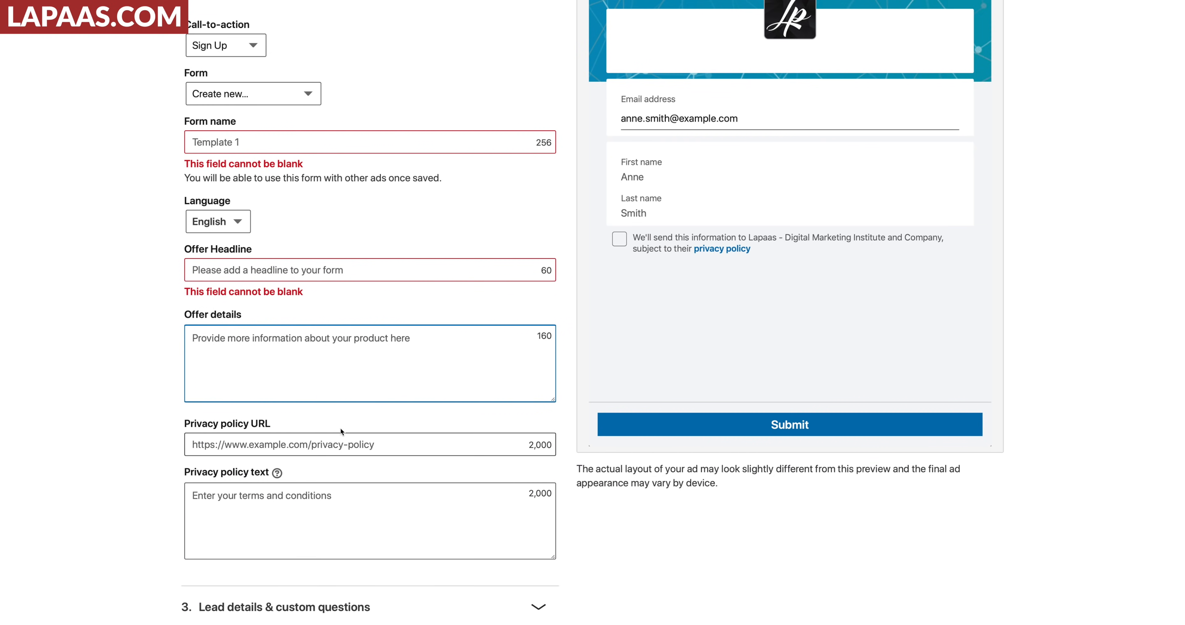
{"action": "scroll", "coordinate": [323, 443], "scroll_direction": "down", "scroll_amount": 2}
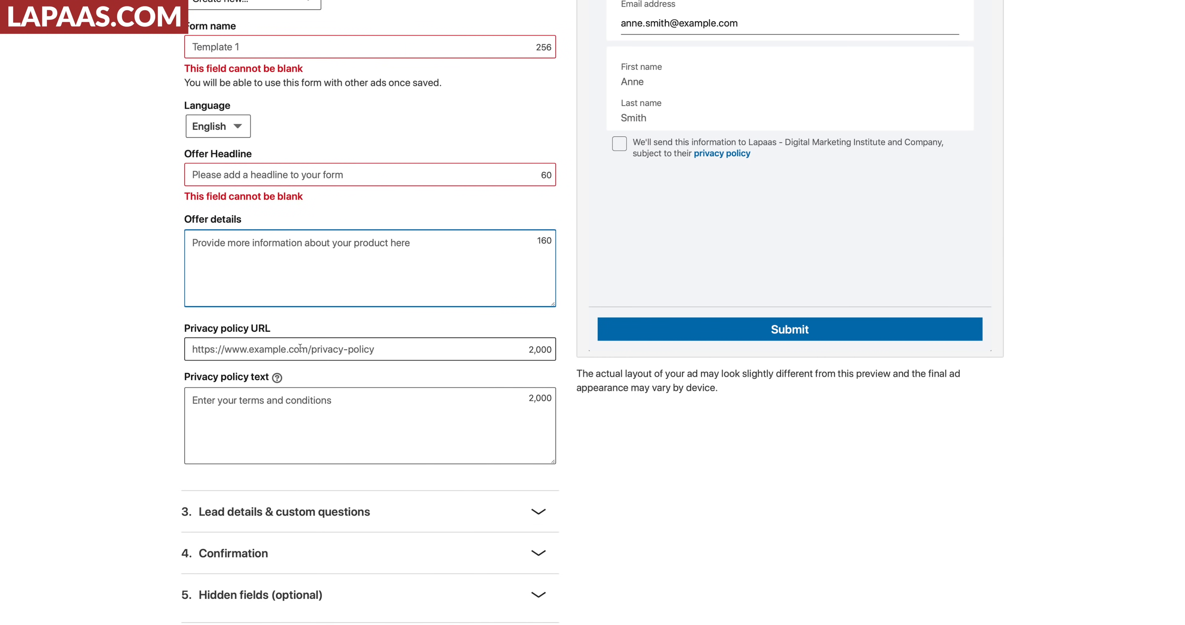
{"action": "left_click", "coordinate": [266, 404]}
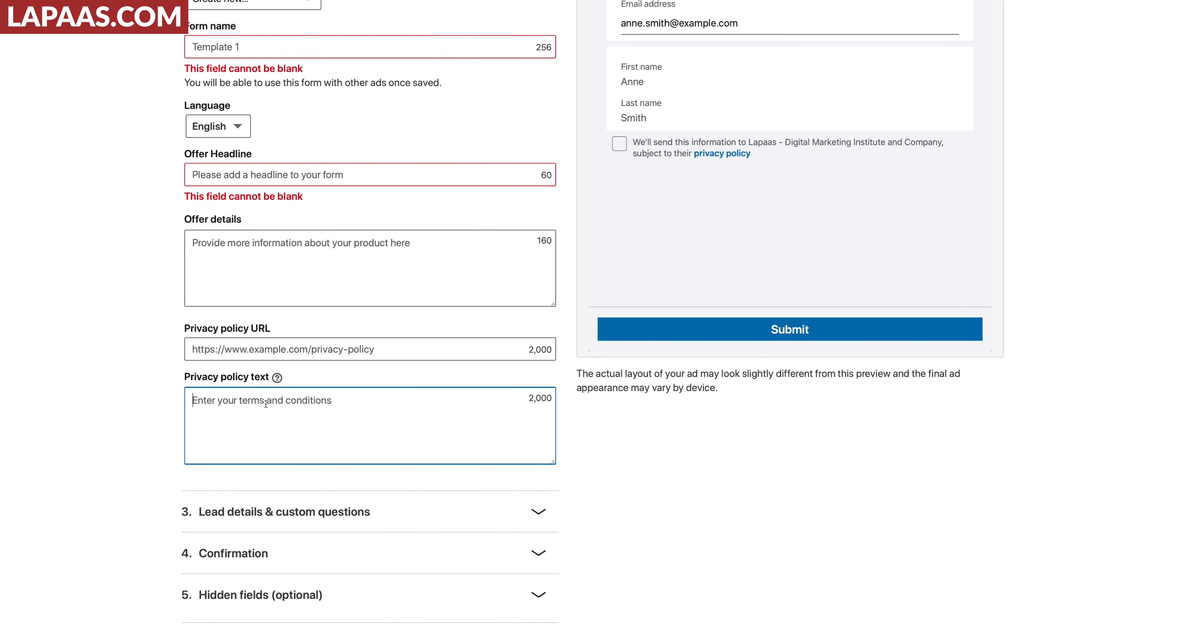
{"action": "scroll", "coordinate": [266, 404], "scroll_direction": "down", "scroll_amount": 2}
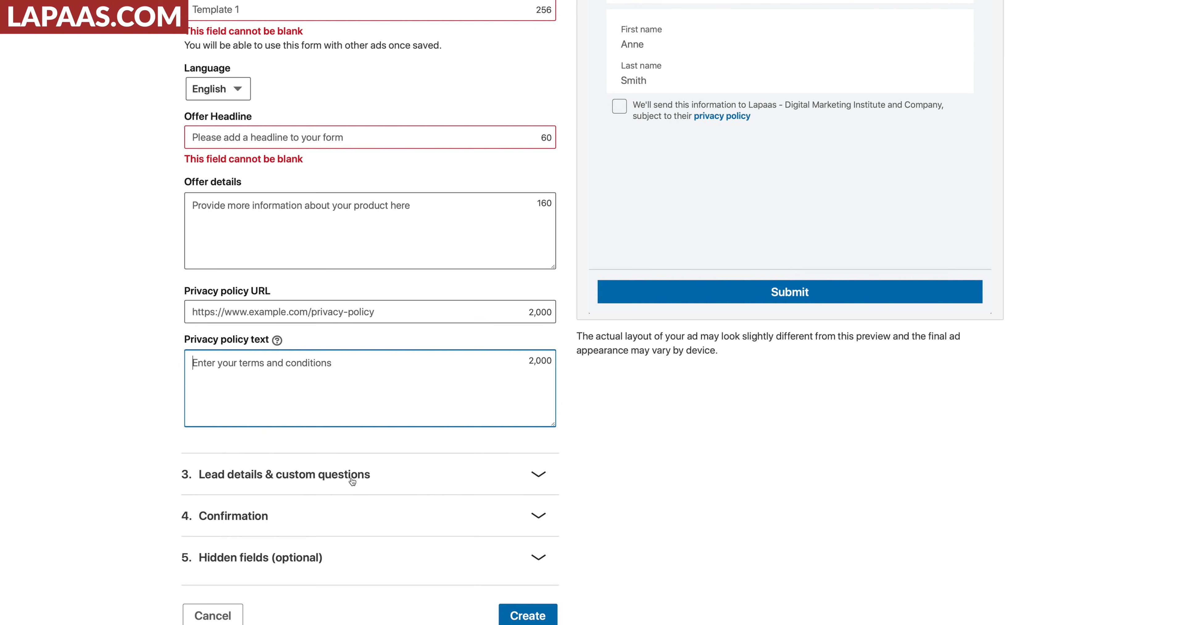
{"action": "triple_click", "coordinate": [225, 344]}
- Open the lead details and custom questions section and review the Contact fields available for the form
{"action": "left_click", "coordinate": [287, 482]}
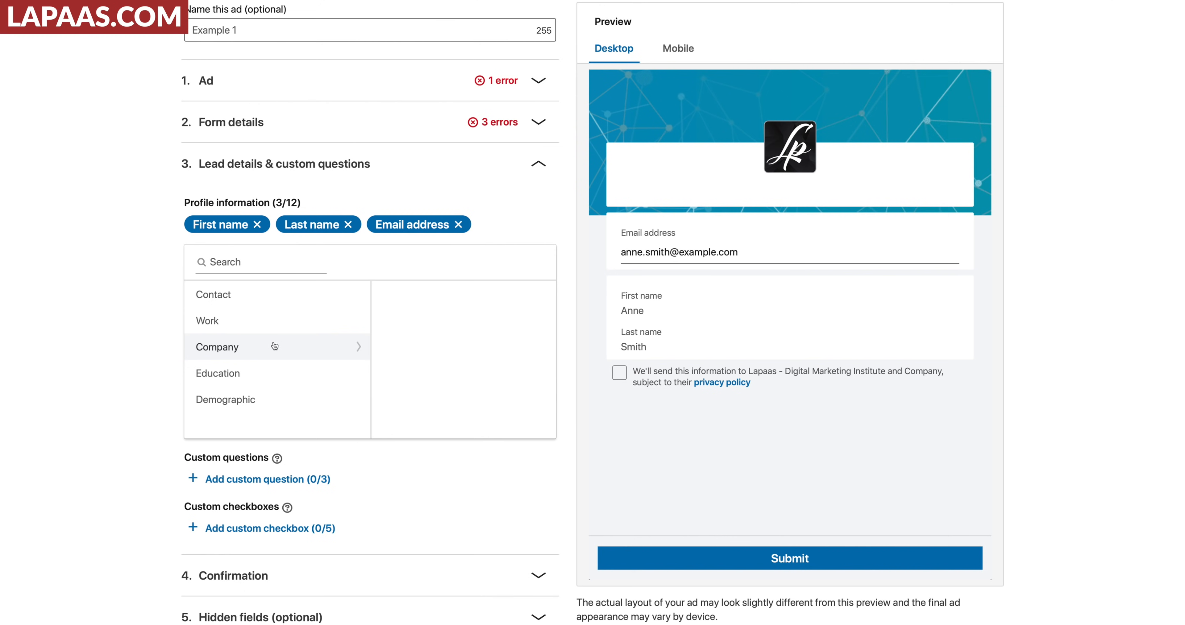
{"action": "left_click", "coordinate": [249, 306]}
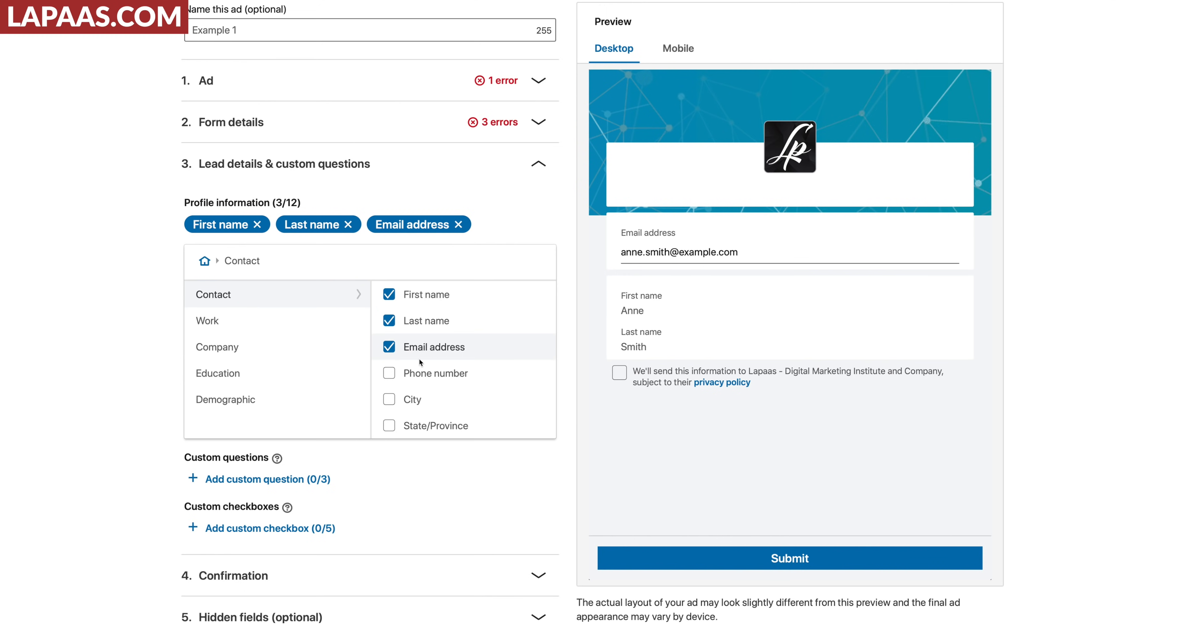
{"action": "scroll", "coordinate": [420, 358], "scroll_direction": "down", "scroll_amount": 5}
{"action": "scroll", "coordinate": [415, 355], "scroll_direction": "up", "scroll_amount": 3}
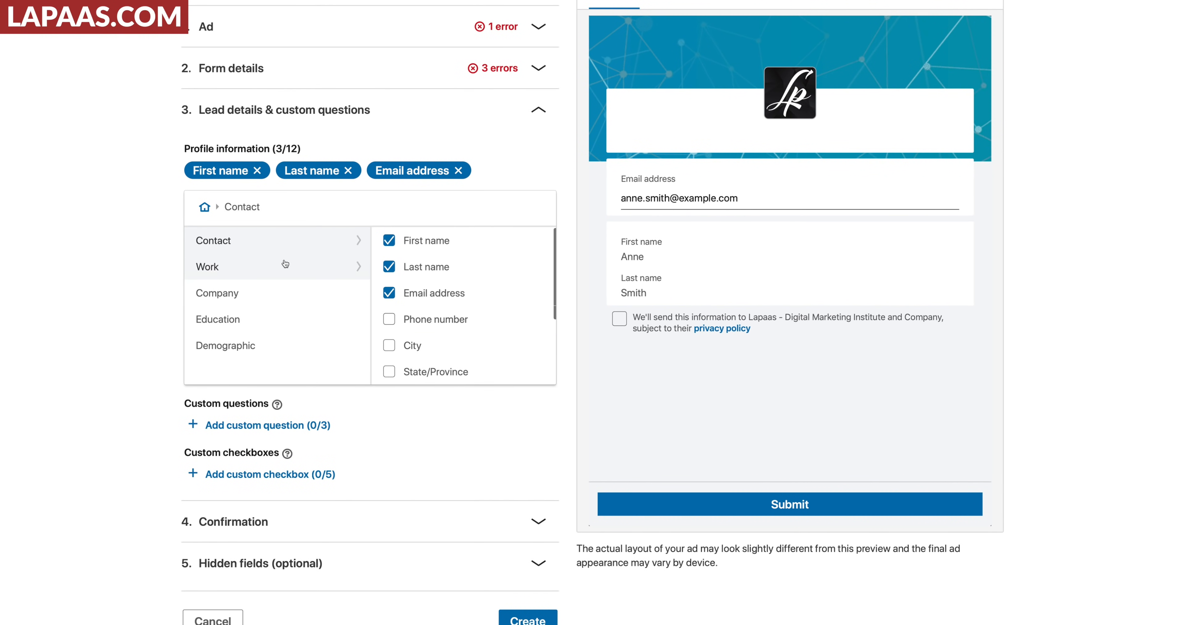
- Add Job title, Company name, Degree and Gender to the profile information collected by the lead form
{"action": "left_click", "coordinate": [255, 264]}
{"action": "left_click", "coordinate": [389, 241]}
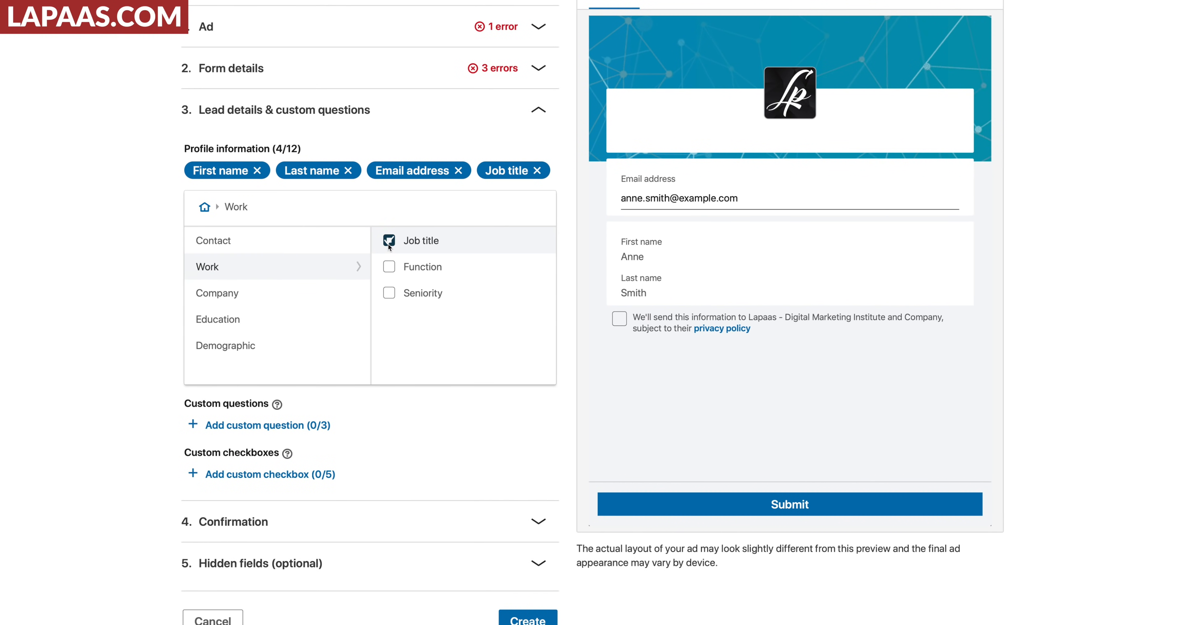
{"action": "left_click", "coordinate": [287, 298]}
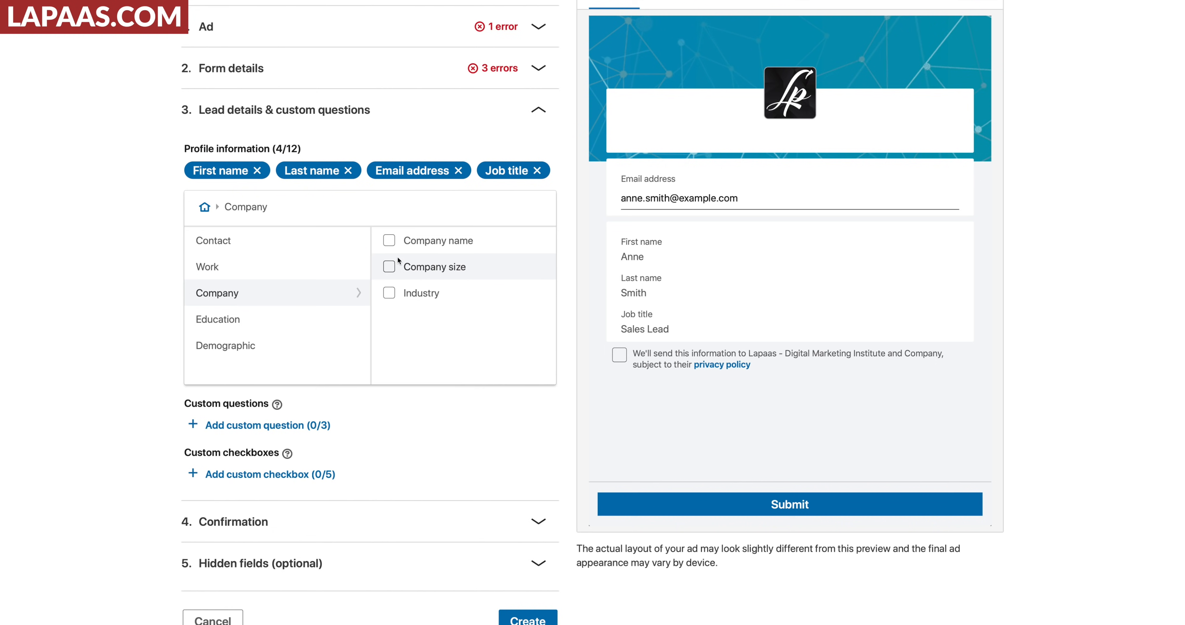
{"action": "left_click", "coordinate": [389, 241]}
{"action": "left_click", "coordinate": [304, 353]}
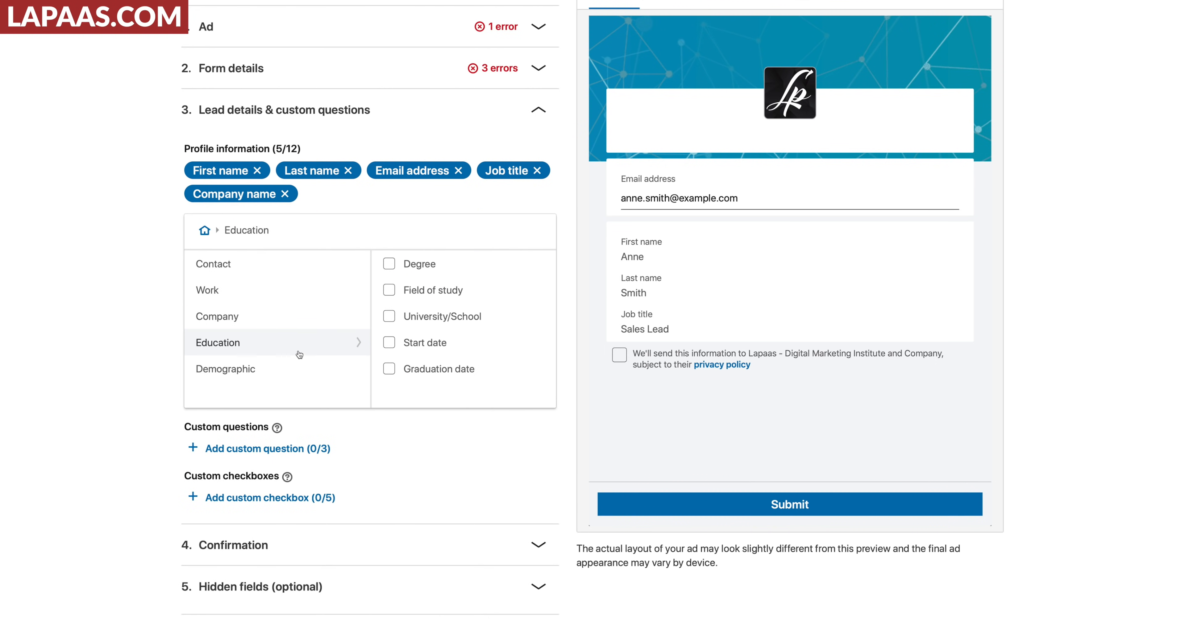
{"action": "left_click", "coordinate": [396, 265]}
{"action": "left_click", "coordinate": [280, 371]}
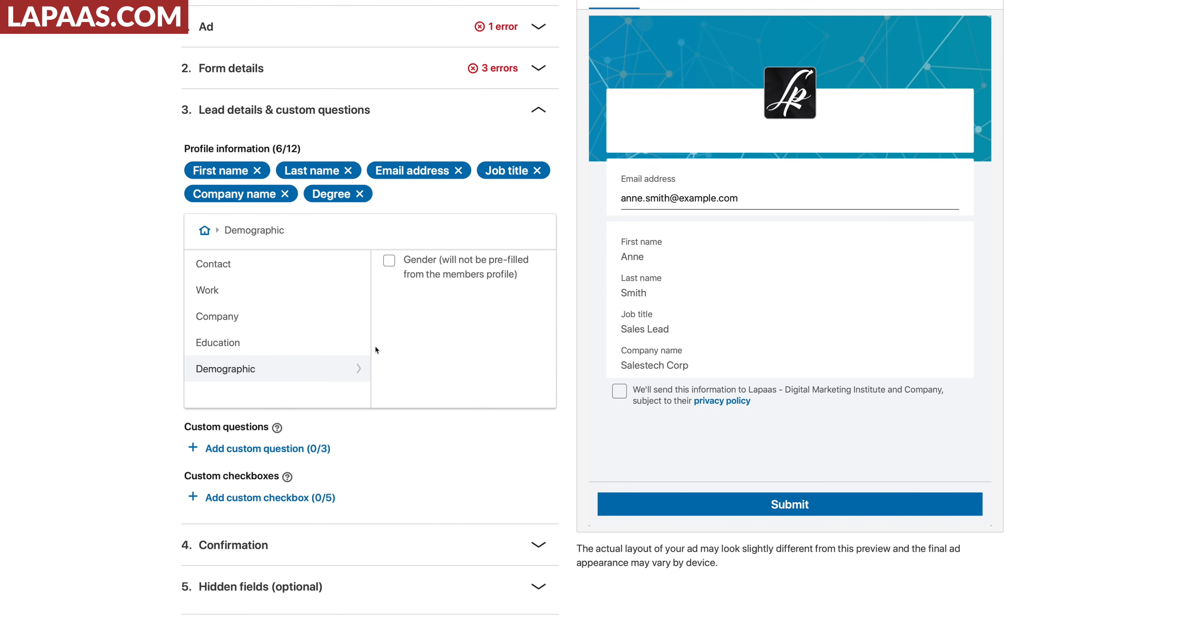
{"action": "left_click", "coordinate": [389, 261]}
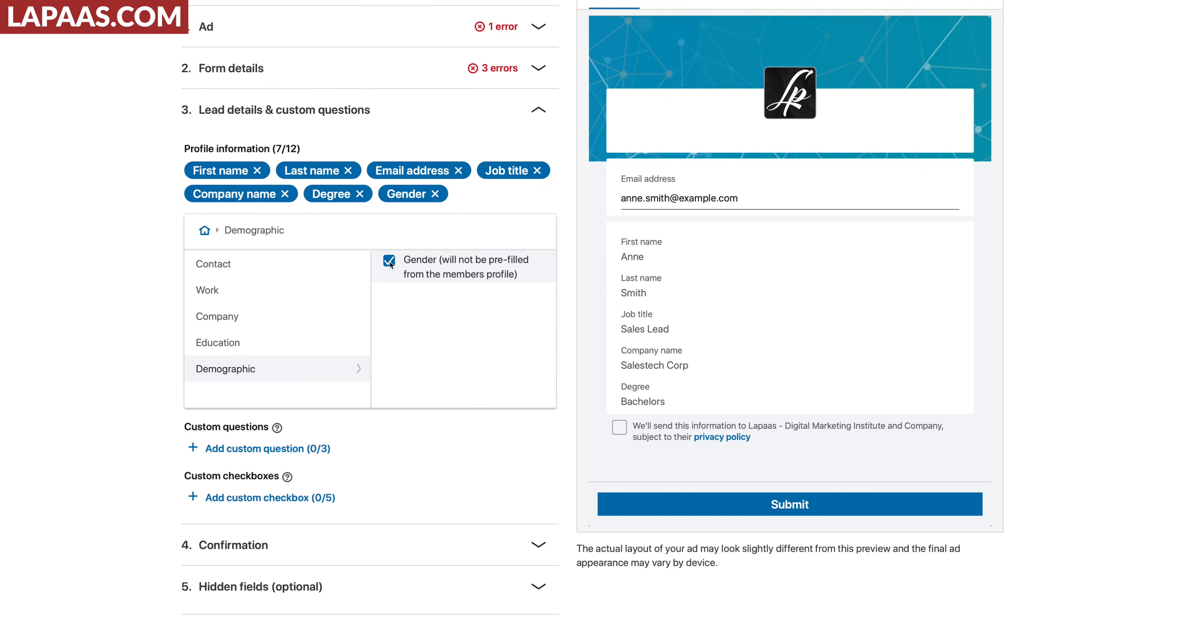
- Add a custom checkbox to the lead form, try its Required option but leave it off, and open its message for editing
{"action": "scroll", "coordinate": [352, 483], "scroll_direction": "down", "scroll_amount": 1}
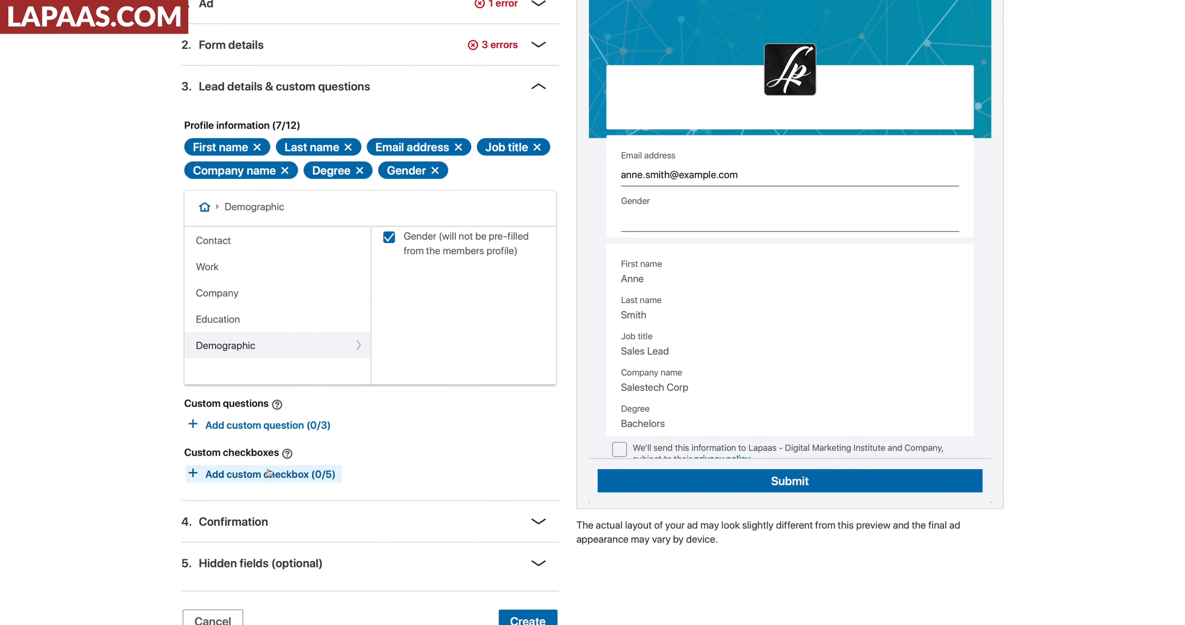
{"action": "left_click", "coordinate": [271, 475]}
{"action": "scroll", "coordinate": [271, 479], "scroll_direction": "down", "scroll_amount": 2}
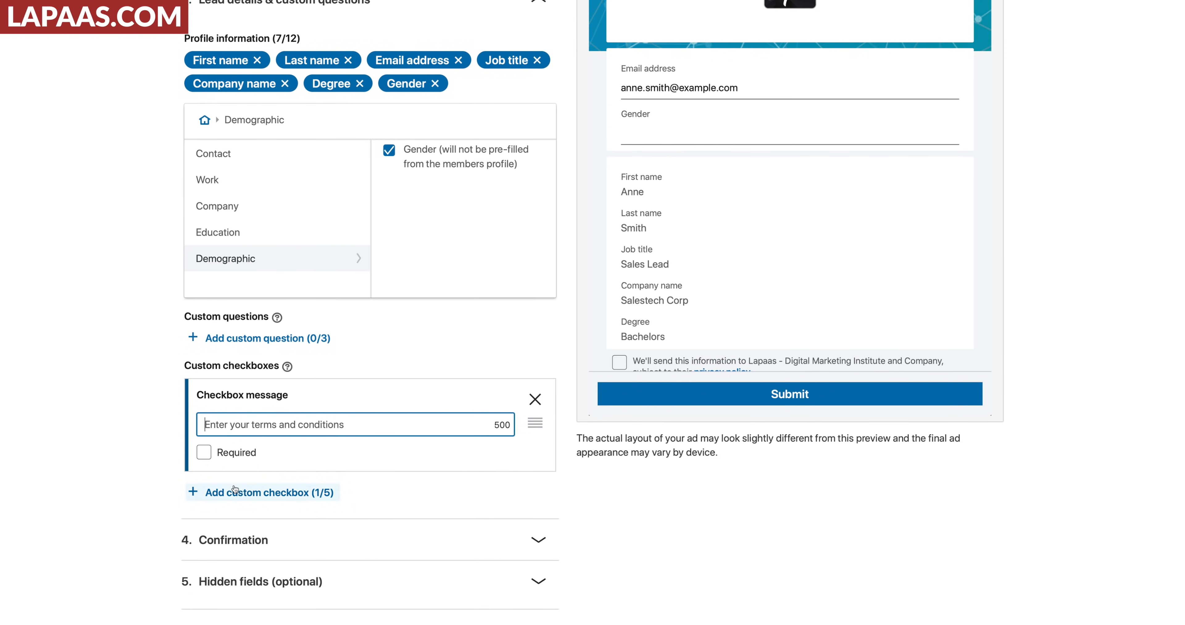
{"action": "left_click", "coordinate": [204, 451]}
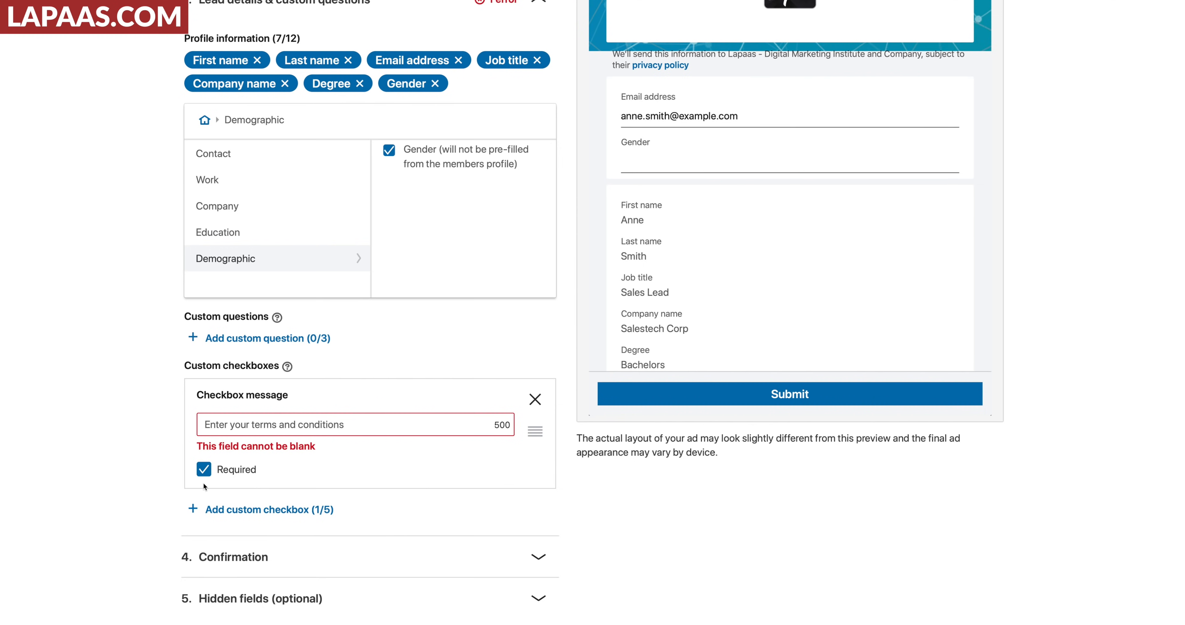
{"action": "left_click", "coordinate": [203, 471]}
{"action": "left_click", "coordinate": [308, 429]}
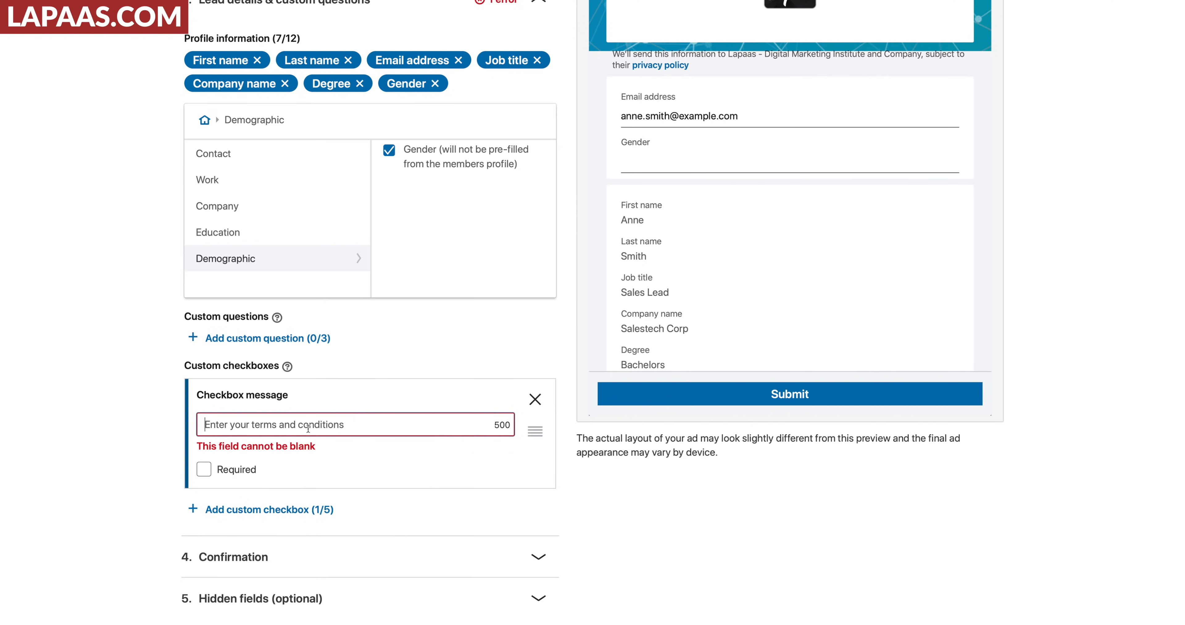
- Remove the custom checkbox from the lead form, and review the confirmation section's thank-you message and landing page URL fields
{"action": "left_click", "coordinate": [534, 405]}
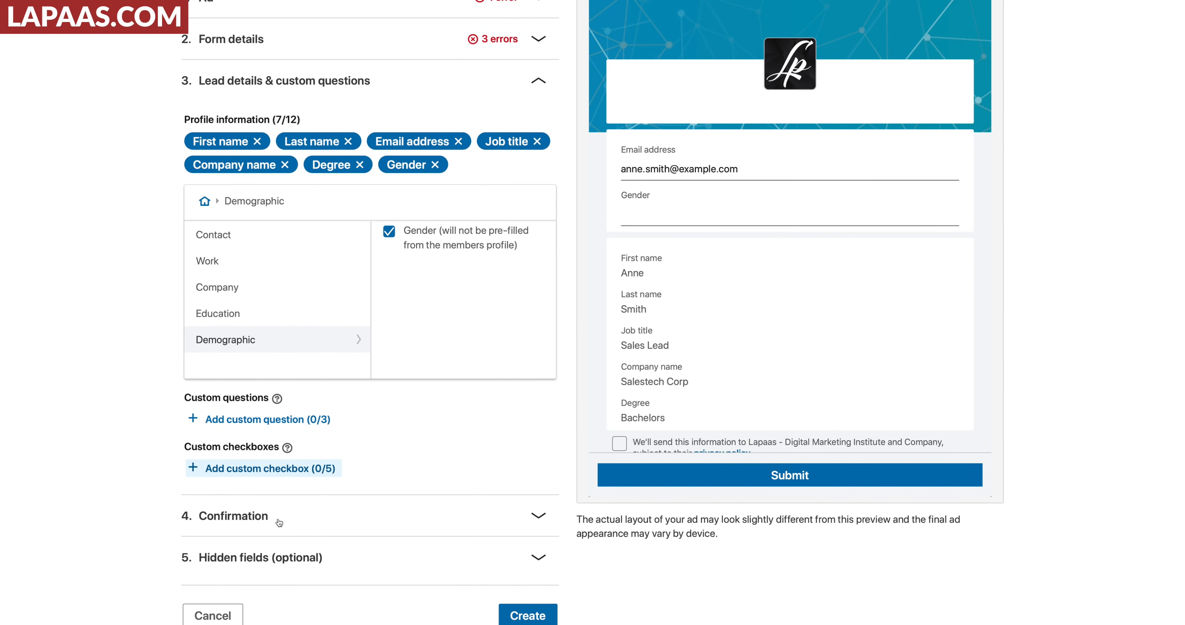
{"action": "left_click", "coordinate": [276, 519]}
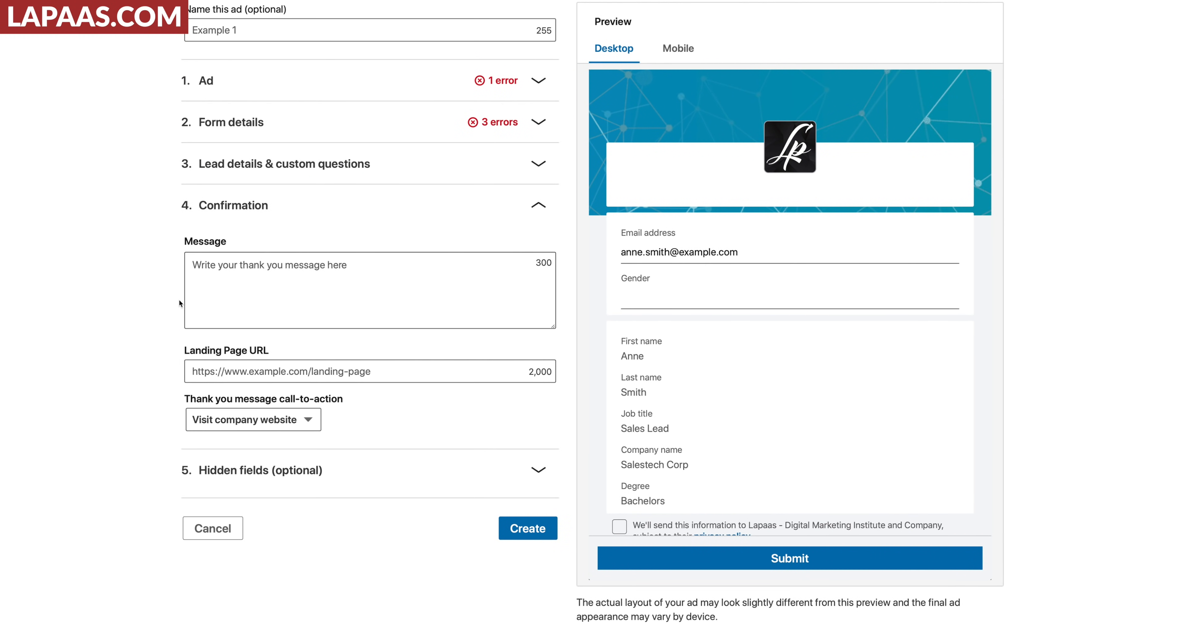
{"action": "left_click", "coordinate": [227, 310]}
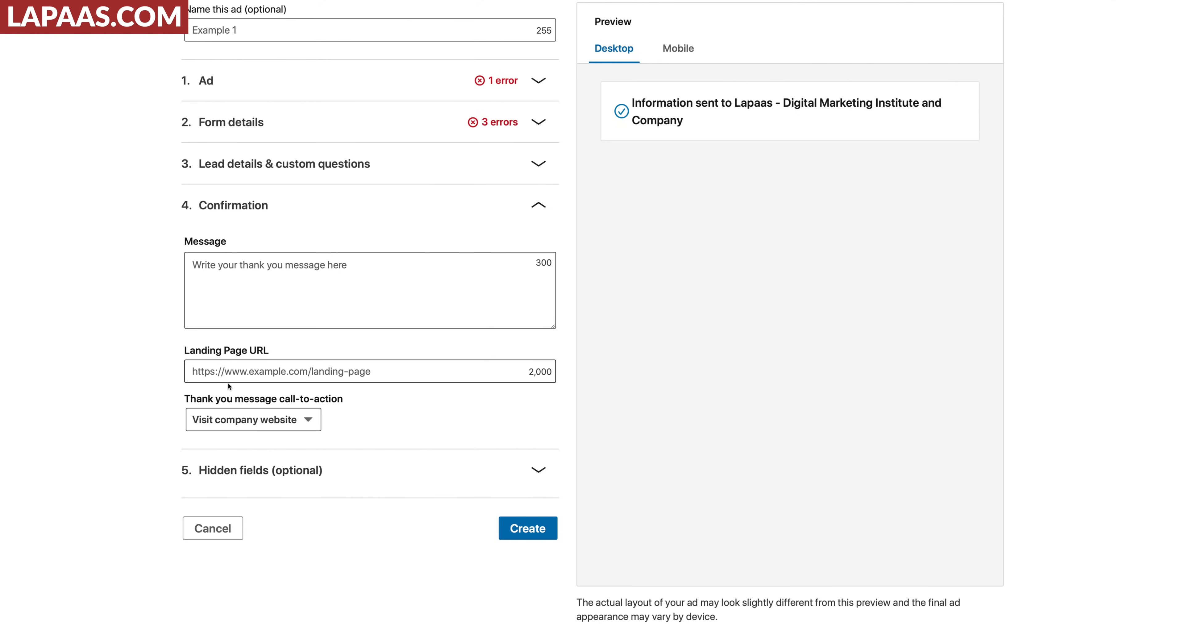
{"action": "left_click", "coordinate": [207, 371]}
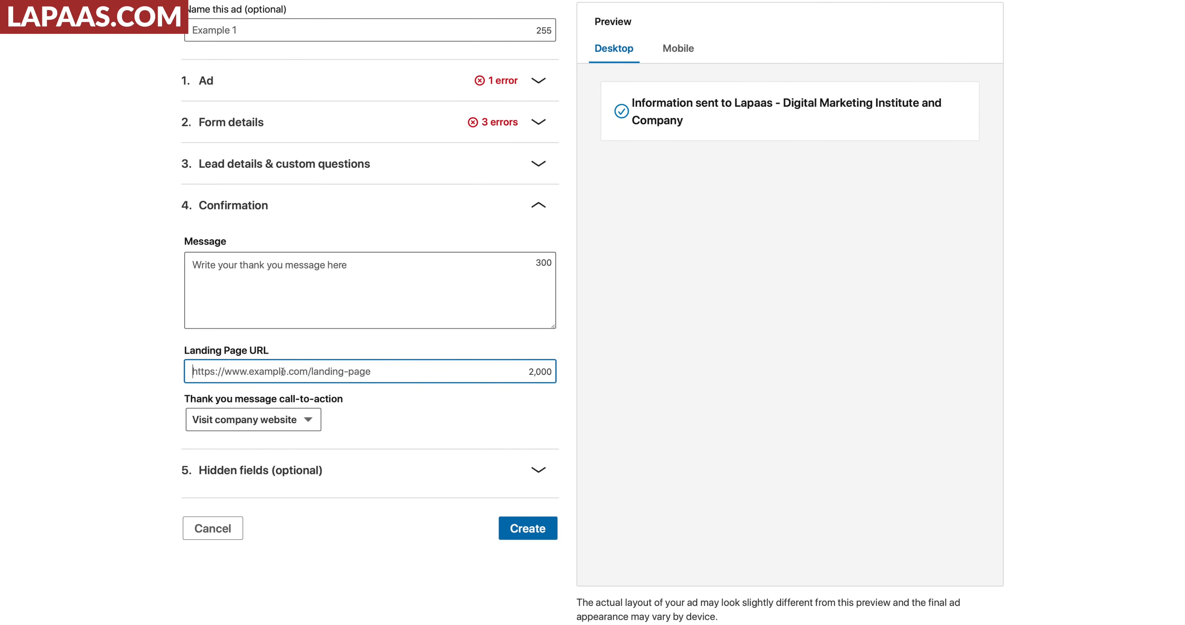
- Open the optional hidden fields section without adding a field, and try to create the ad with its lead form
{"action": "left_click", "coordinate": [537, 470]}
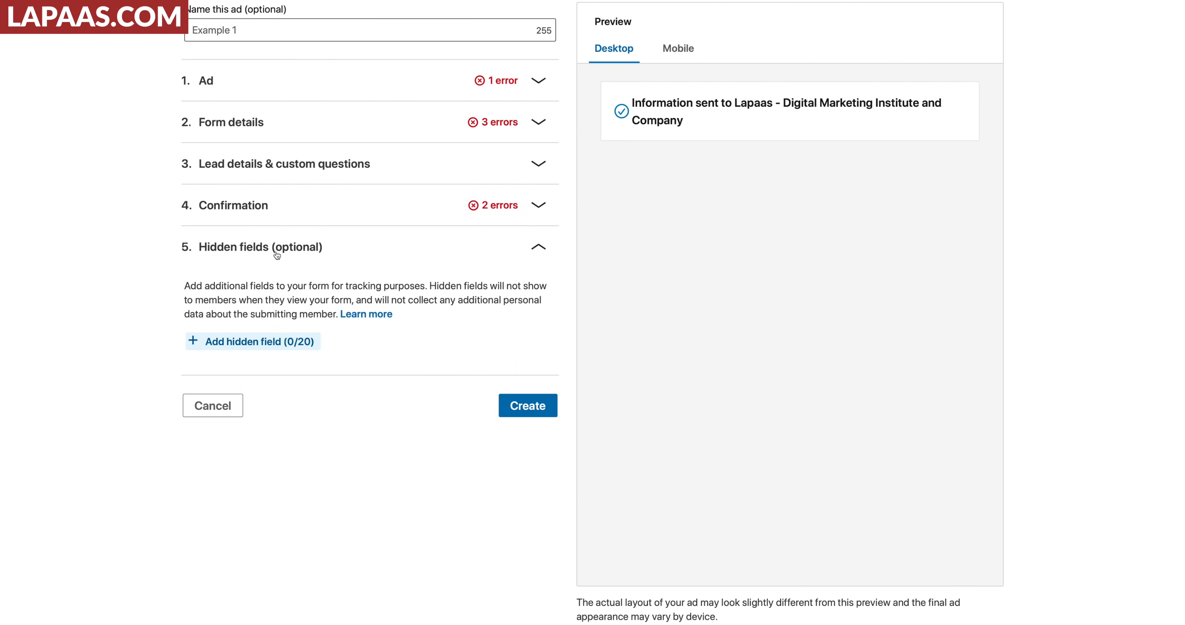
{"action": "left_click", "coordinate": [537, 407]}
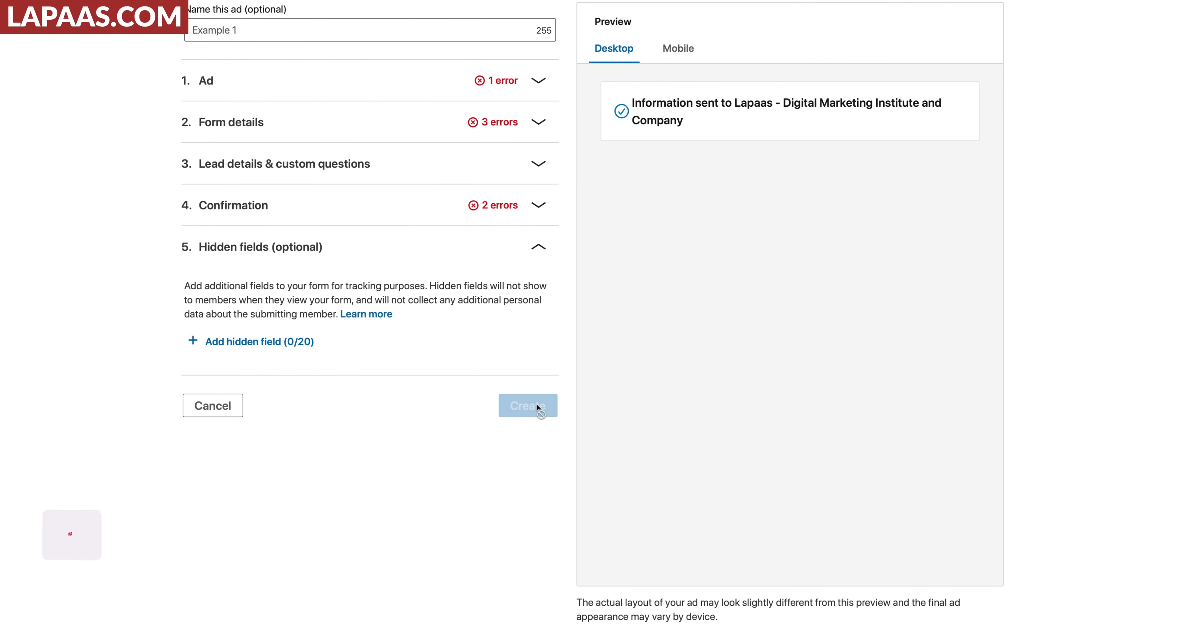